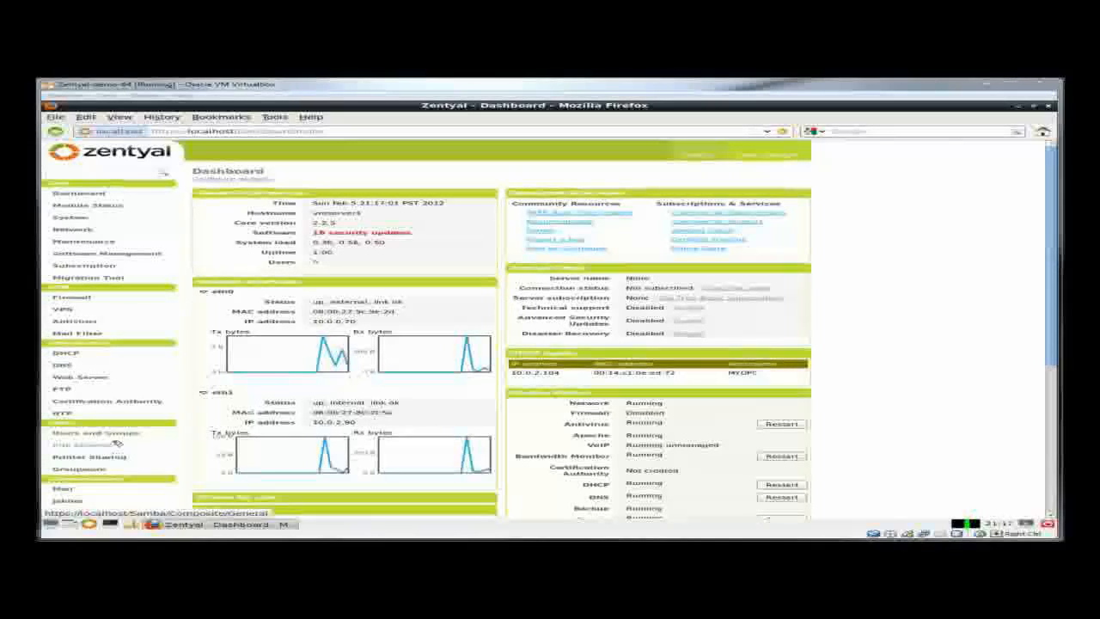
- Expand Users and Groups in the Dashboard sidebar to list its settings pages
left_click(129, 435)
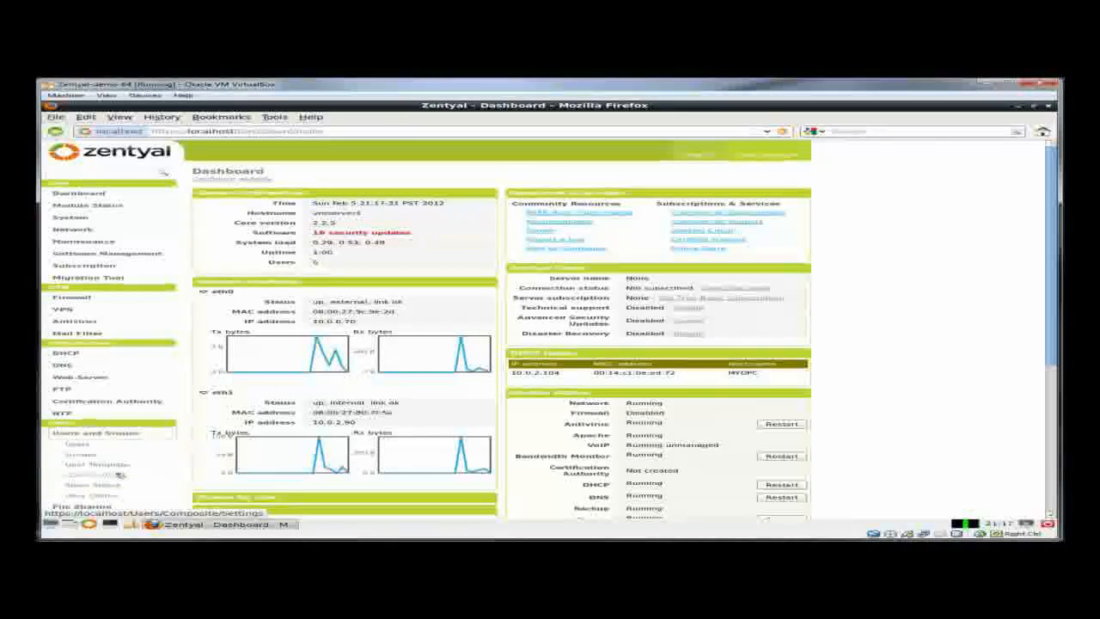
- In LDAP Settings, enable PAM with bash as default login shell, apply, and go to save changes
left_click(114, 475)
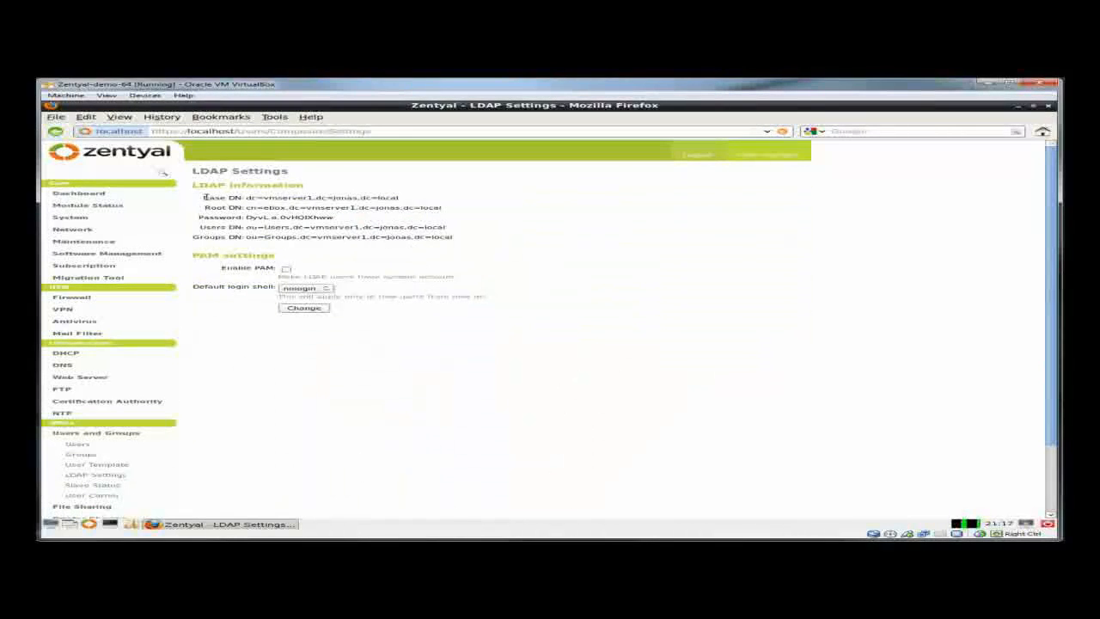
left_click_drag(204, 197, 432, 225)
left_click(349, 221)
left_click_drag(337, 220, 243, 218)
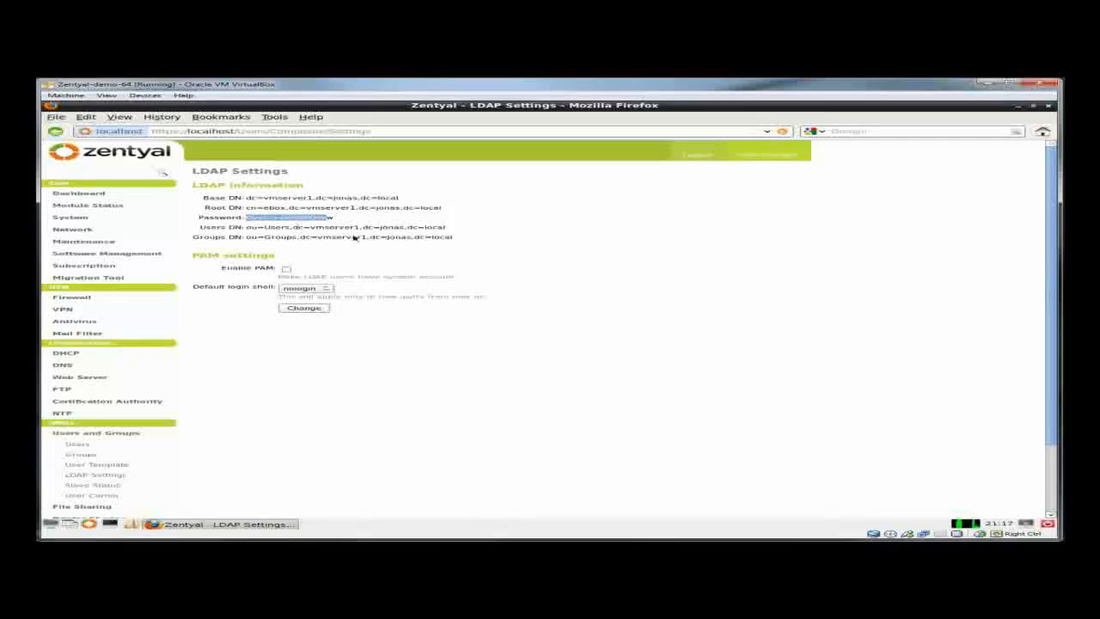
left_click(435, 255)
left_click(286, 269)
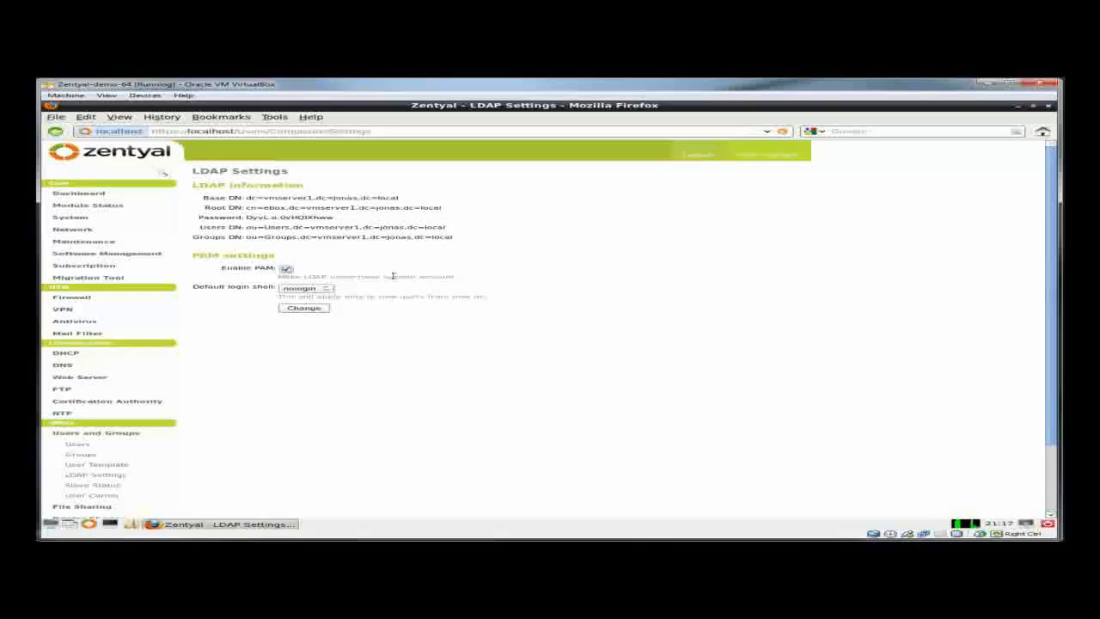
left_click(325, 288)
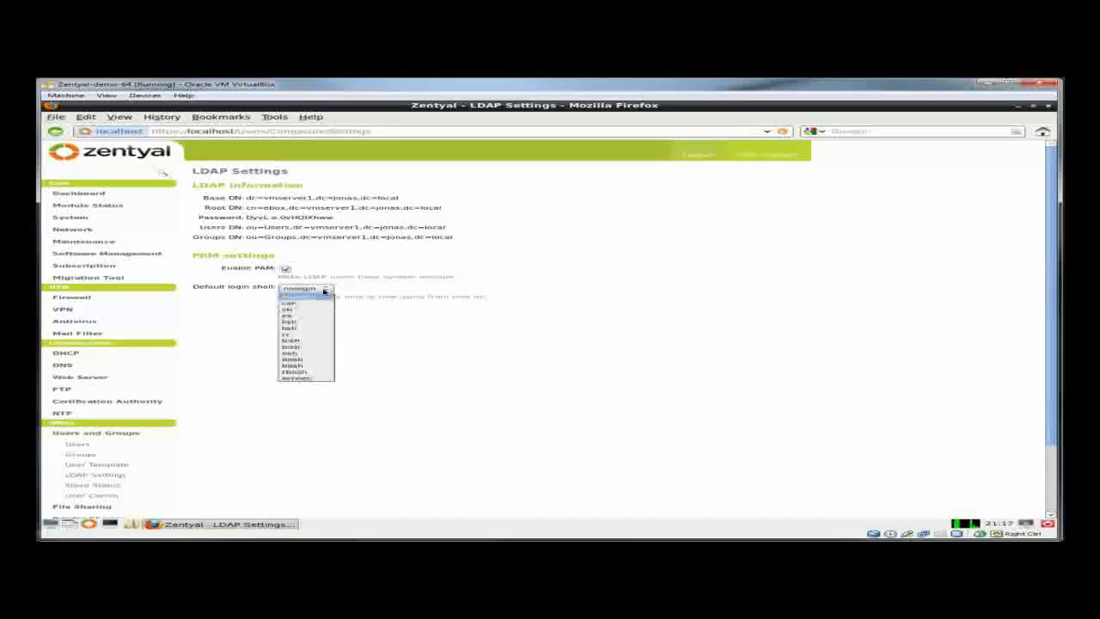
left_click(315, 367)
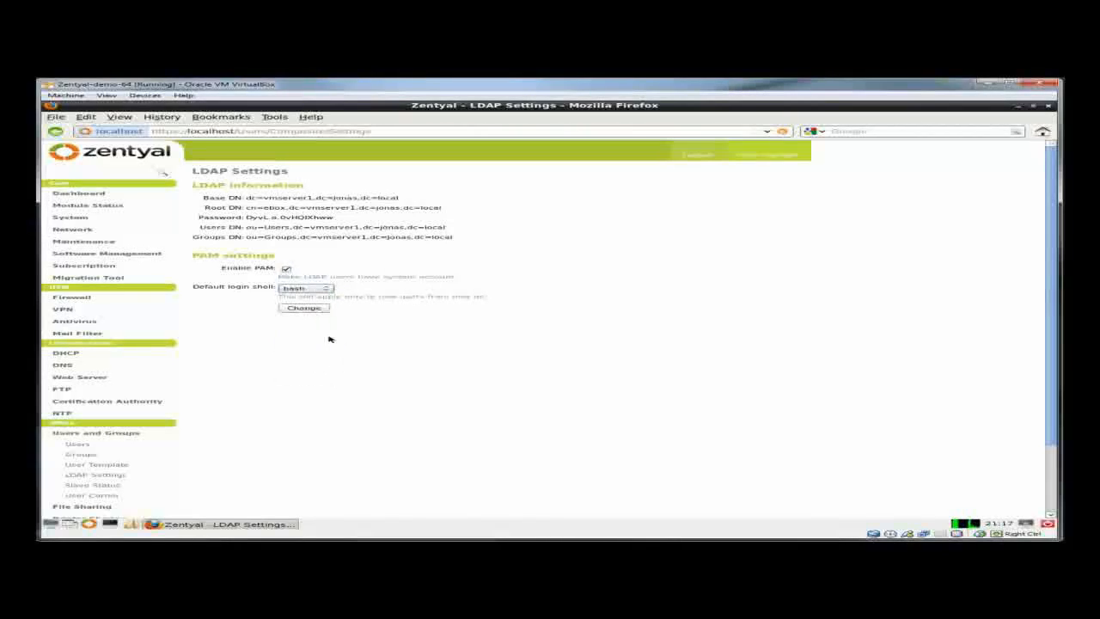
left_click(309, 310)
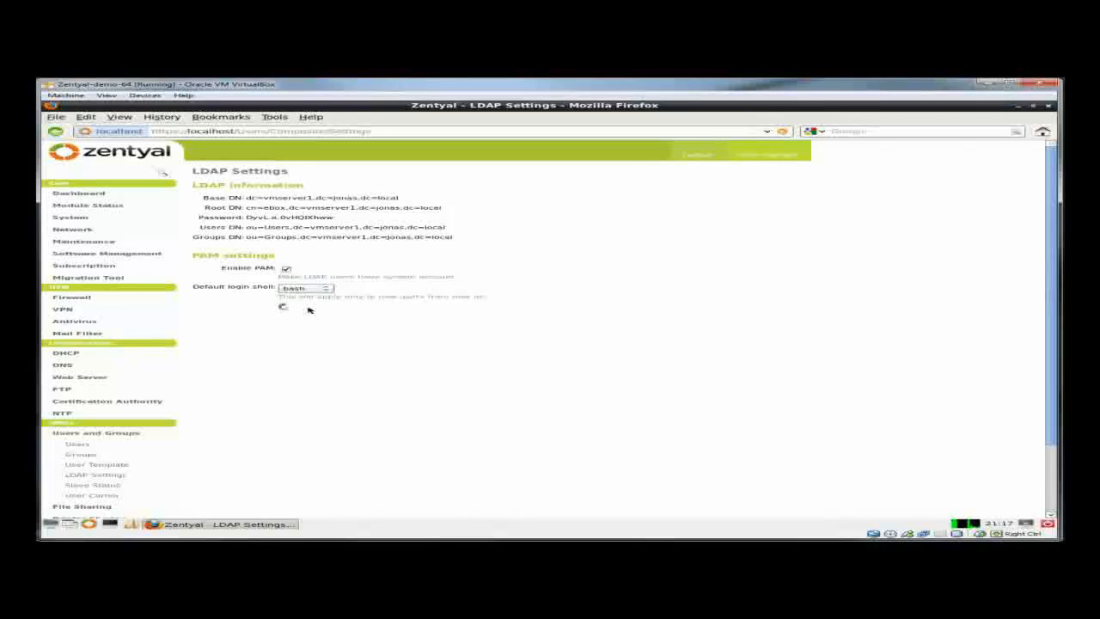
left_click(766, 155)
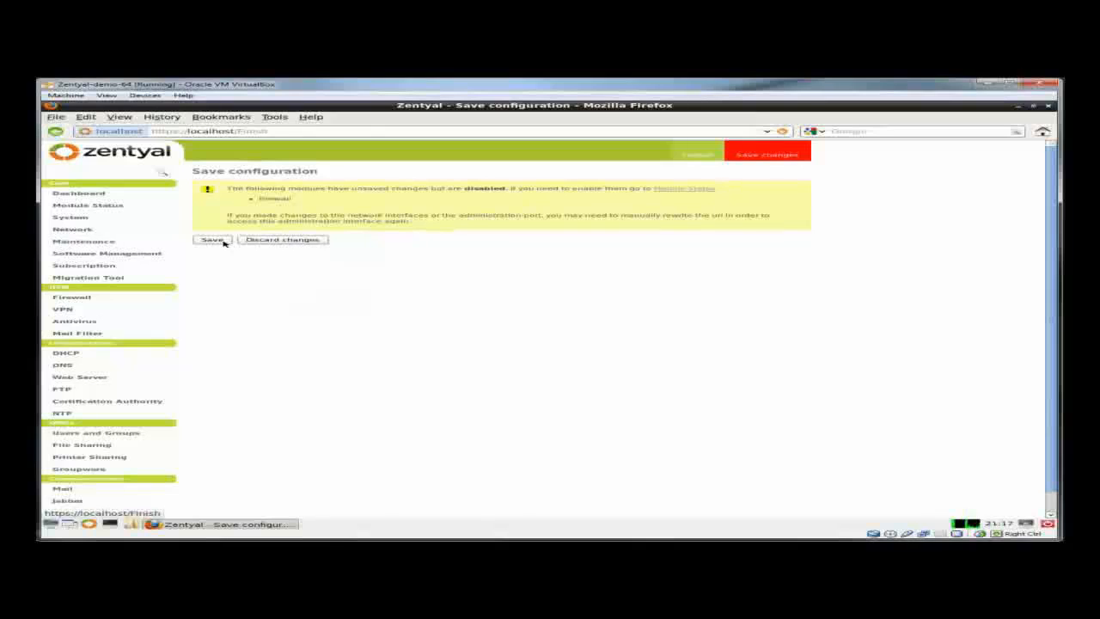
- Save the pending configuration changes and open the File Sharing settings page
left_click(213, 240)
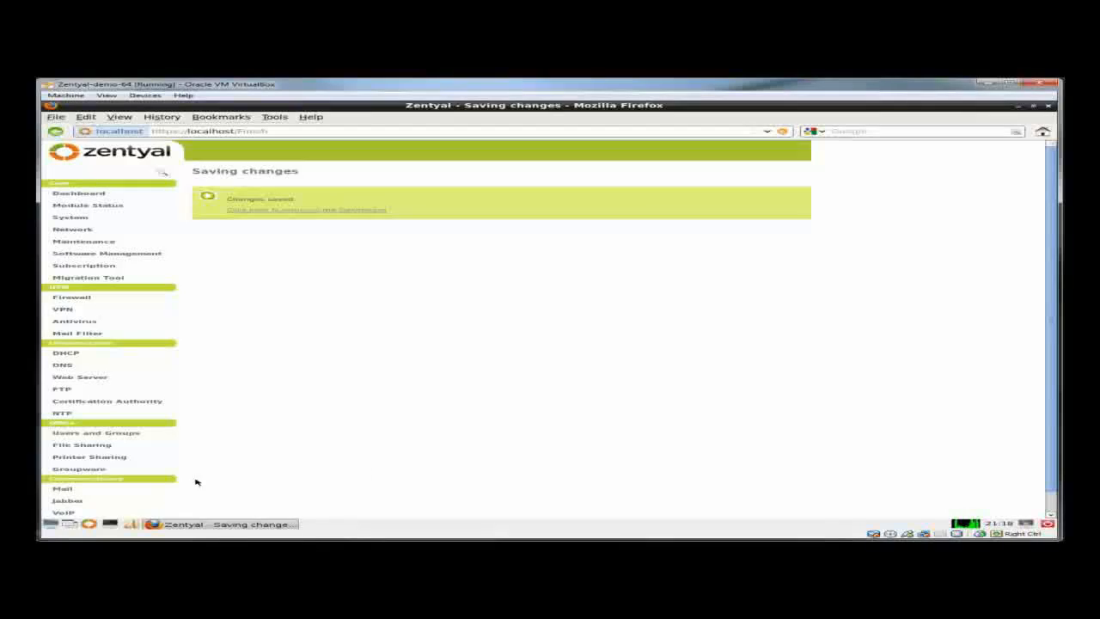
left_click(105, 445)
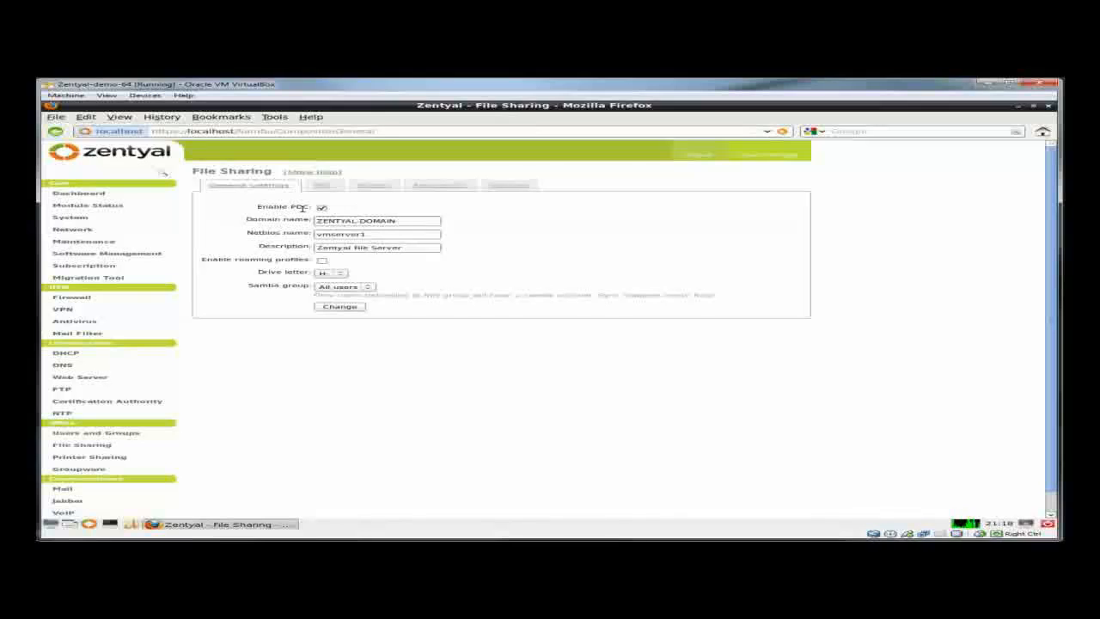
- Set domain name 'mytest' and description 'Test VM Domain', apply, and go to save changes
triple_click(404, 220)
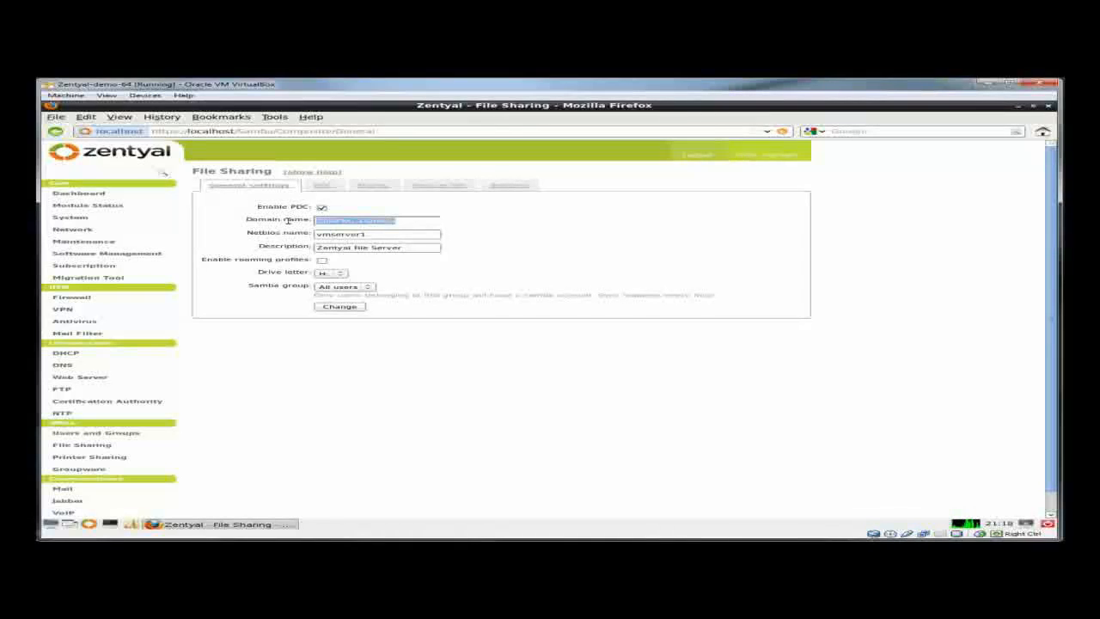
type("my")
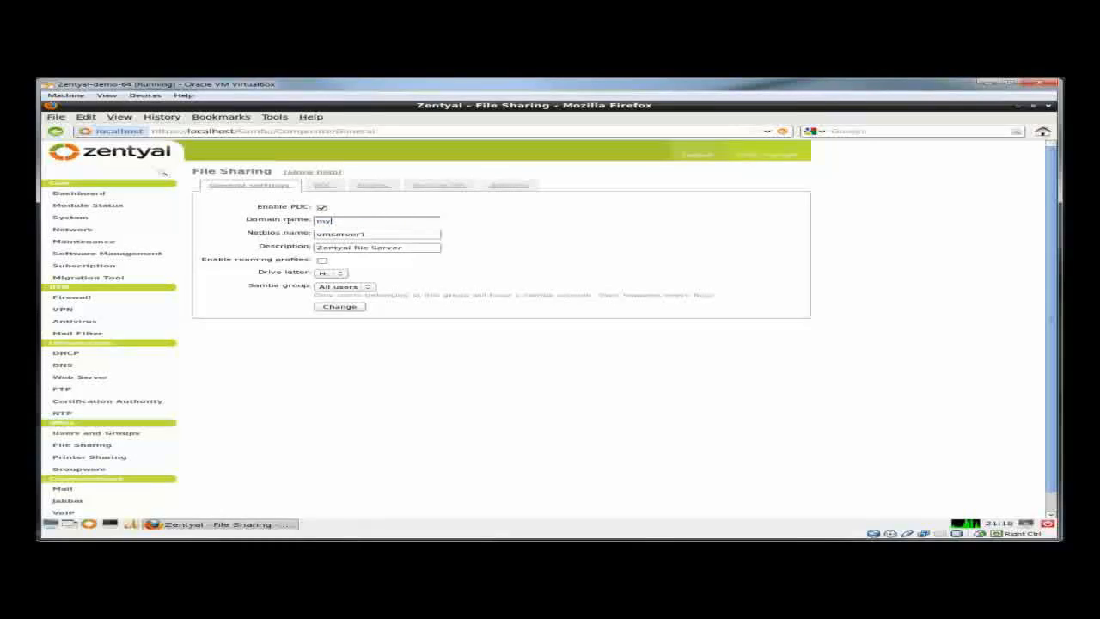
type("test")
left_click(273, 247)
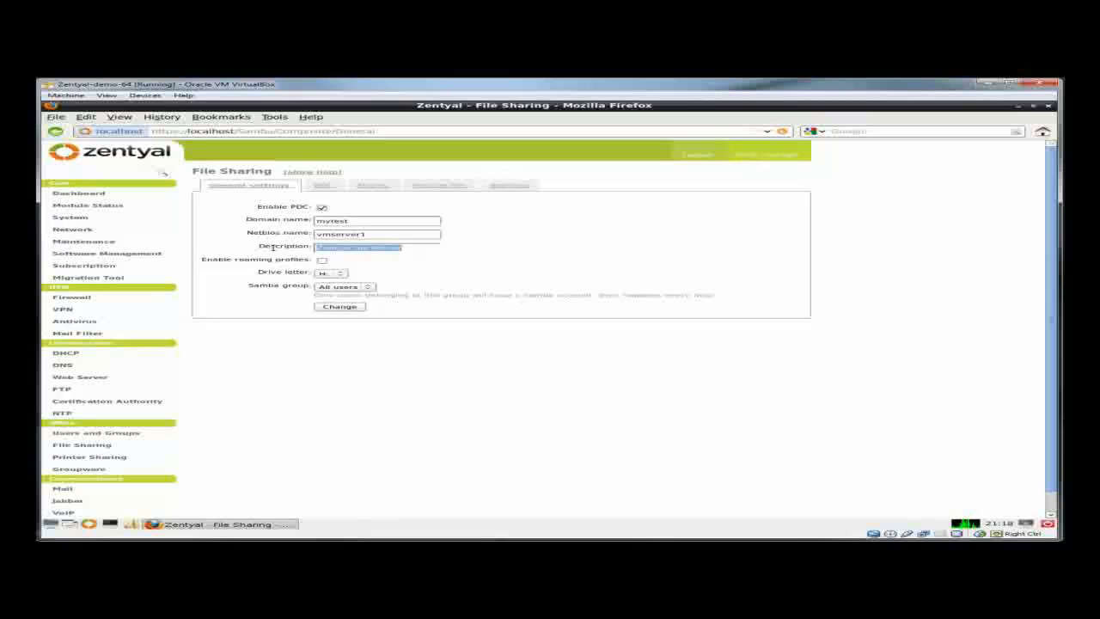
type("Test")
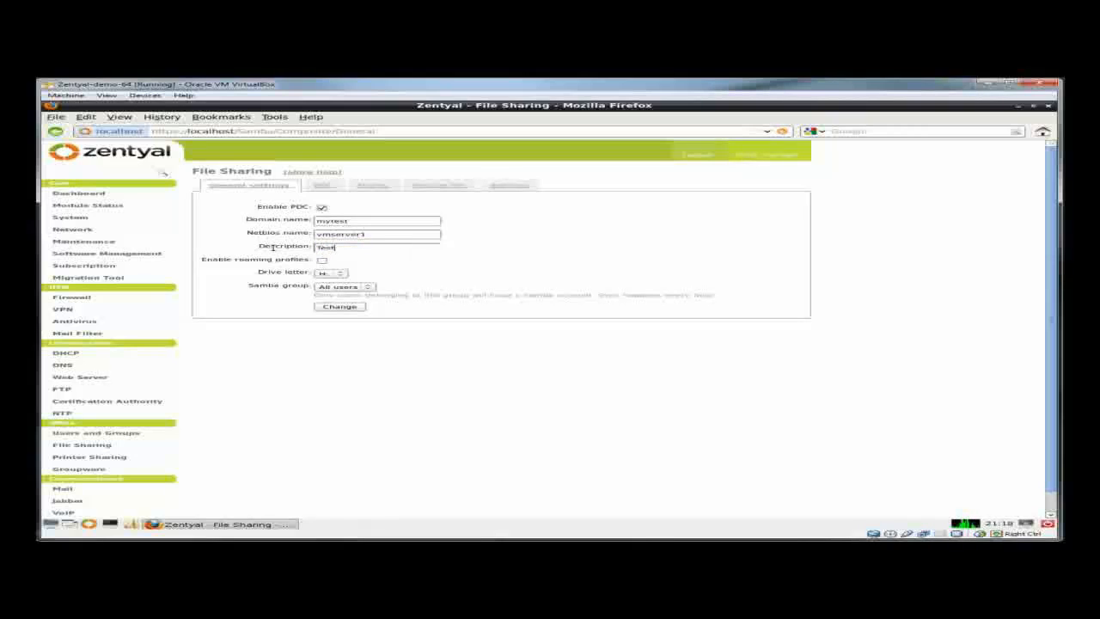
type(" VM Domain")
left_click(353, 308)
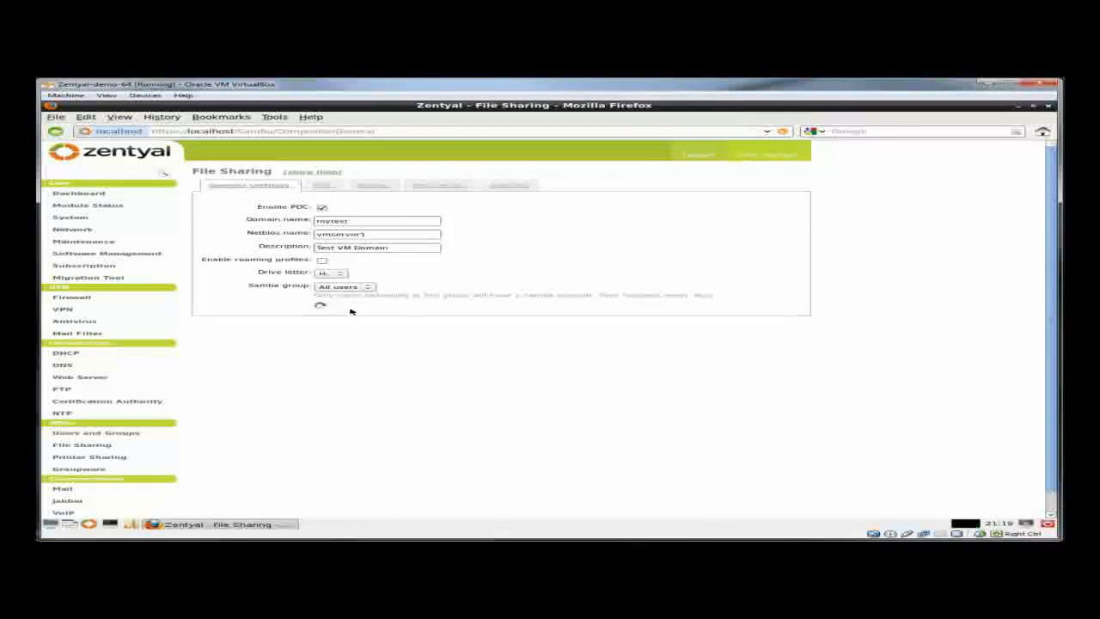
left_click(768, 155)
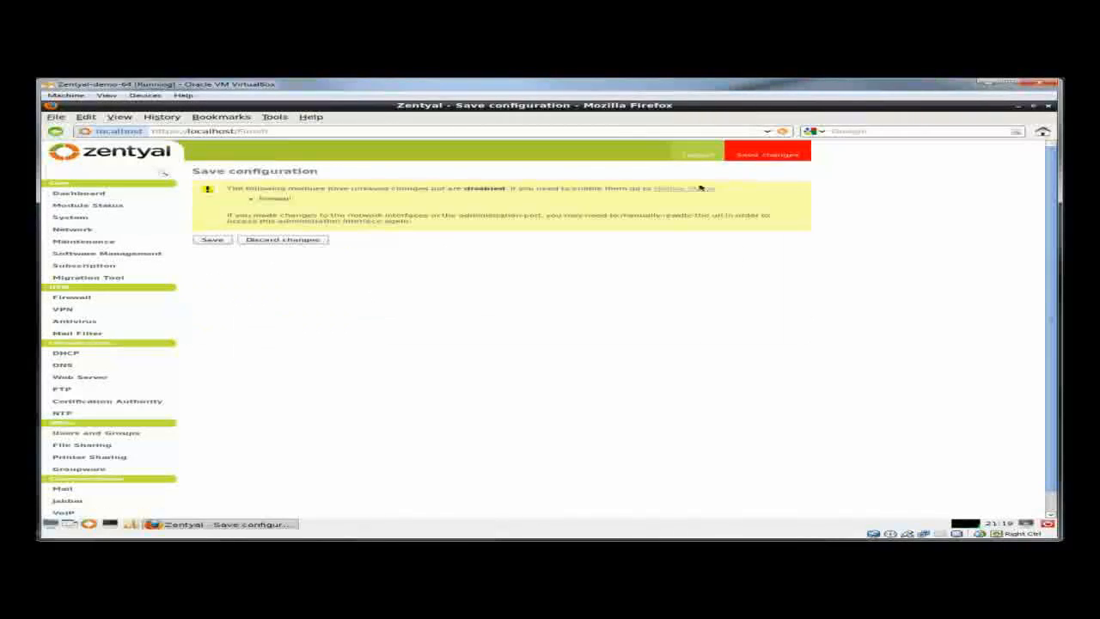
- Save the file-sharing changes and open the Groups page under Users and Groups
left_click(215, 240)
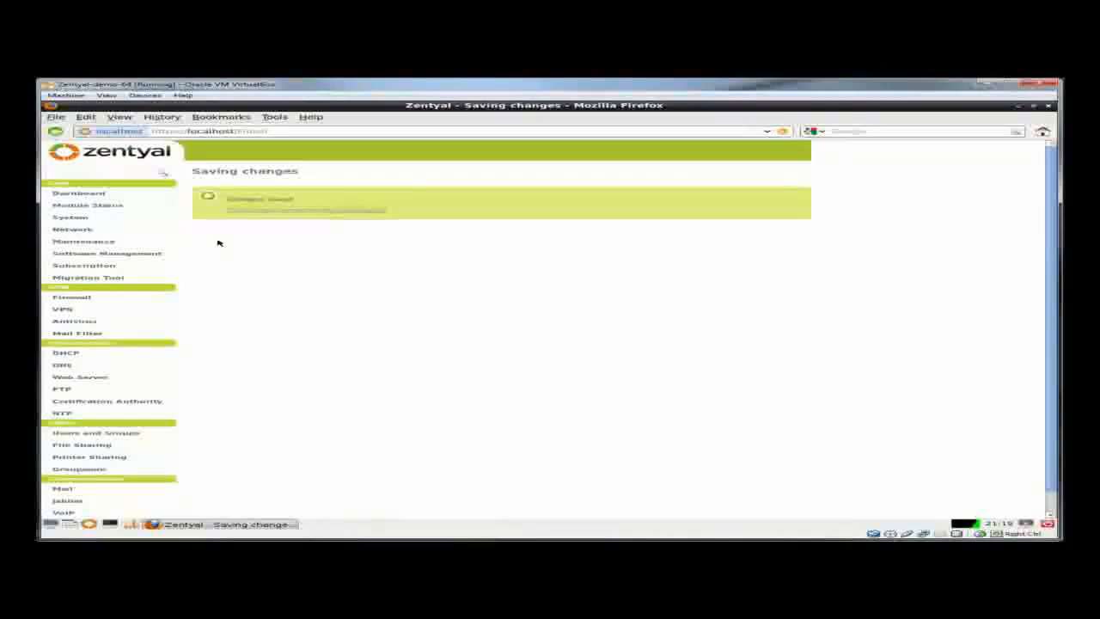
left_click(127, 435)
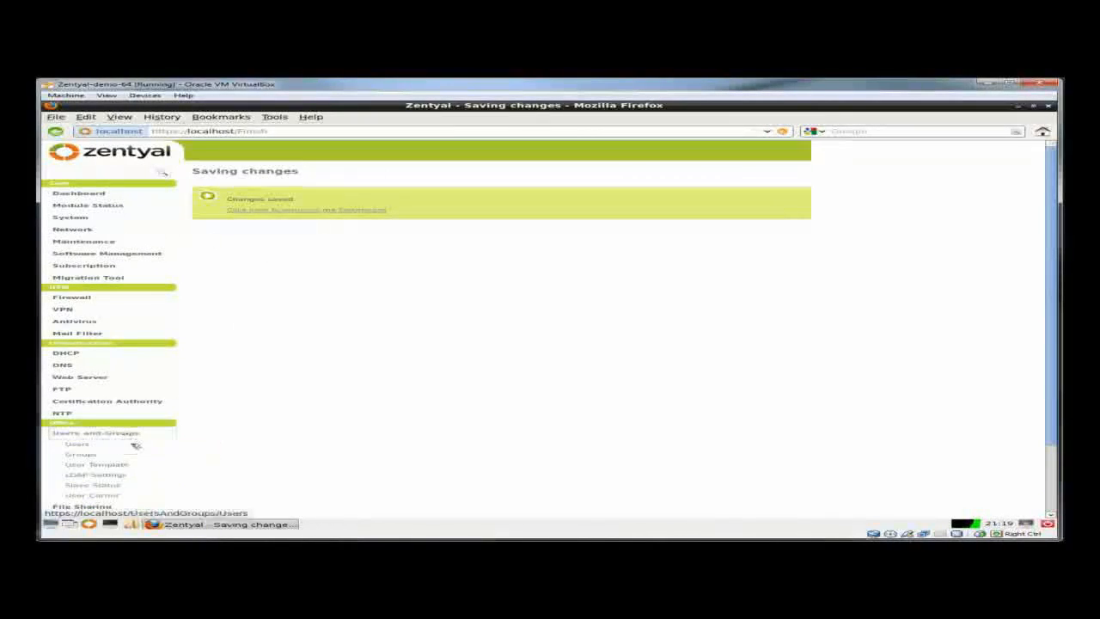
left_click(83, 454)
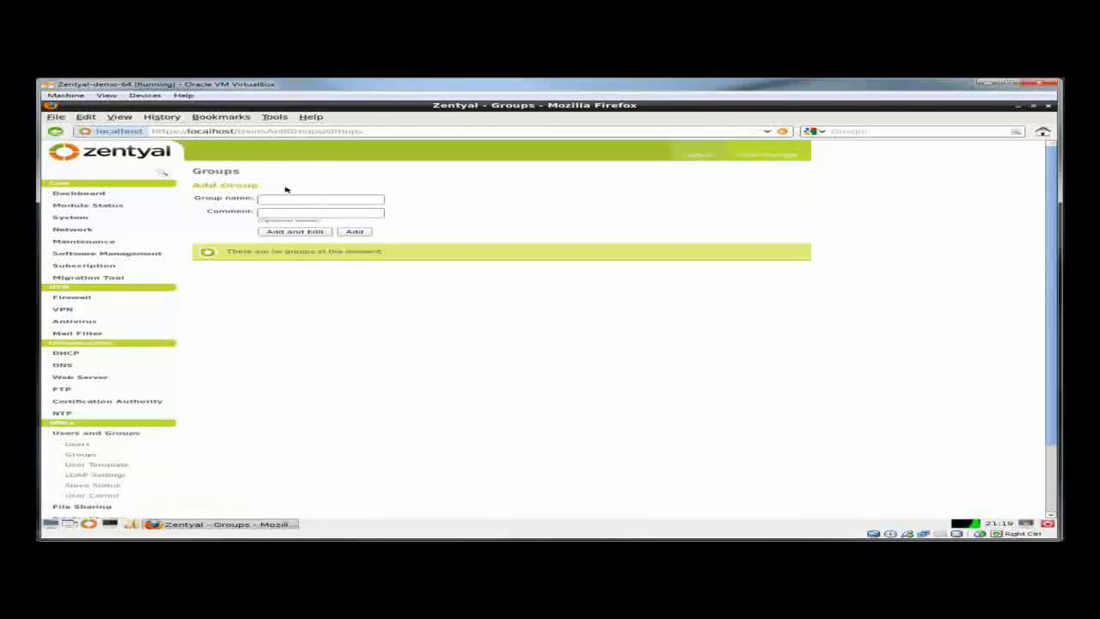
- Add a group named 'mytest', then open the Users page
left_click(292, 200)
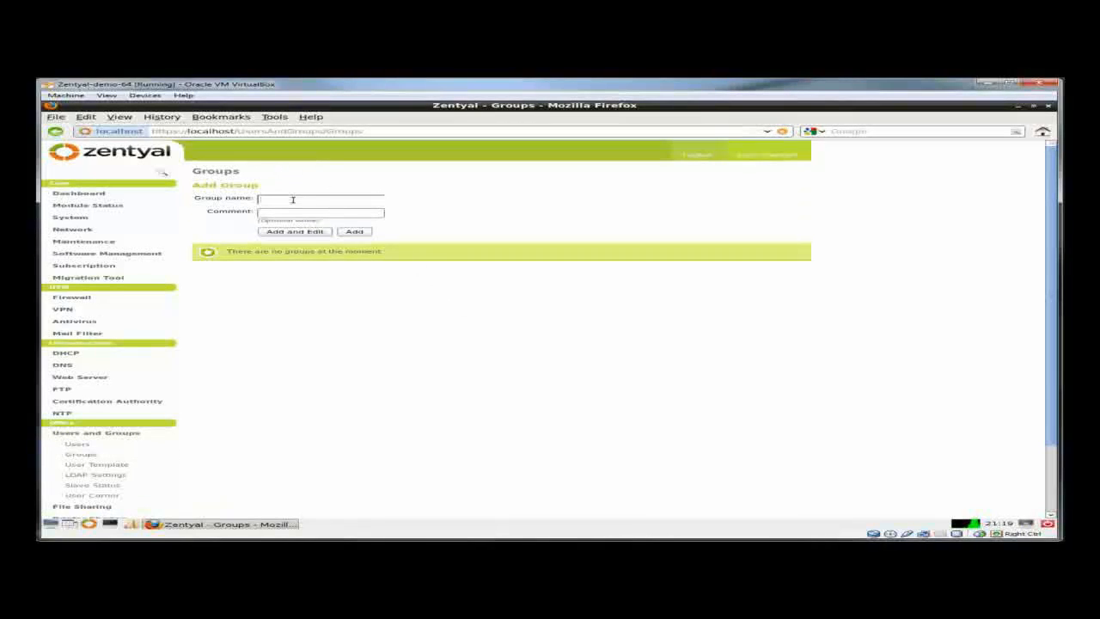
type("mytest")
left_click(357, 233)
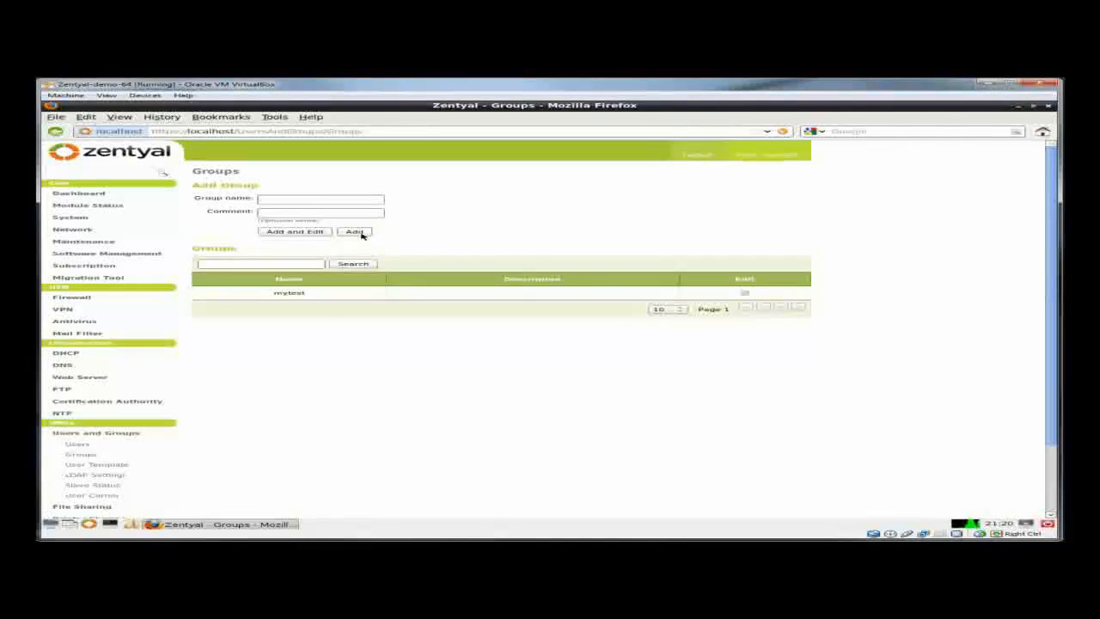
left_click(77, 444)
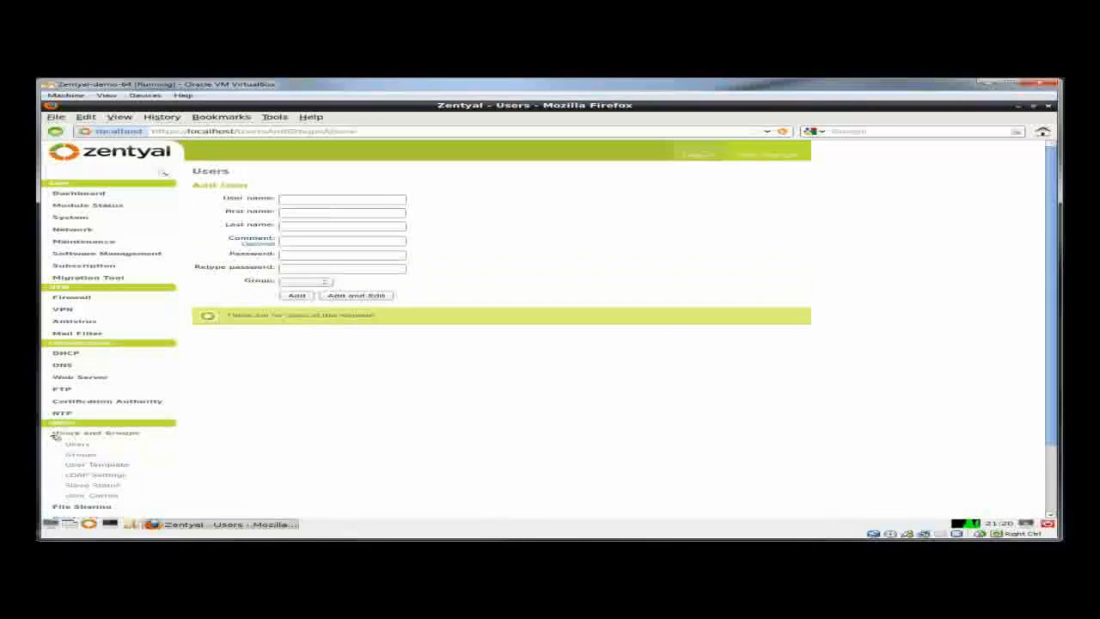
- Enter the new user's user name, first name and last name in the add-user form
left_click(341, 199)
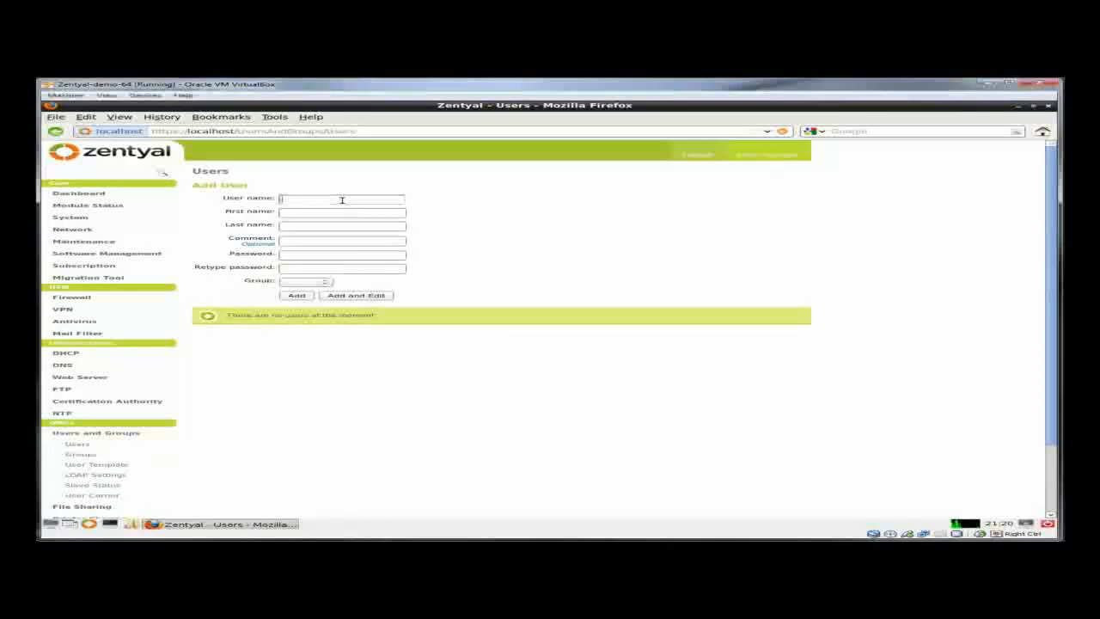
type("donald")
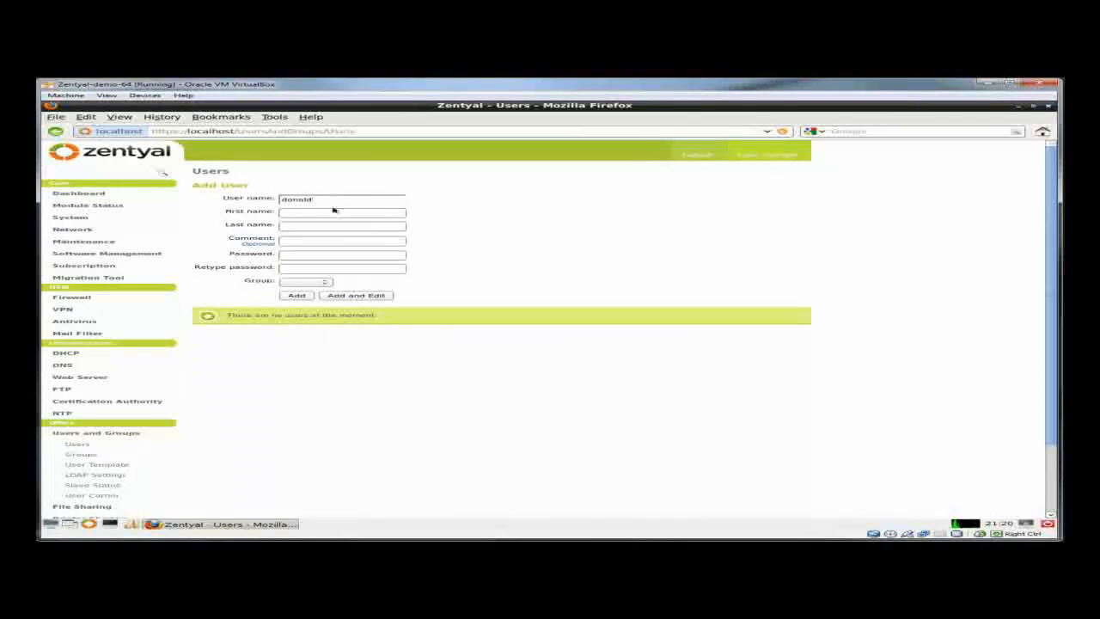
left_click(330, 212)
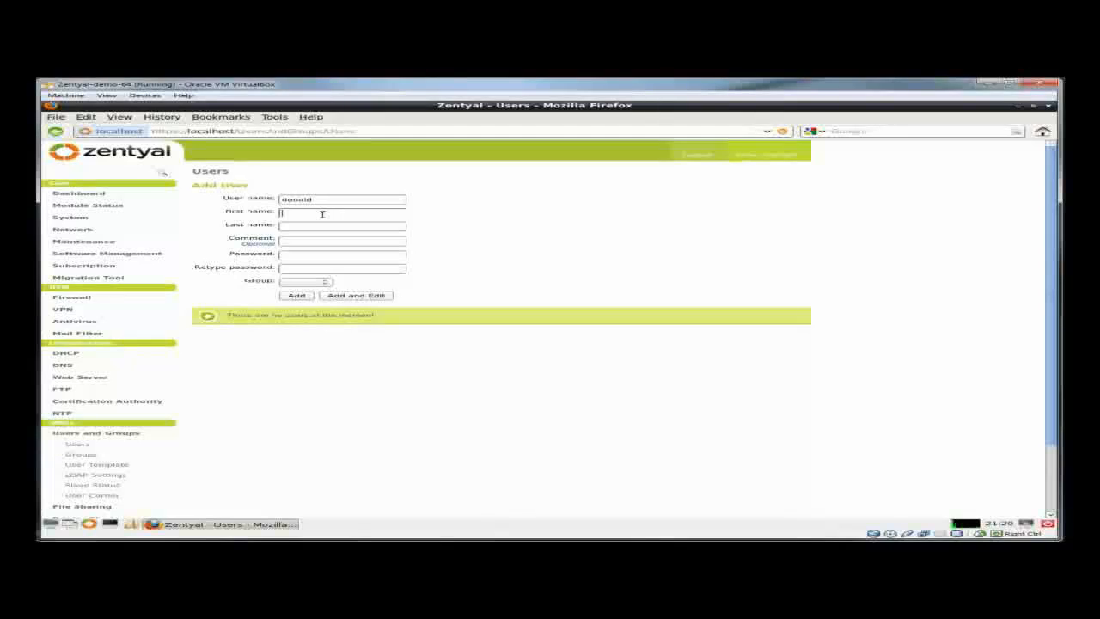
type("Donald")
left_click(320, 224)
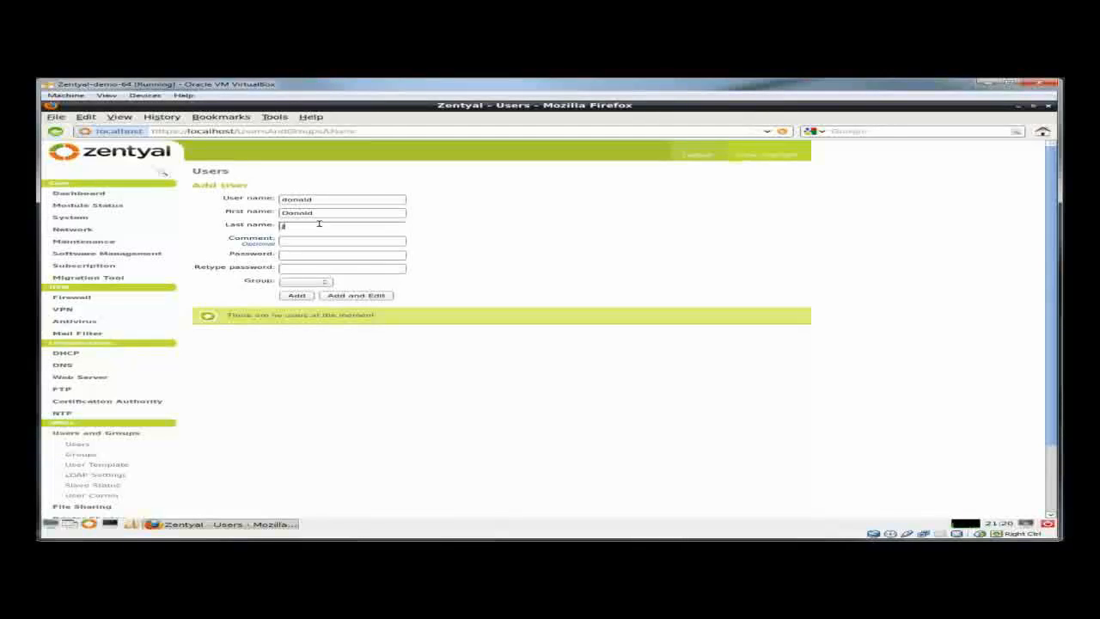
- Enter and confirm the account password, and assign the user to the mytest group
left_click(315, 255)
type("p")
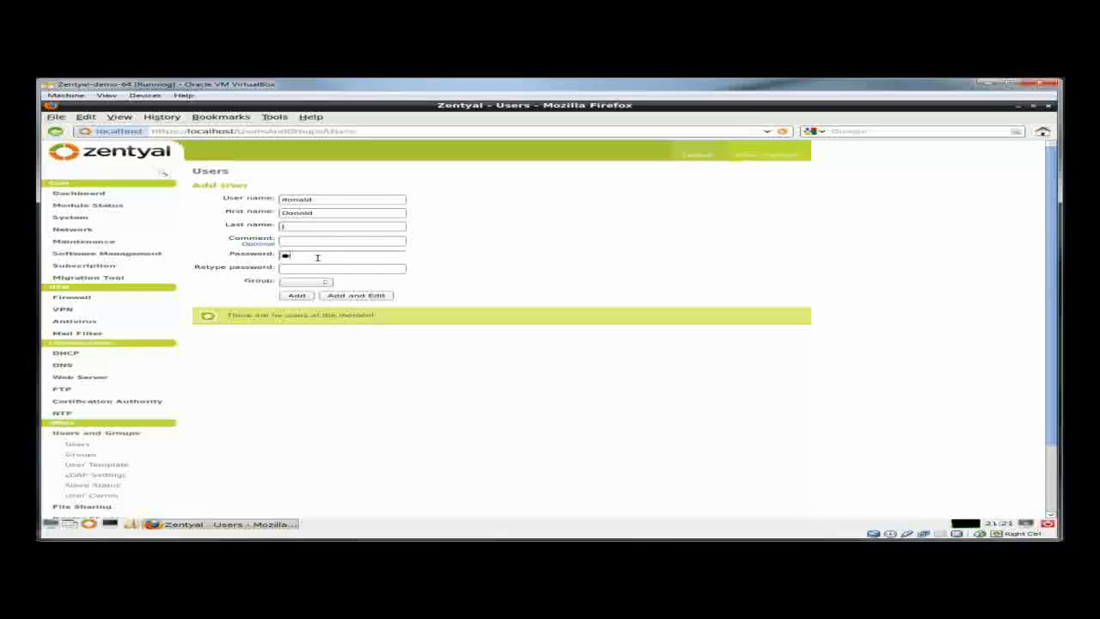
type("assword1")
left_click(318, 269)
type("pa")
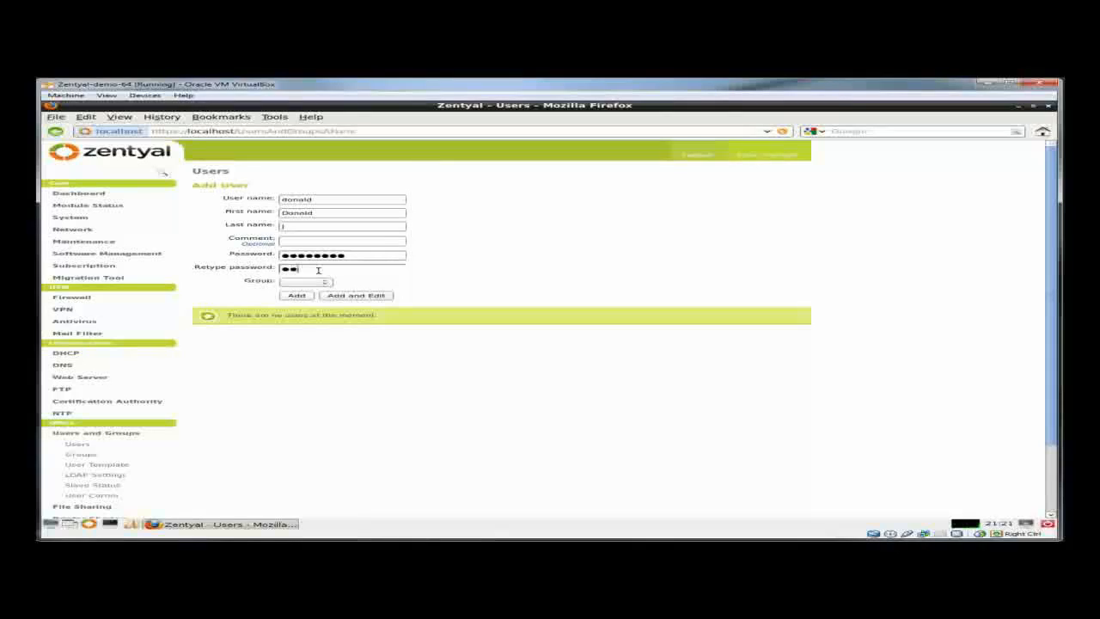
type("ssword1")
left_click(327, 281)
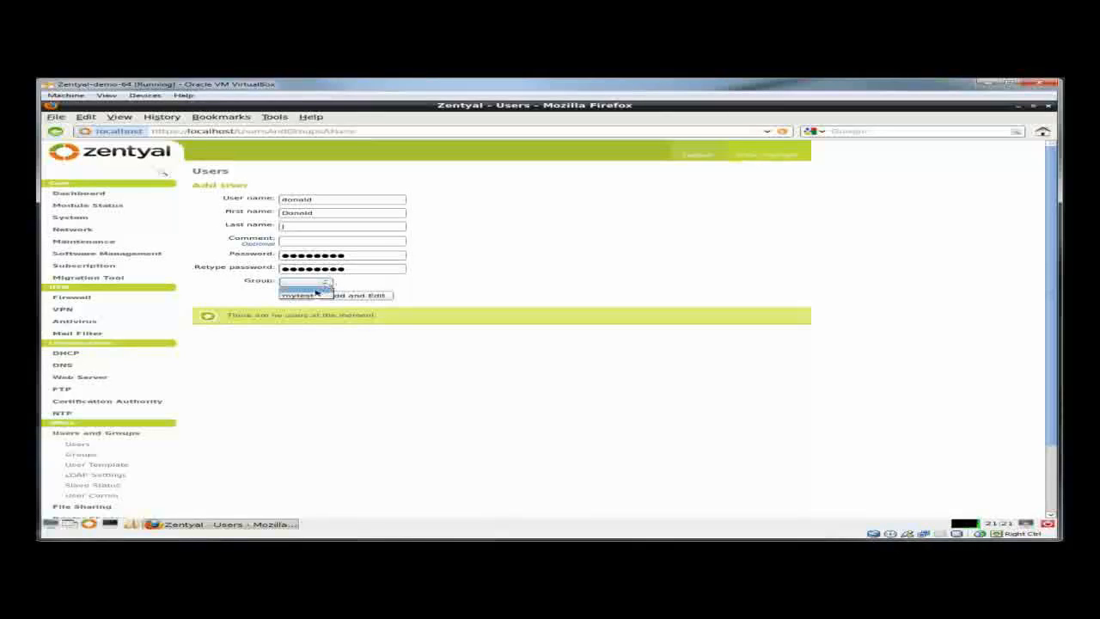
left_click(309, 295)
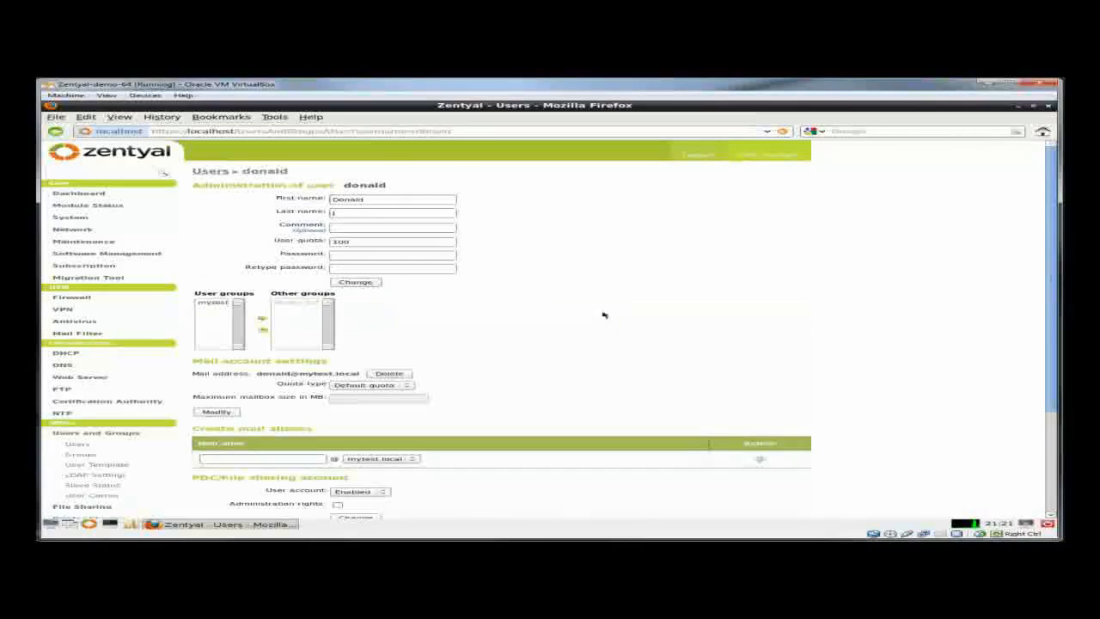
- Grant the user file-sharing administration rights and apply the change
scroll(602, 316, "down", 2)
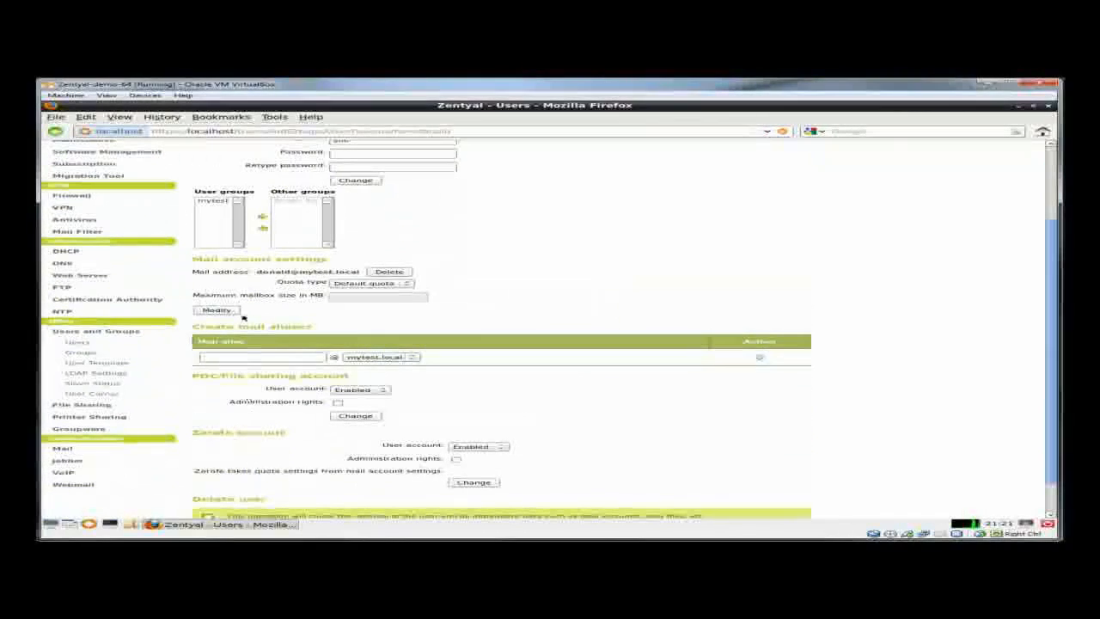
left_click(338, 403)
left_click(356, 416)
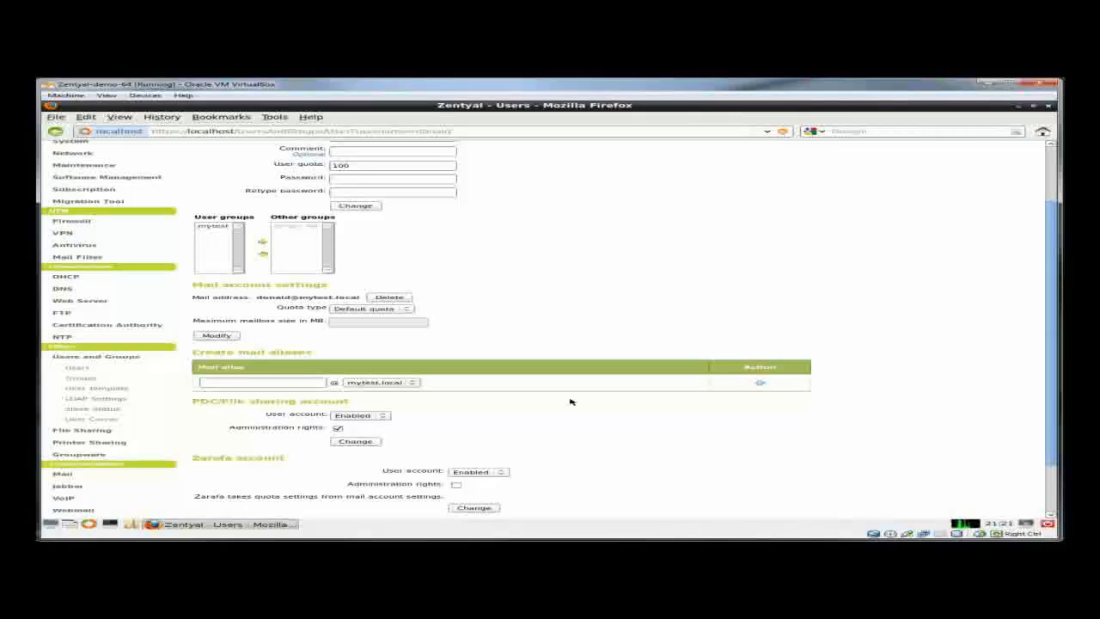
- Grant the user Zarafa administration rights, apply, and save the configuration
scroll(570, 404, "down", 2)
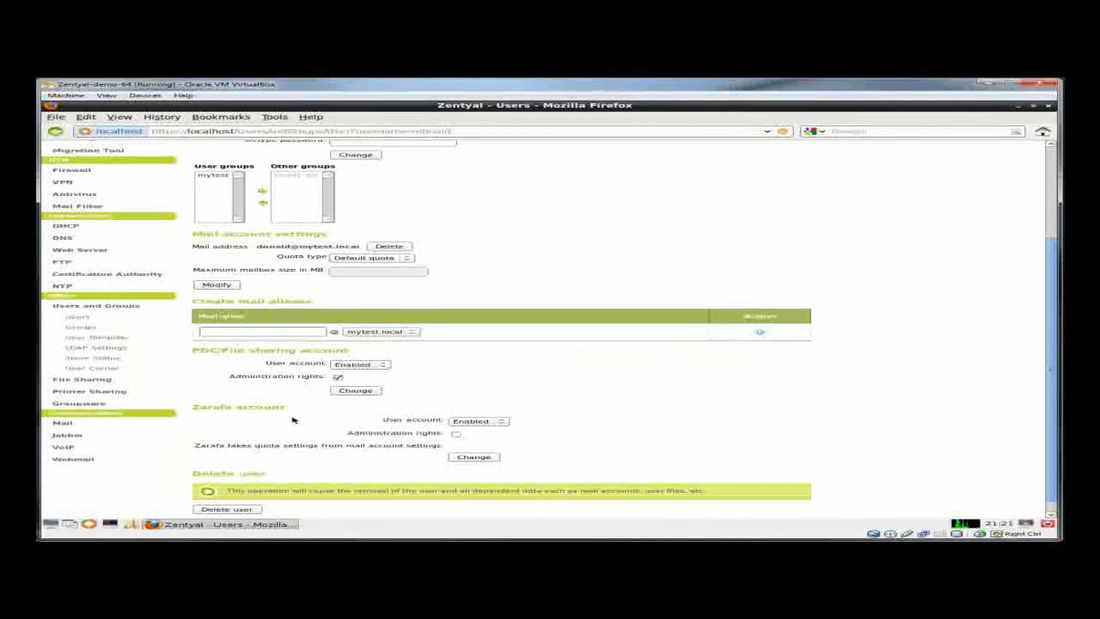
left_click(457, 434)
left_click(475, 456)
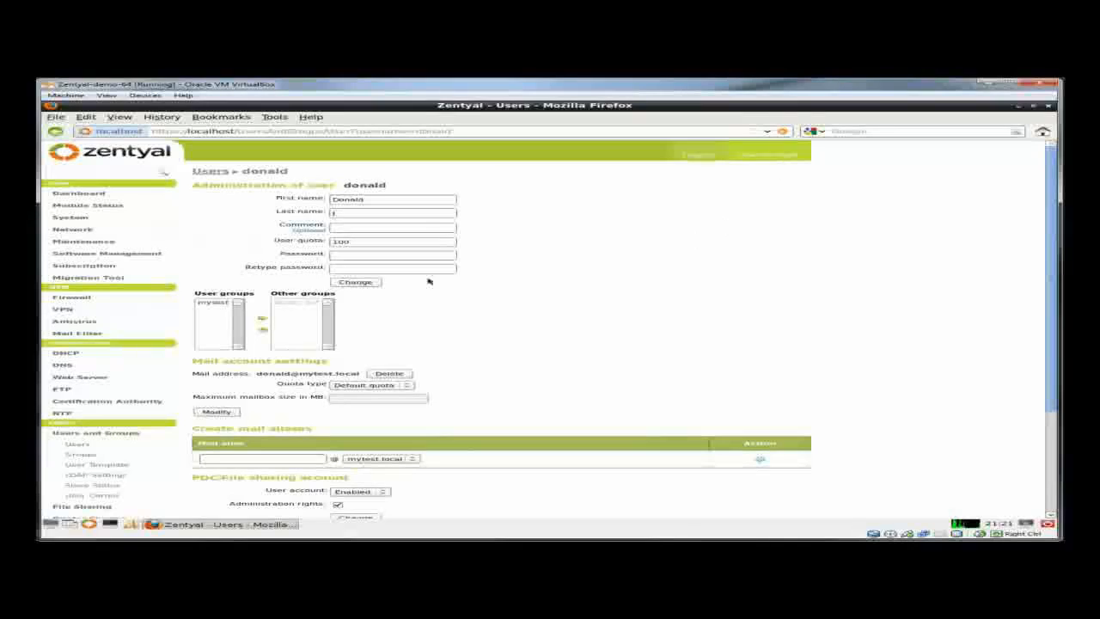
left_click(768, 154)
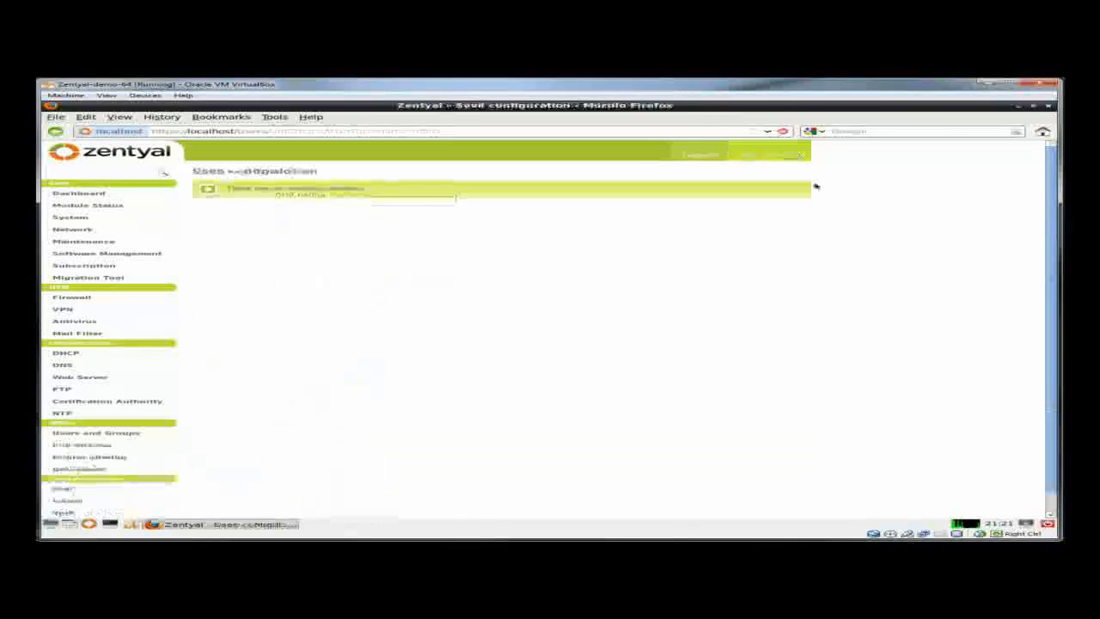
- Expand Users and Groups and open the Users list page
left_click(125, 435)
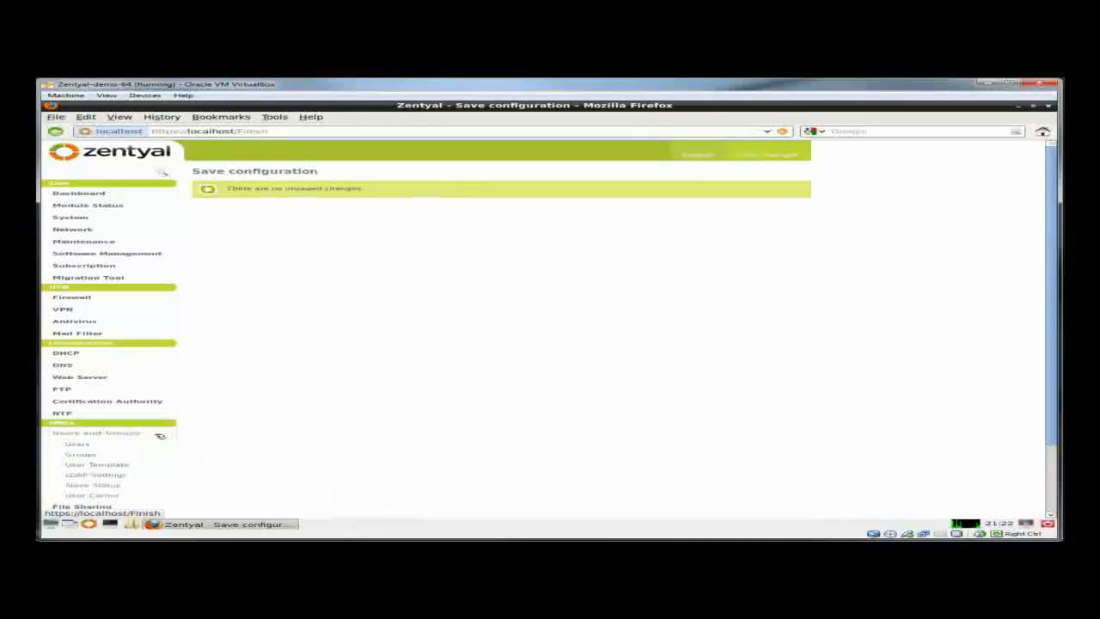
left_click(89, 447)
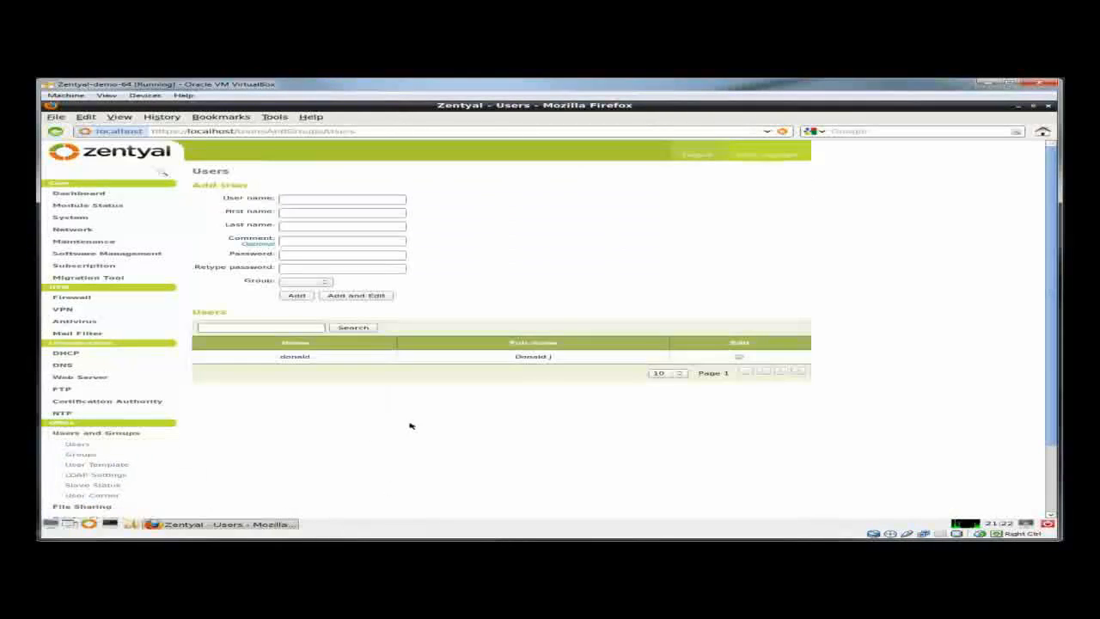
- Edit the existing user, raise the user quota from 100 to 10000, apply and save
left_click(741, 357)
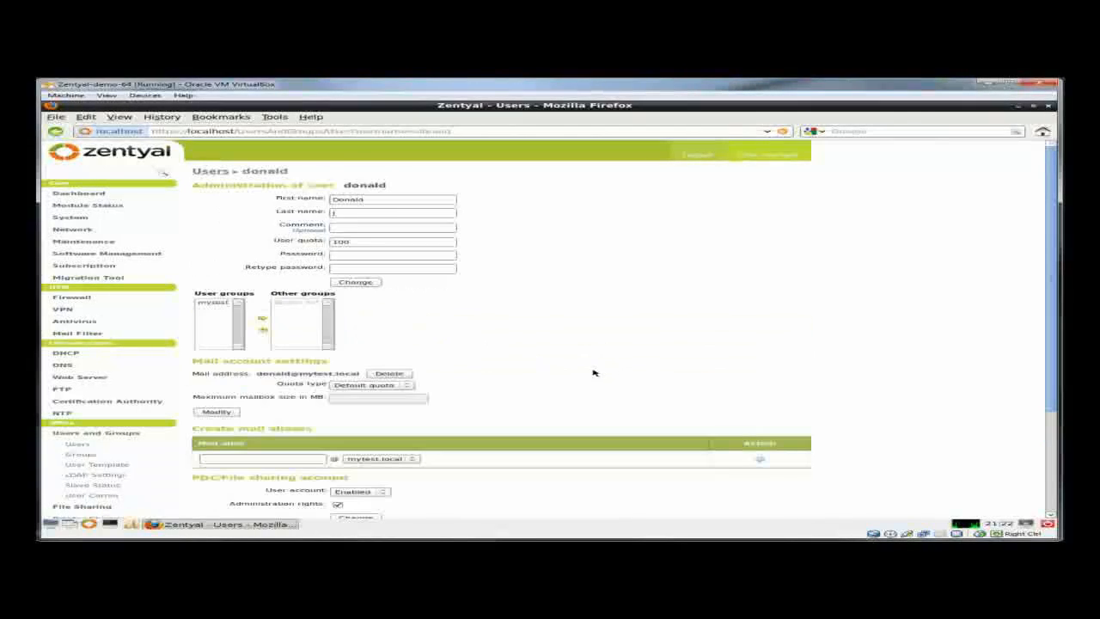
scroll(593, 372, "down", 5)
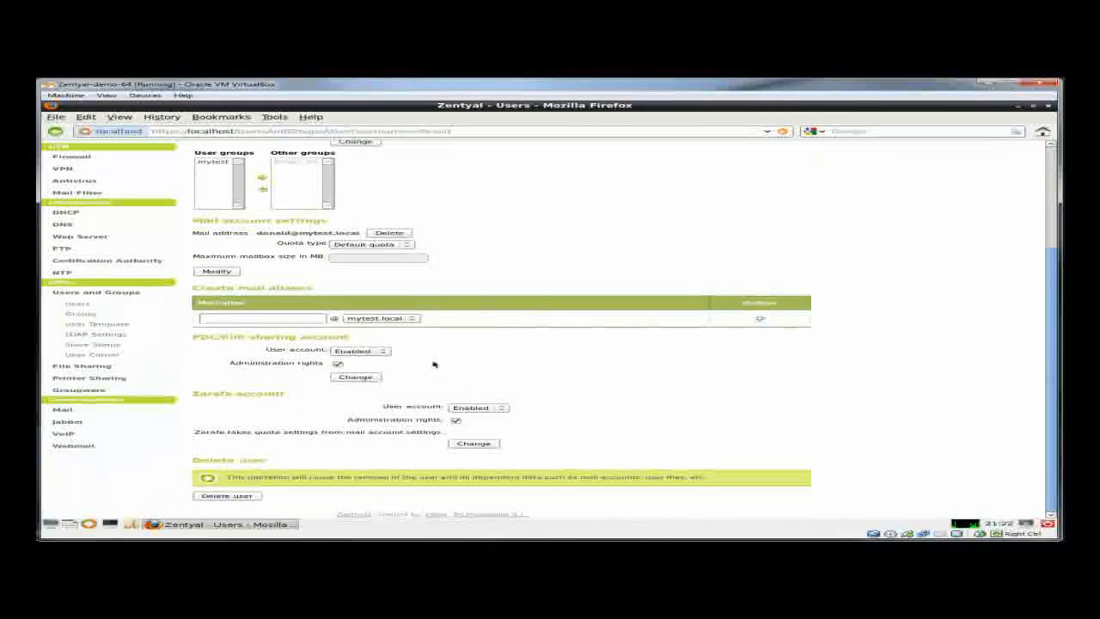
scroll(528, 393, "up", 5)
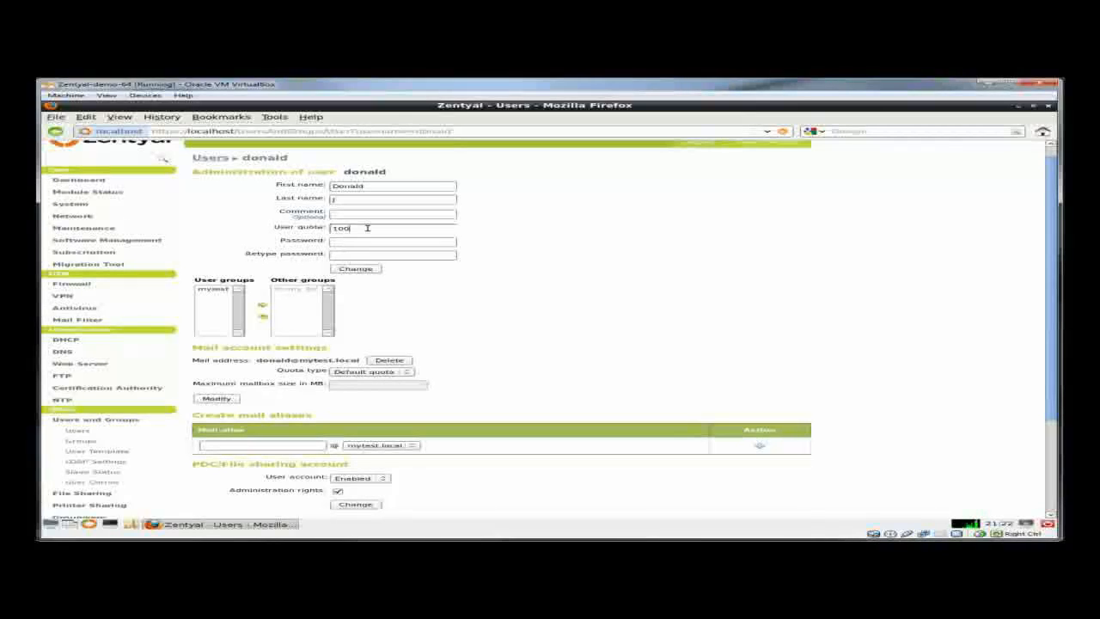
left_click_drag(367, 227, 299, 226)
type("00")
left_click(364, 269)
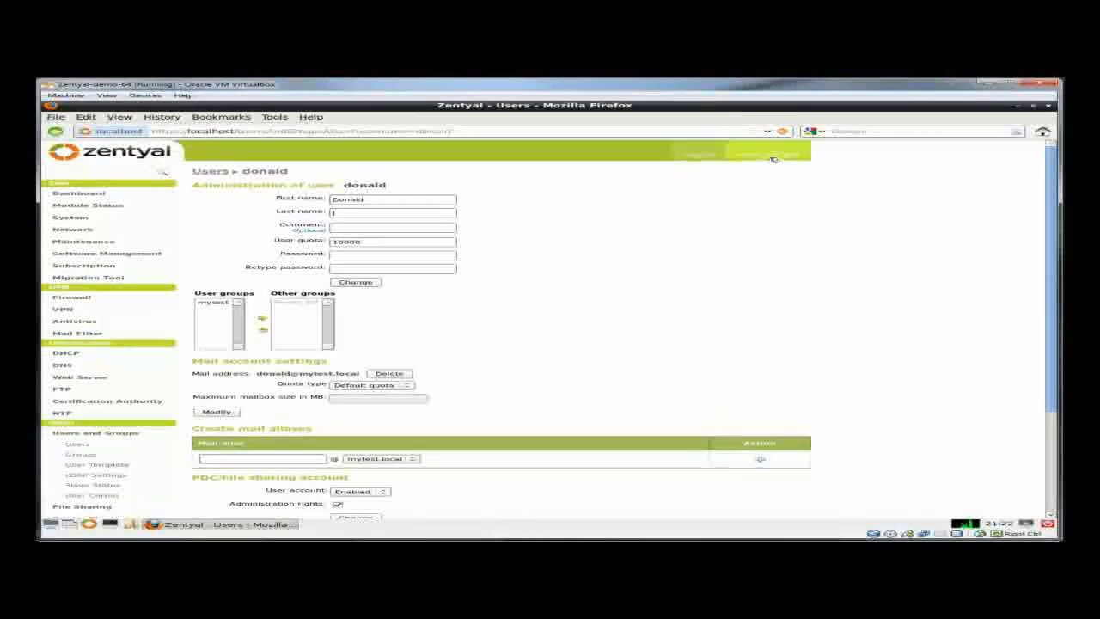
left_click(773, 155)
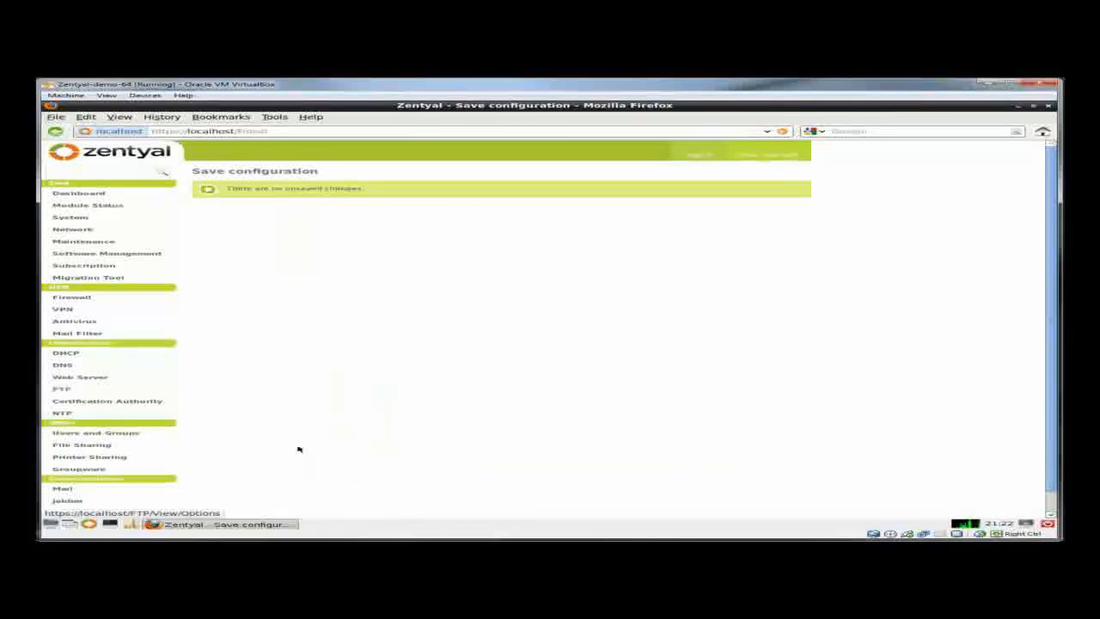
- Return to the Users page and start entering a new user name
left_click(129, 432)
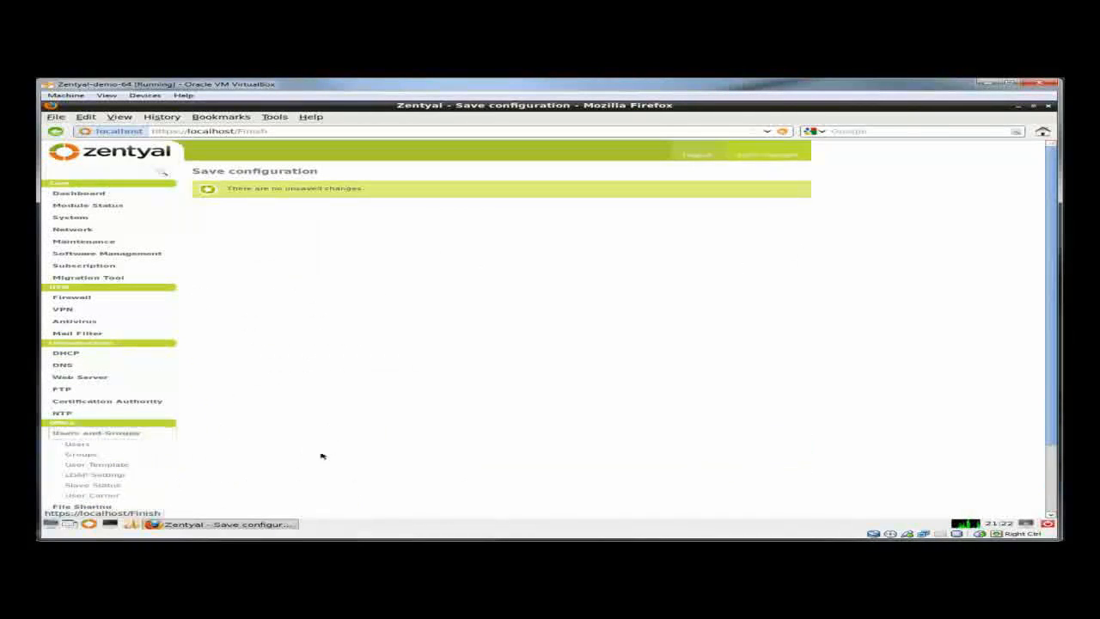
left_click(103, 445)
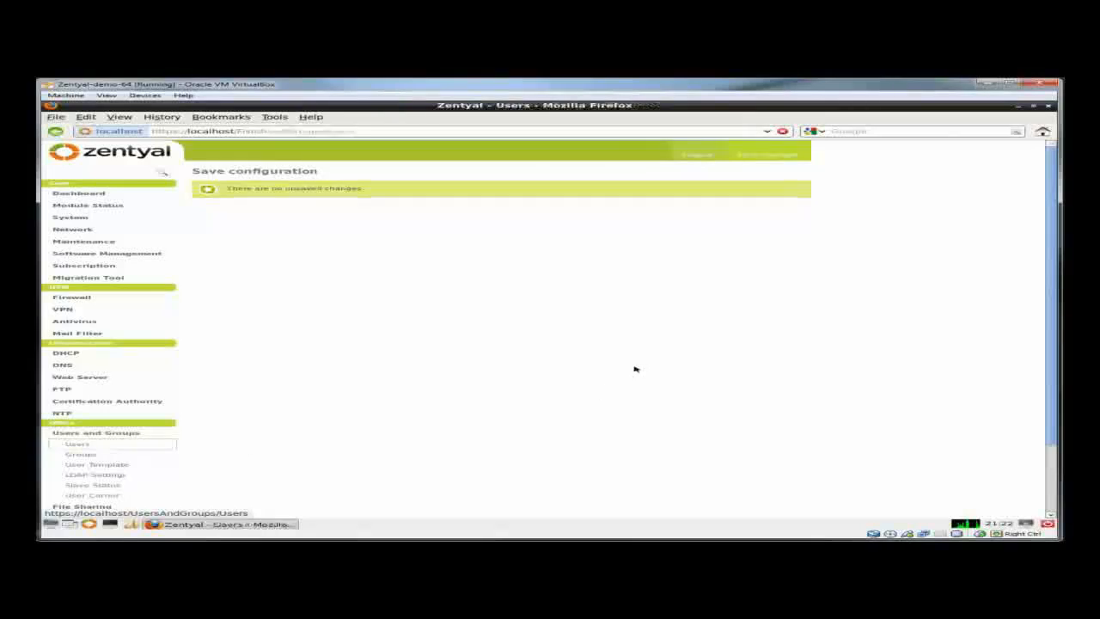
left_click(336, 198)
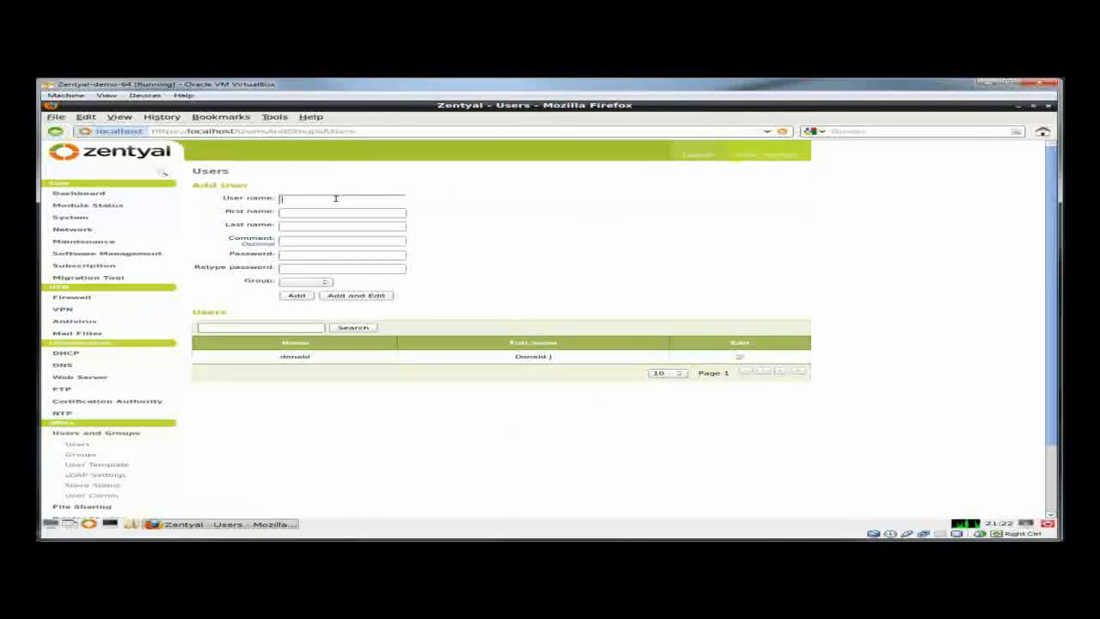
- Add Zentyal user test with first and last name test and a password, then show the Windows 7 VM
type("test")
left_click(328, 214)
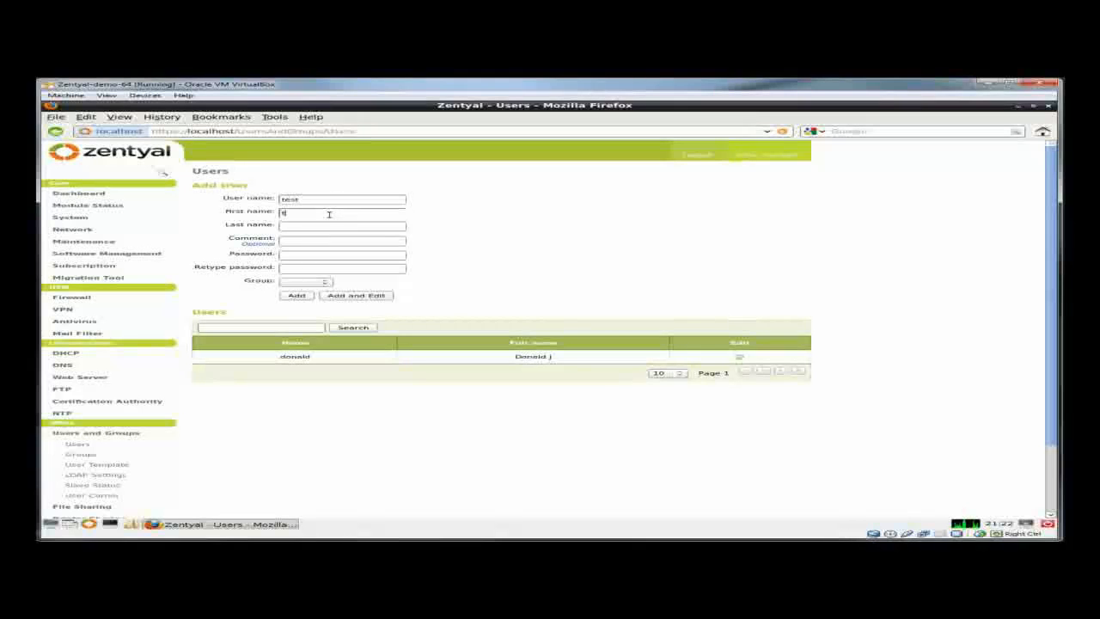
type("test")
left_click(325, 228)
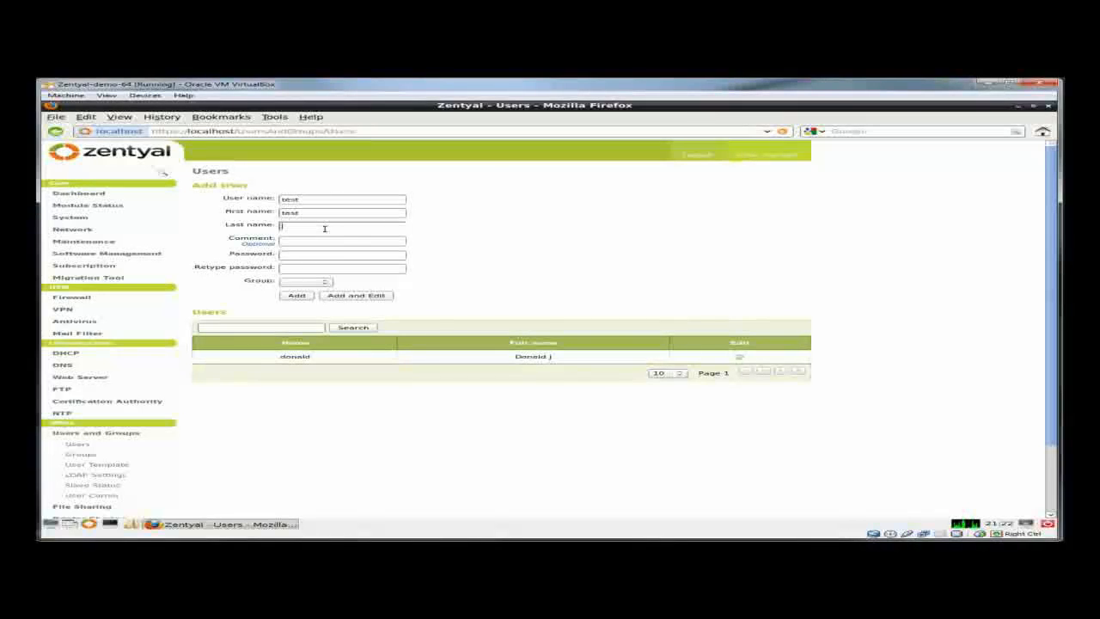
type("test")
left_click(312, 257)
type("test")
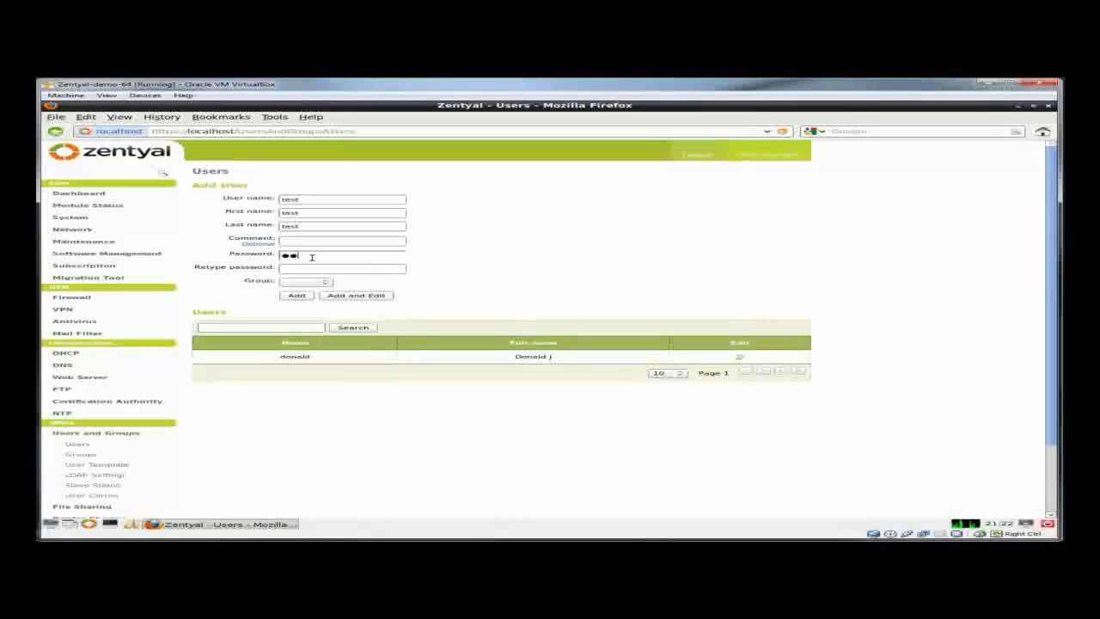
type("test")
left_click(314, 271)
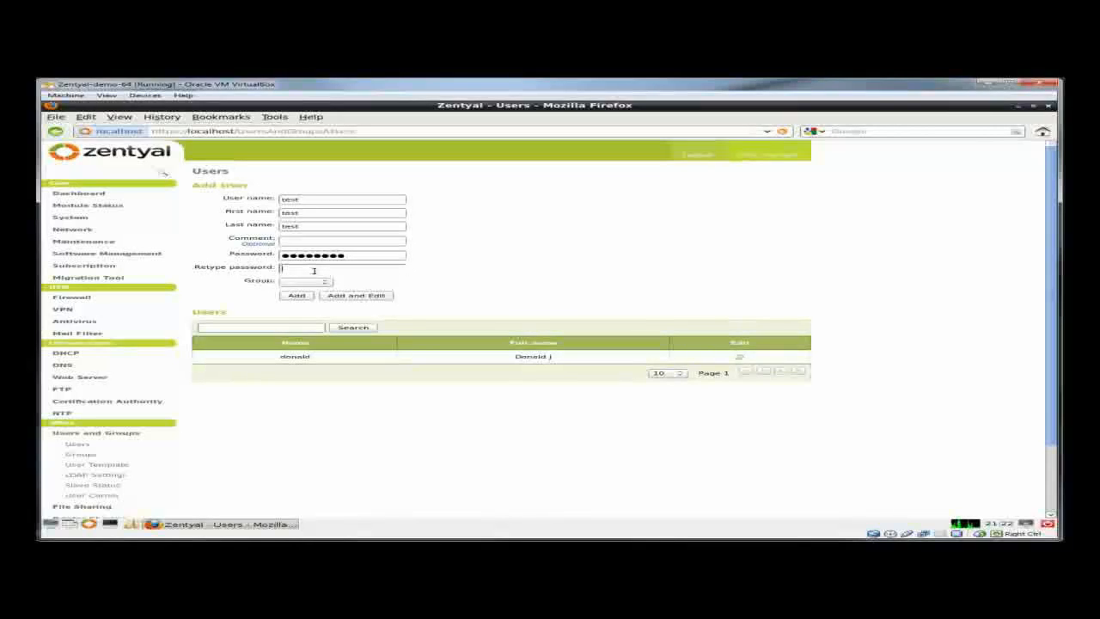
type("testtes")
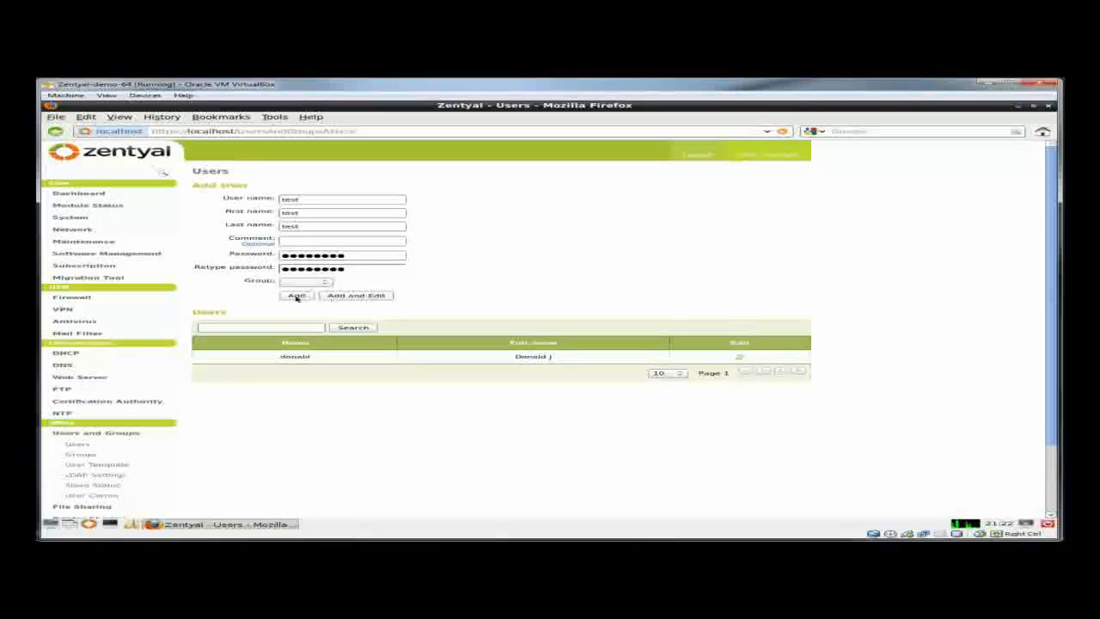
left_click(296, 296)
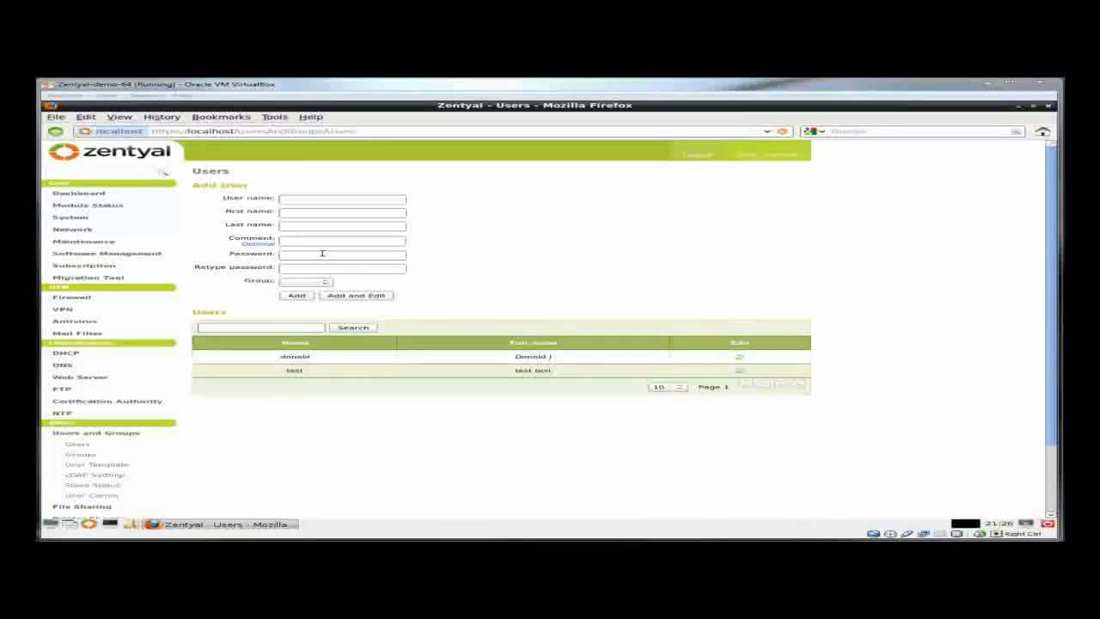
left_click_drag(38, 101, 780, 88)
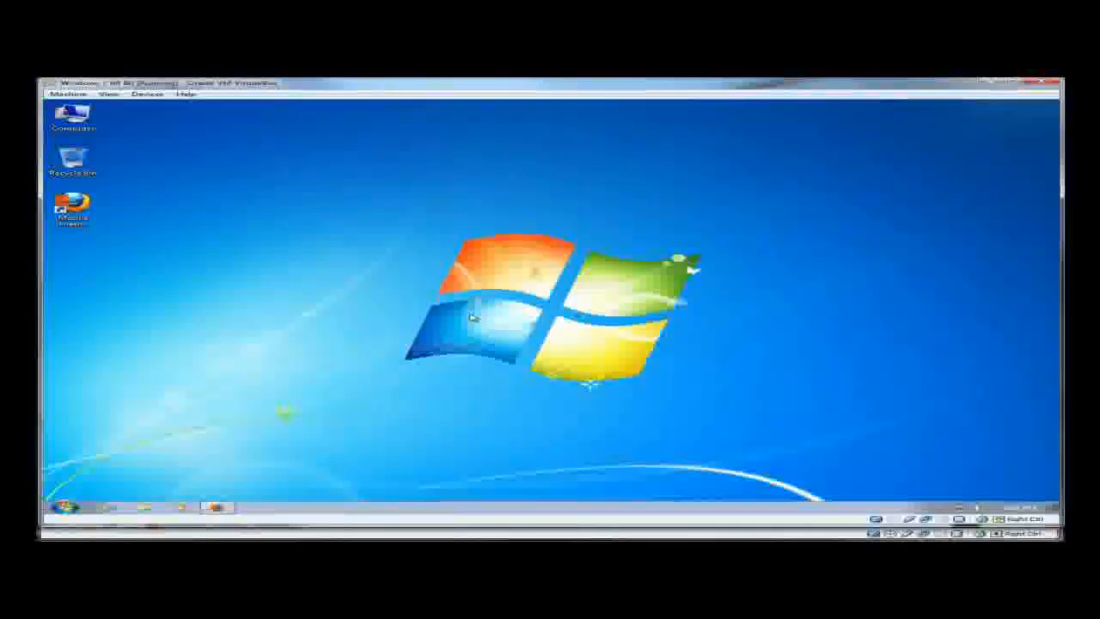
- From Computer's advanced system settings, set the computer to become a member of the mytest domain
left_click(72, 114)
right_click(73, 113)
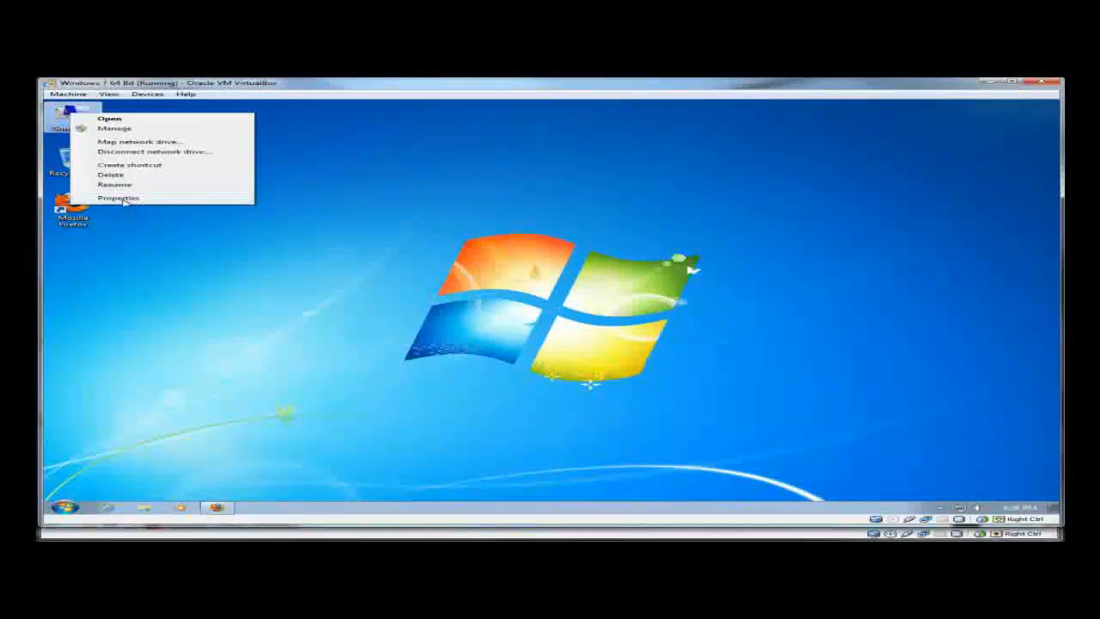
left_click(569, 321)
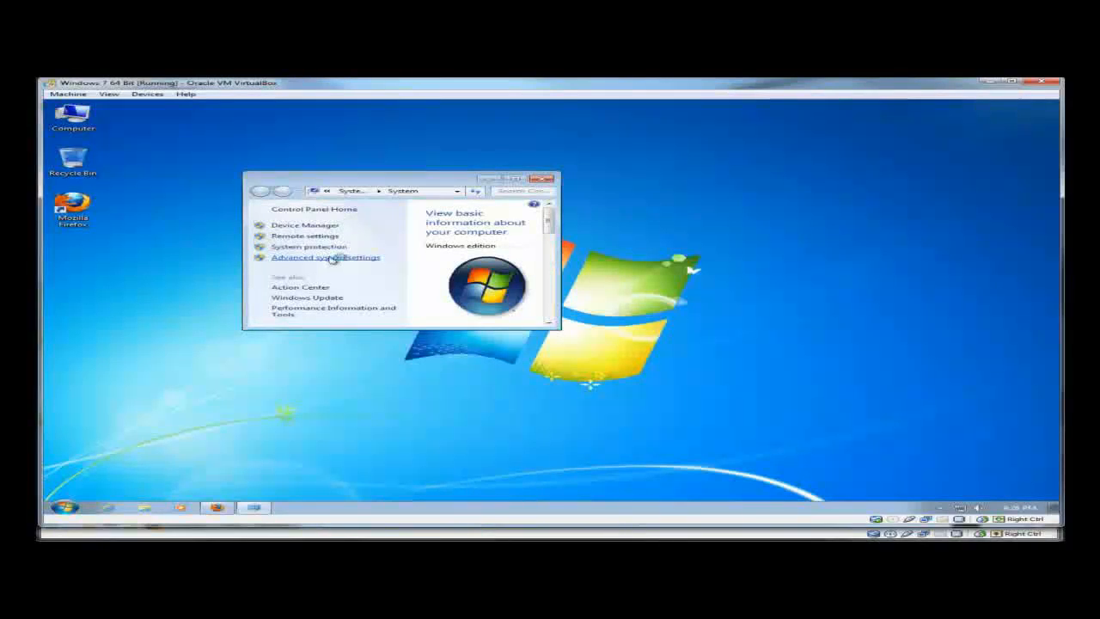
left_click(347, 258)
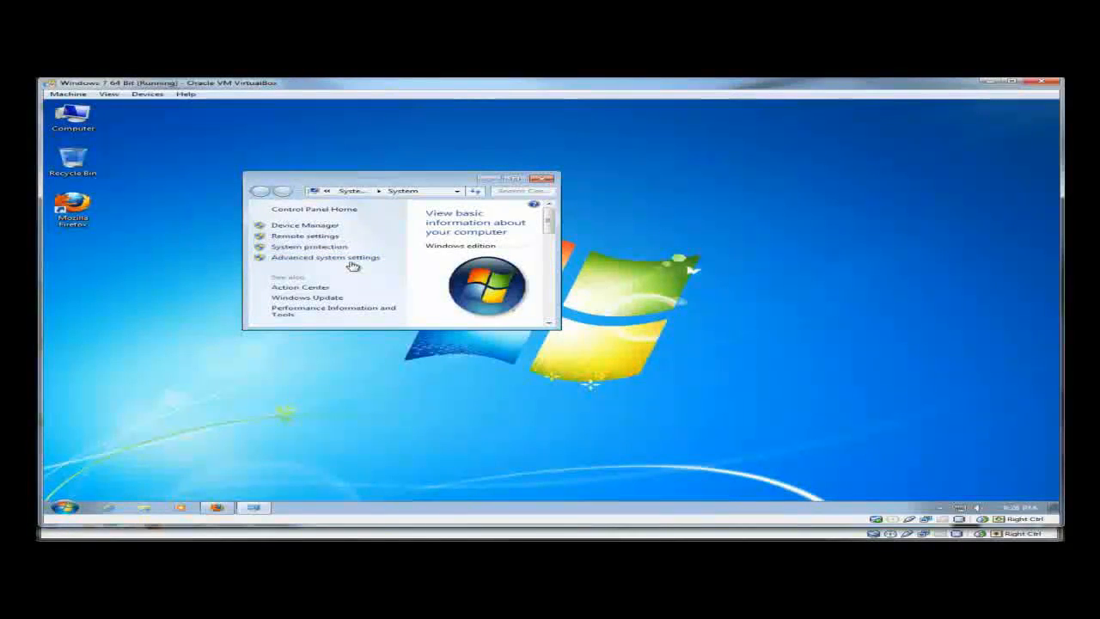
left_click(233, 198)
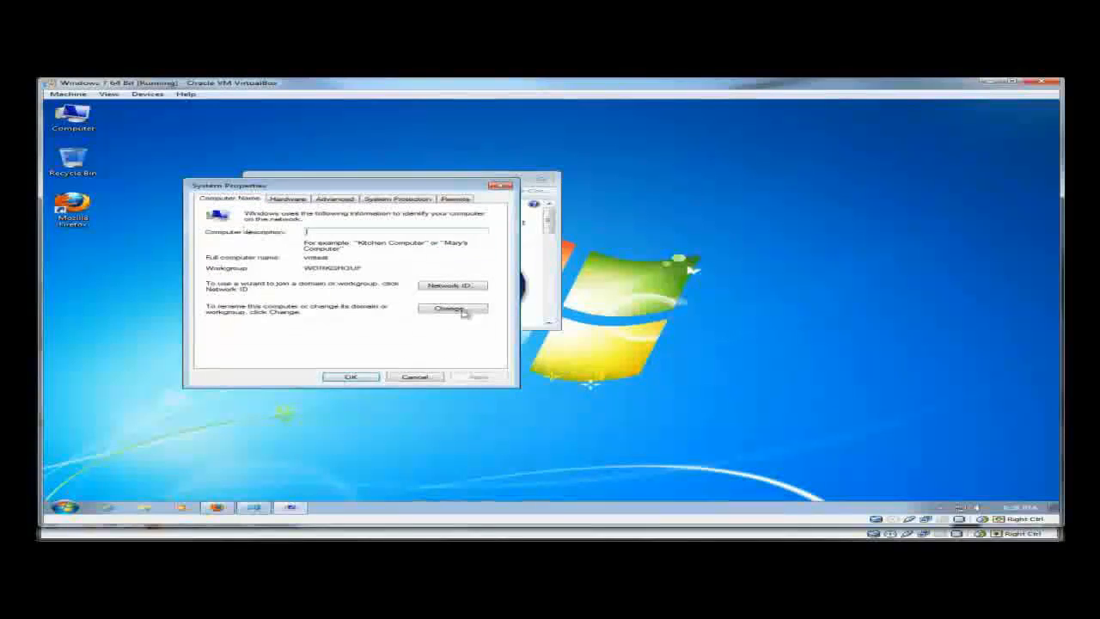
left_click(464, 311)
left_click(243, 306)
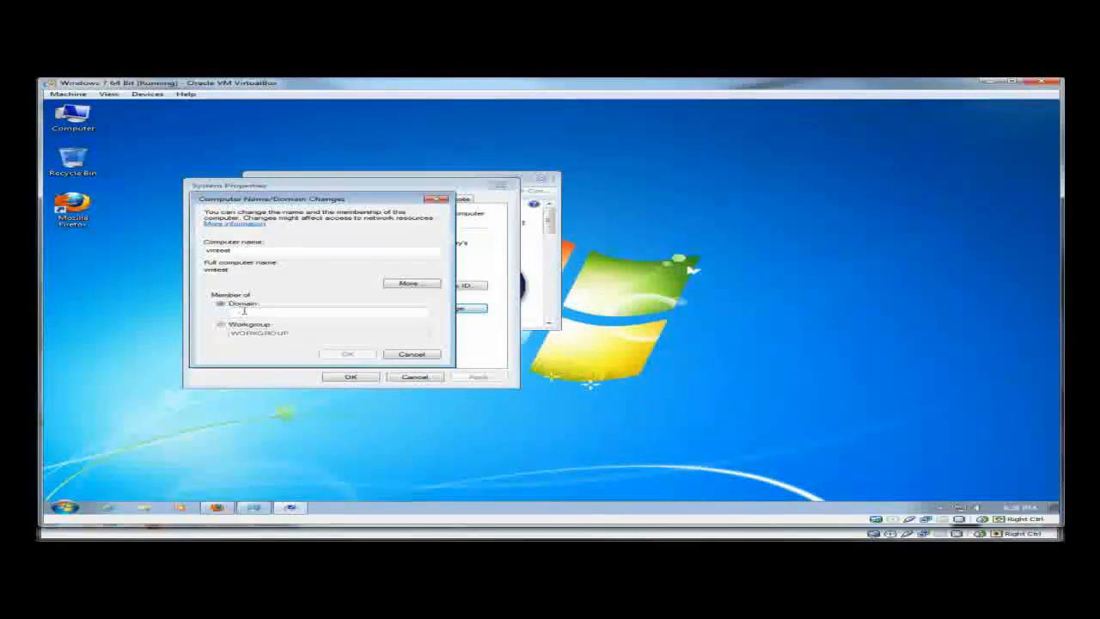
type("mytest")
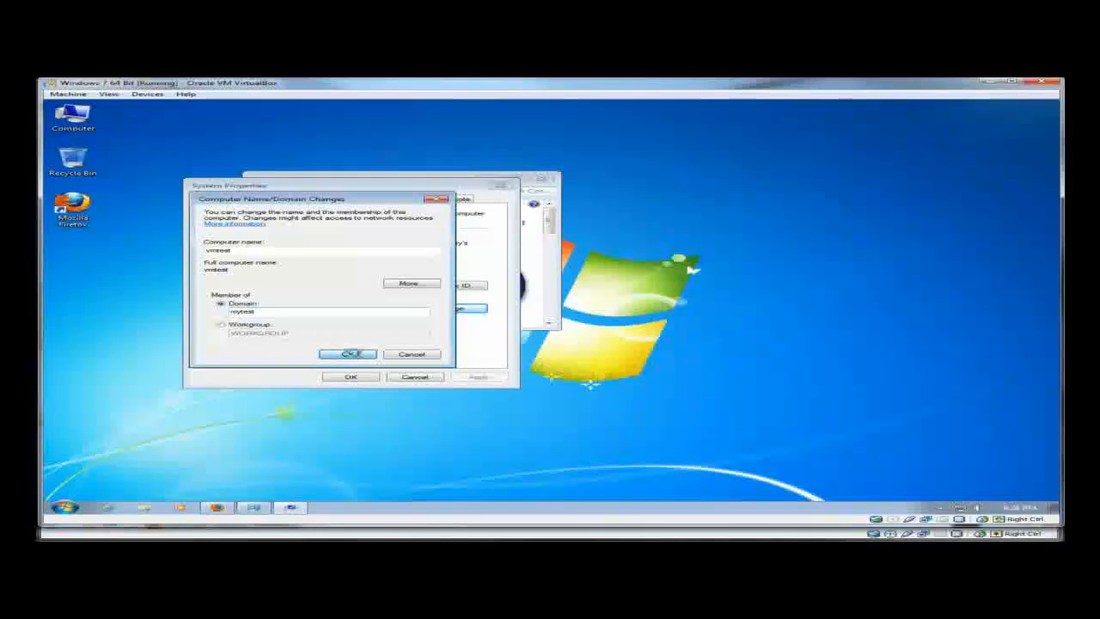
left_click(348, 353)
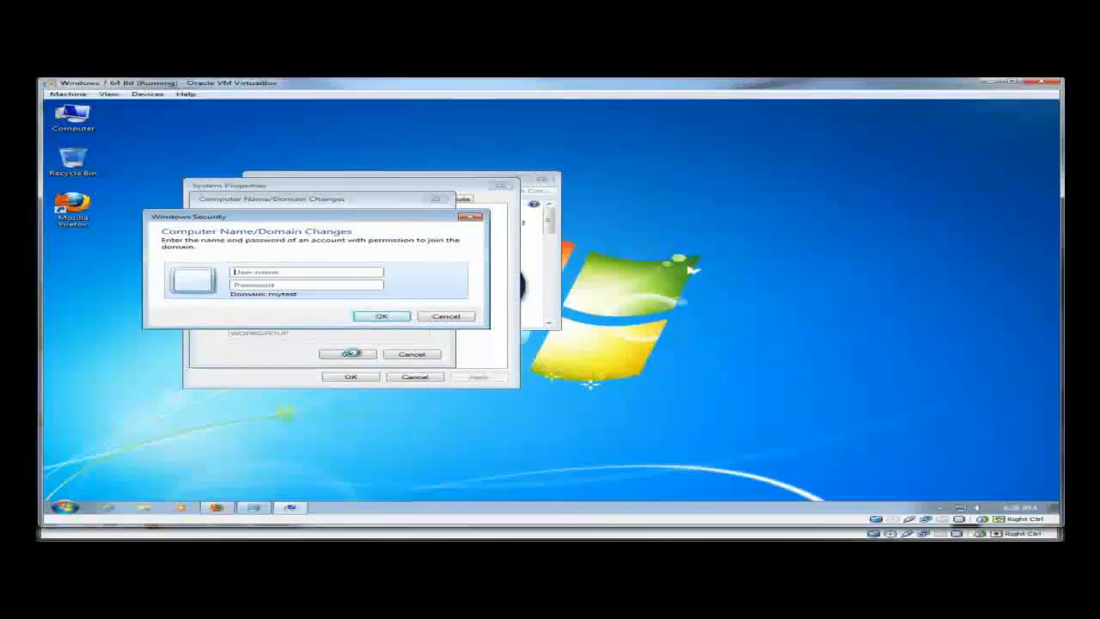
- Submit a domain account's user name and password, then dismiss the domain-could-not-be-contacted error
type("doma")
type("ld")
key("Tab")
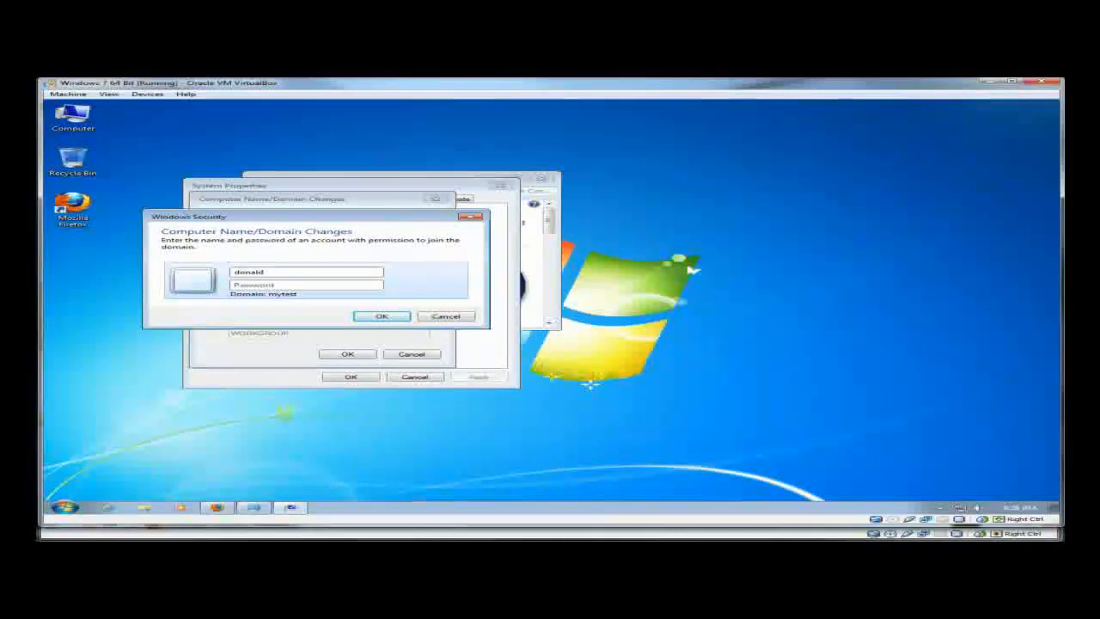
type("p")
key("BackSpace")
type("pa")
key("Return")
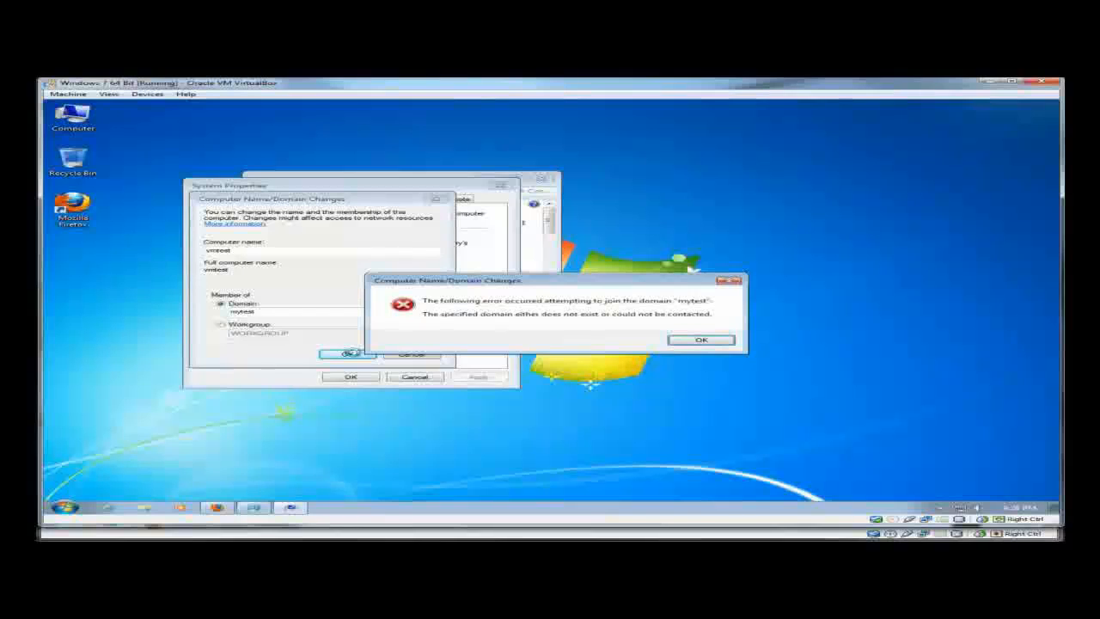
left_click(715, 342)
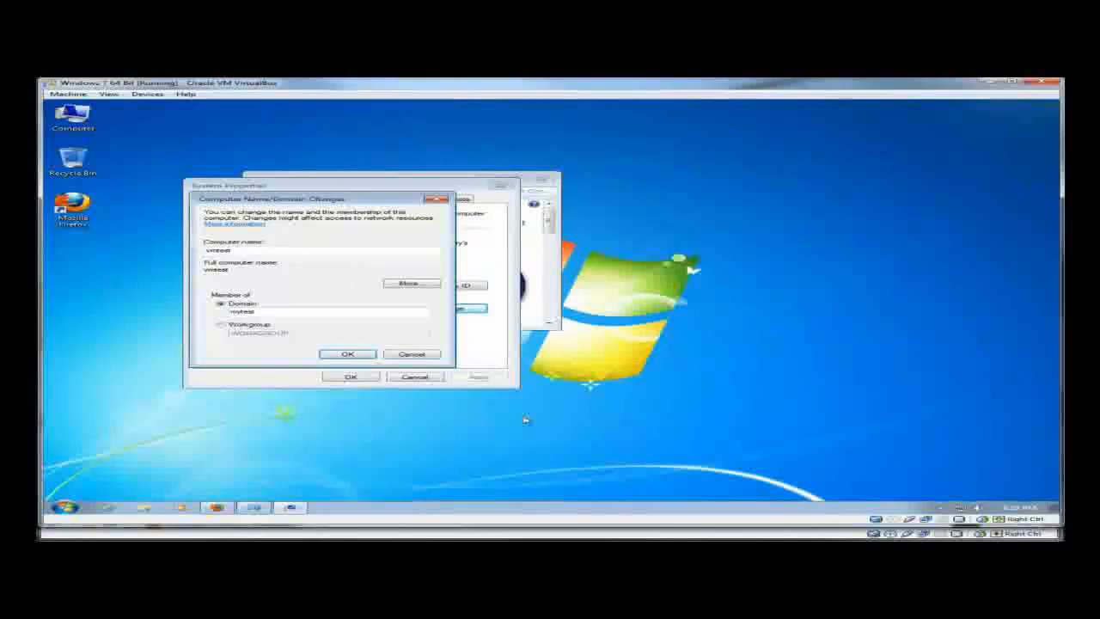
- Copy the Samba registry change text from the Firefox page and minimize the browser
left_click(218, 507)
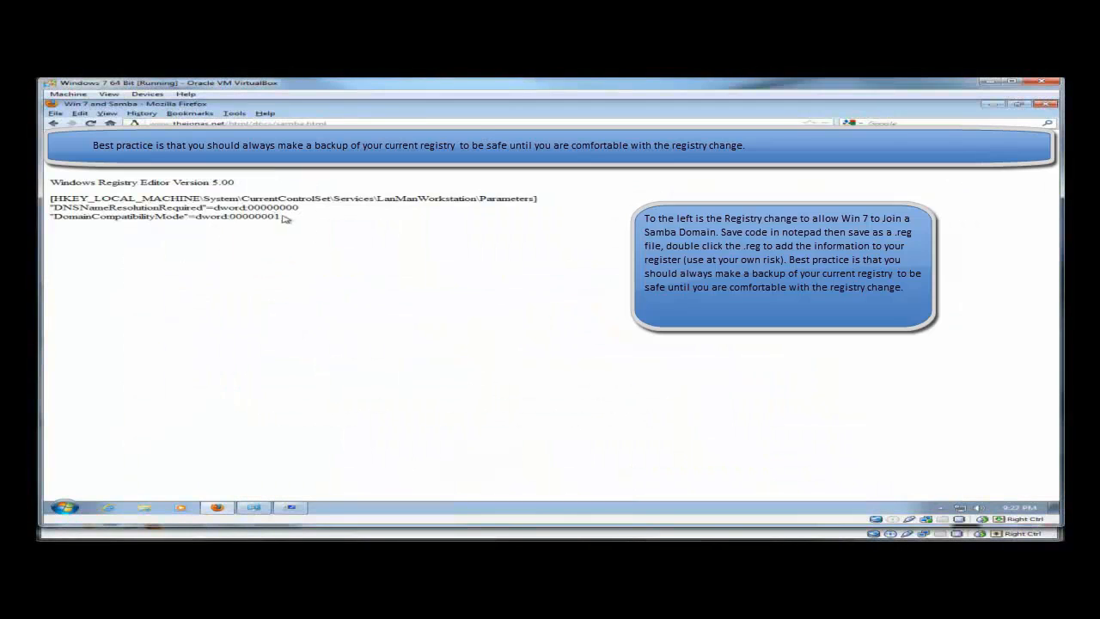
left_click_drag(283, 216, 62, 185)
right_click(75, 182)
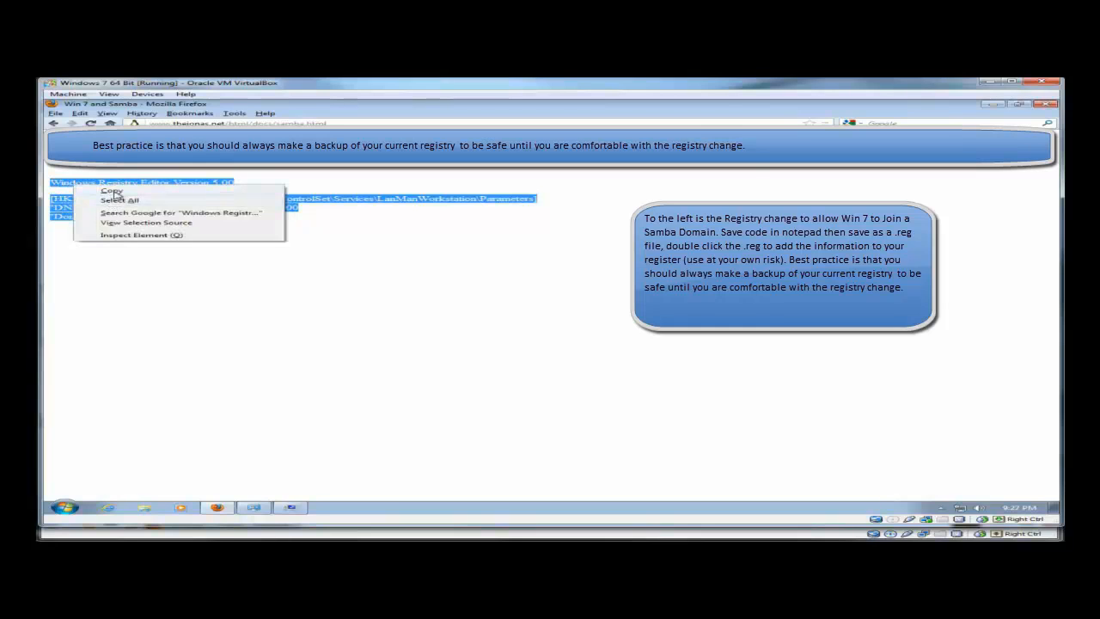
left_click(136, 193)
left_click(987, 103)
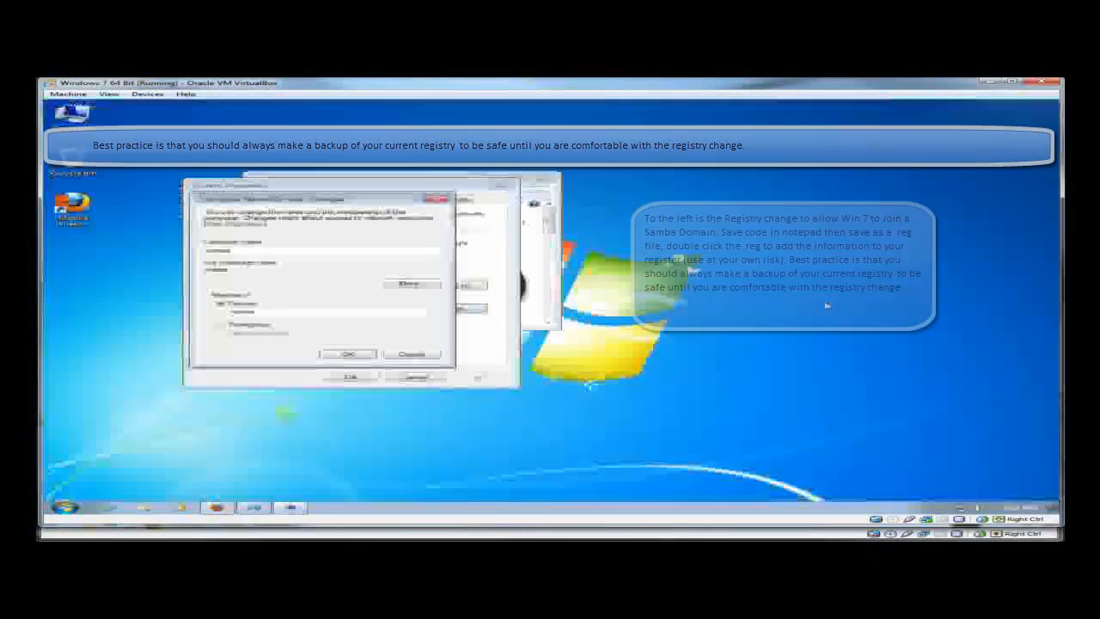
- Create a new text document on the desktop named test.reg
right_click(773, 268)
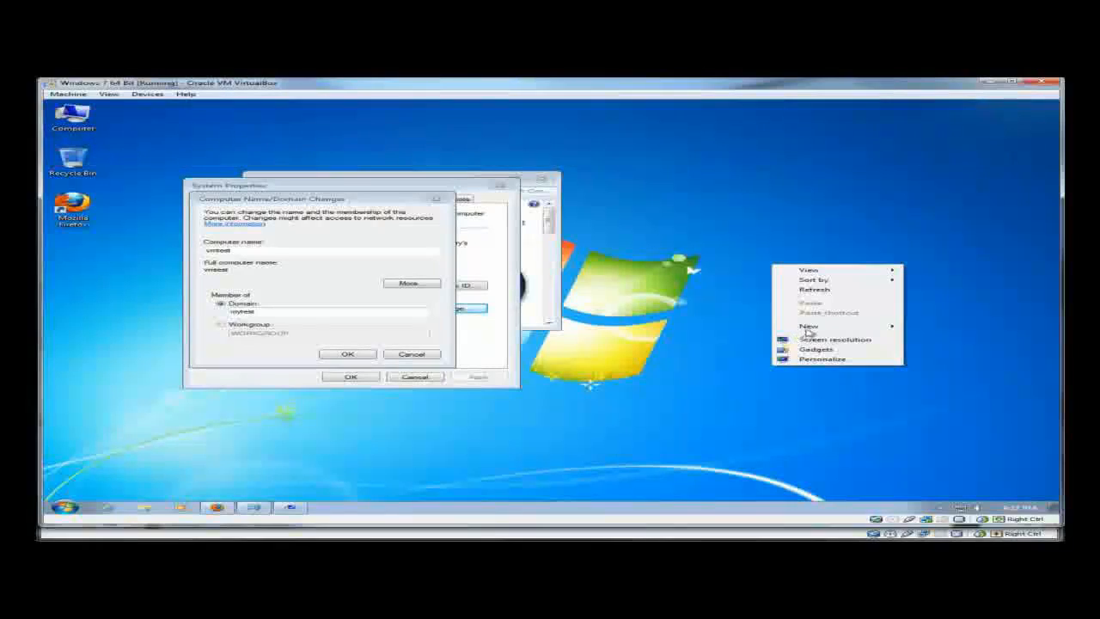
mouse_move(809, 331)
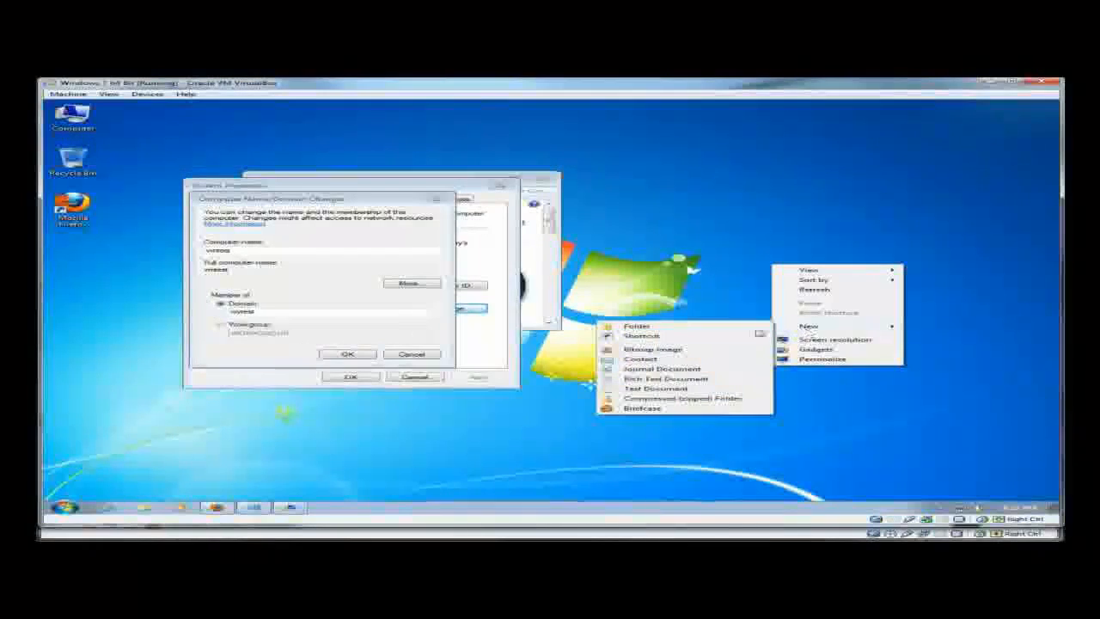
left_click(694, 391)
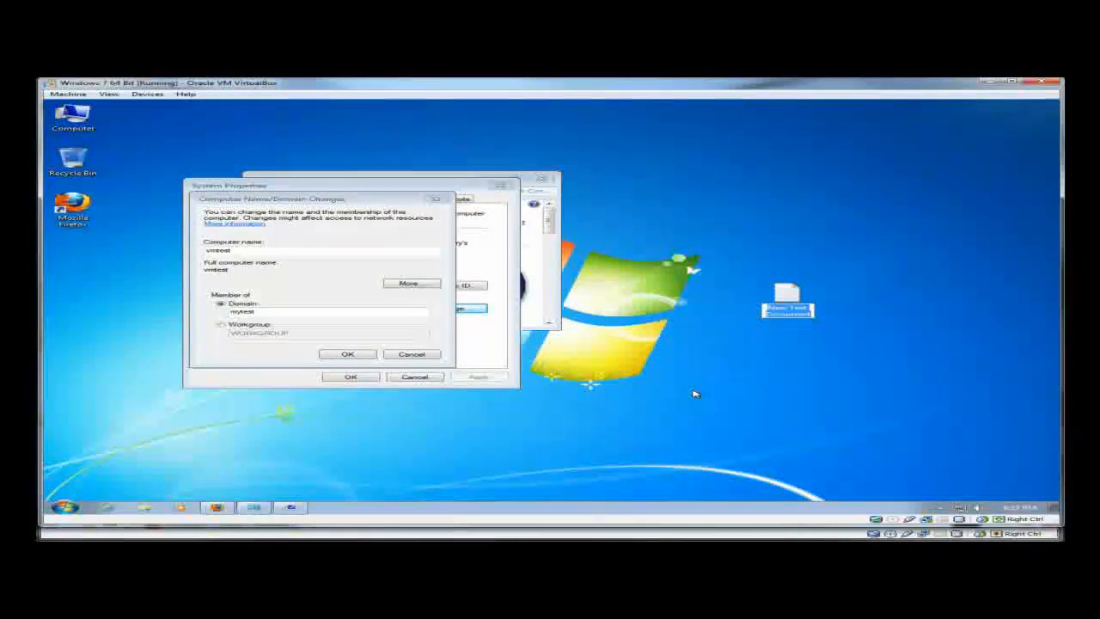
type("dest.reg")
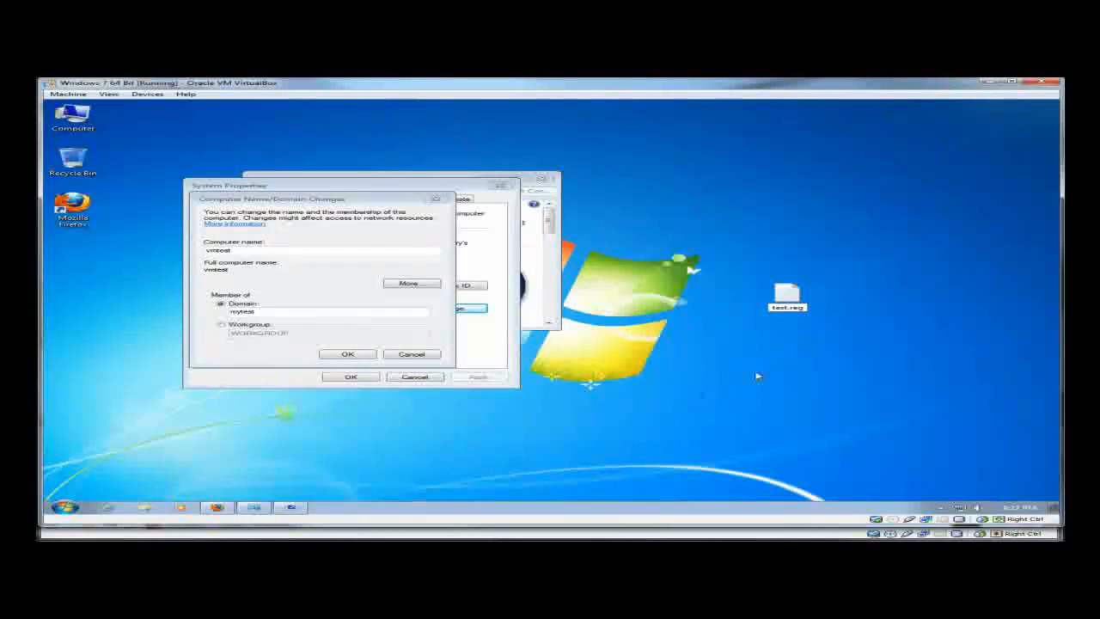
key("Return")
- Paste the copied registry text into test.reg in Notepad, save it, and close Notepad
right_click(791, 294)
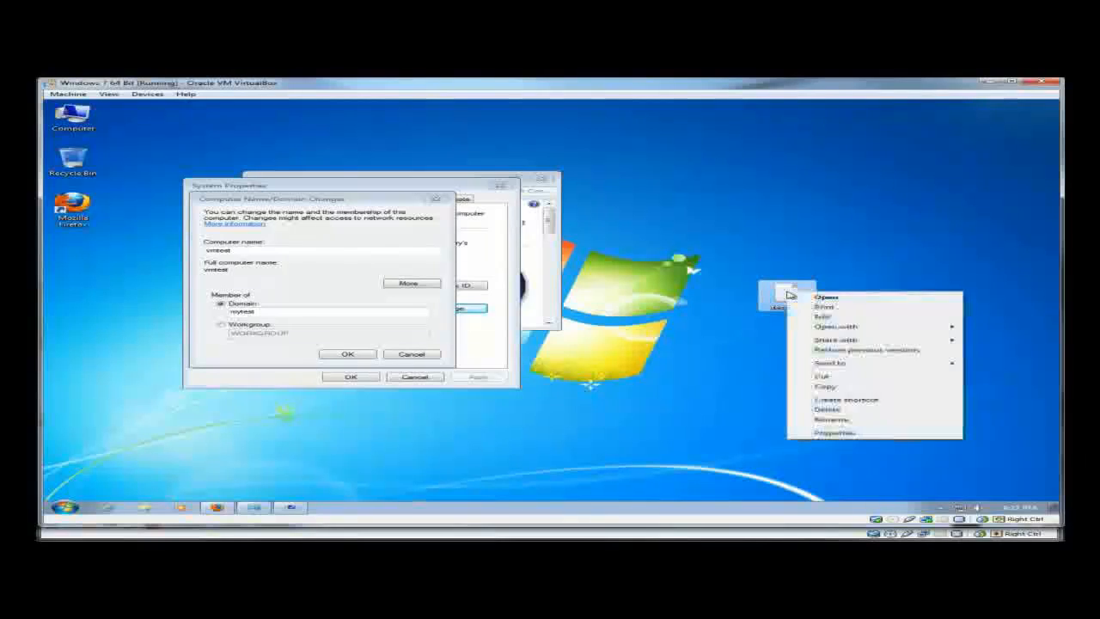
left_click(826, 316)
right_click(608, 266)
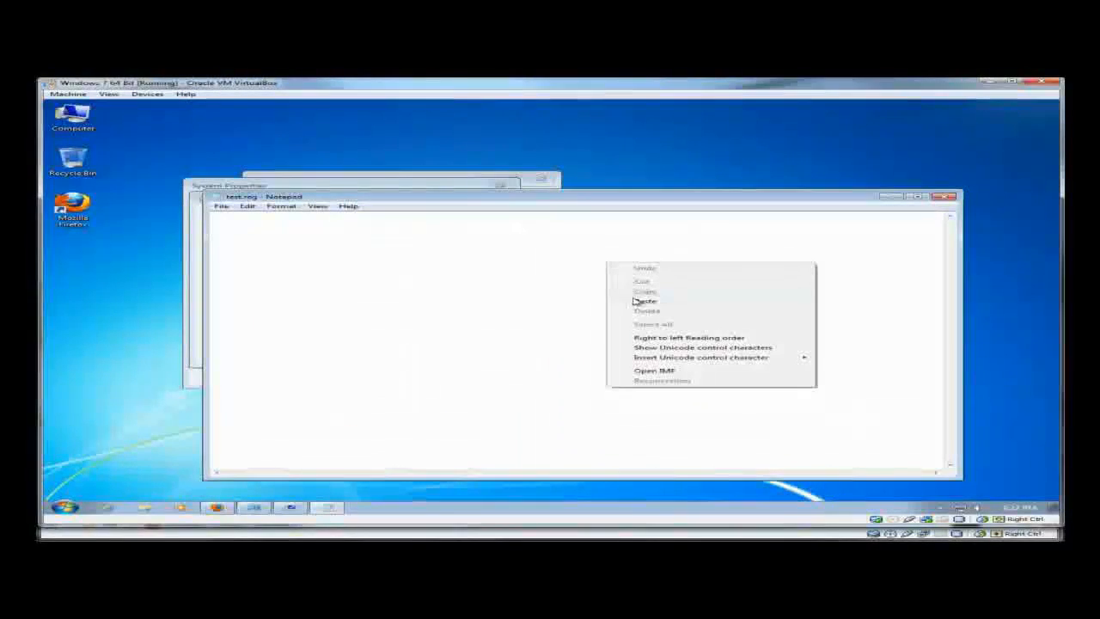
left_click(634, 298)
left_click(222, 206)
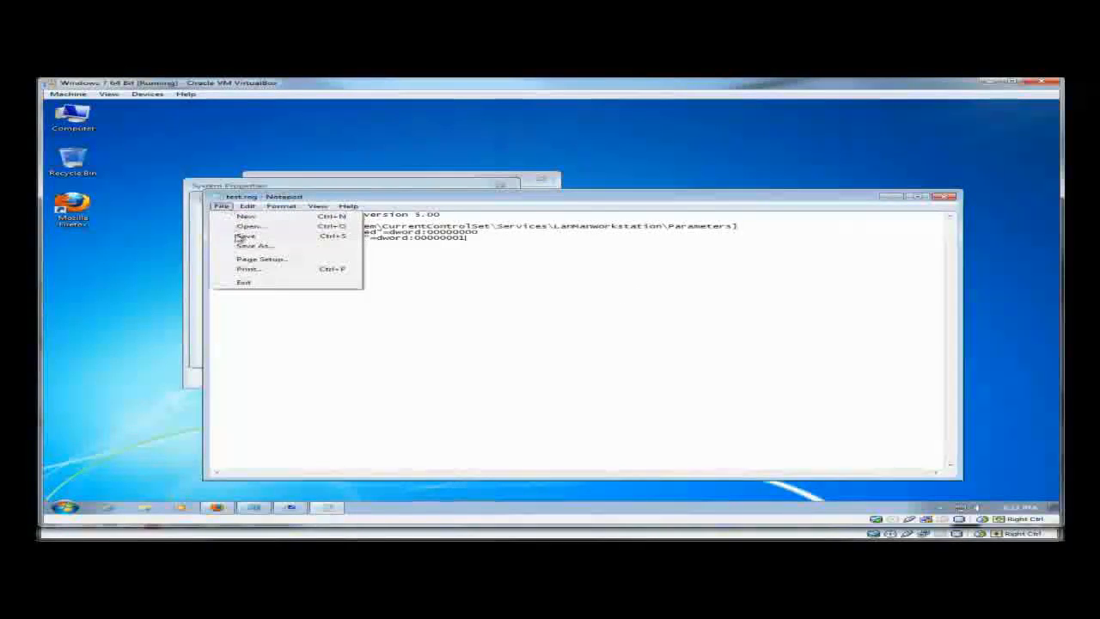
left_click(241, 237)
left_click(945, 197)
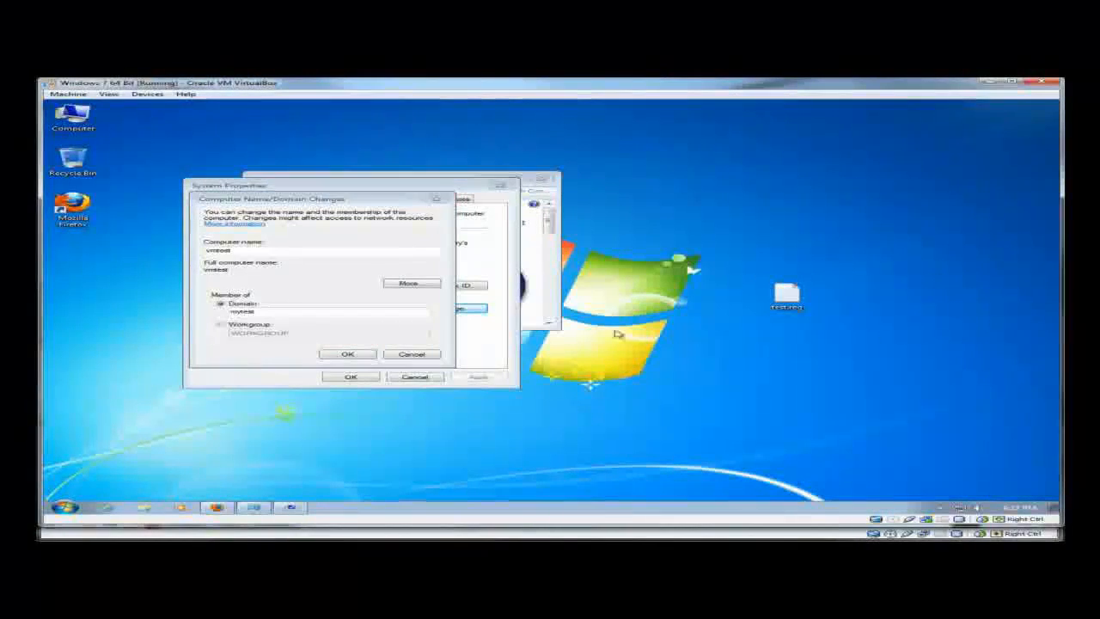
- Rename the desktop file so its name reads test.reg
right_click(789, 295)
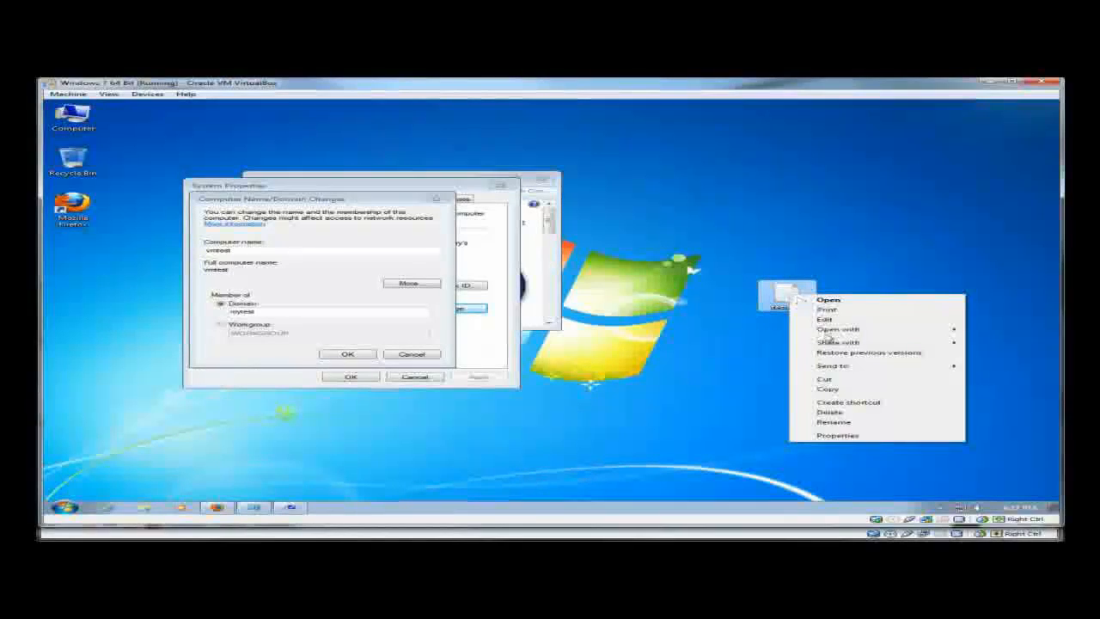
left_click(847, 423)
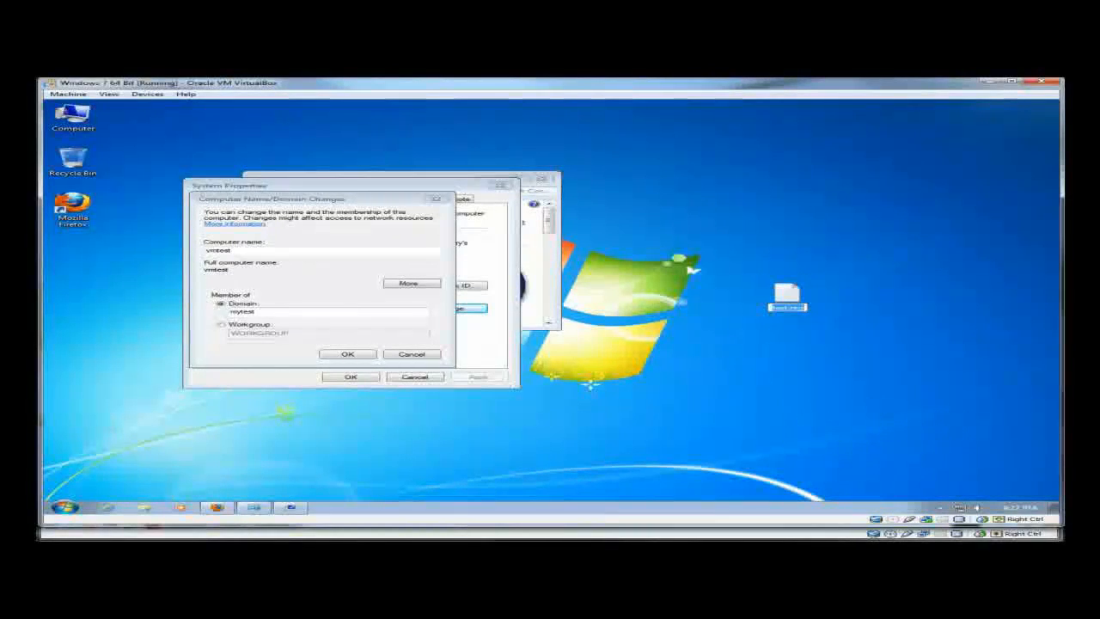
key("Return")
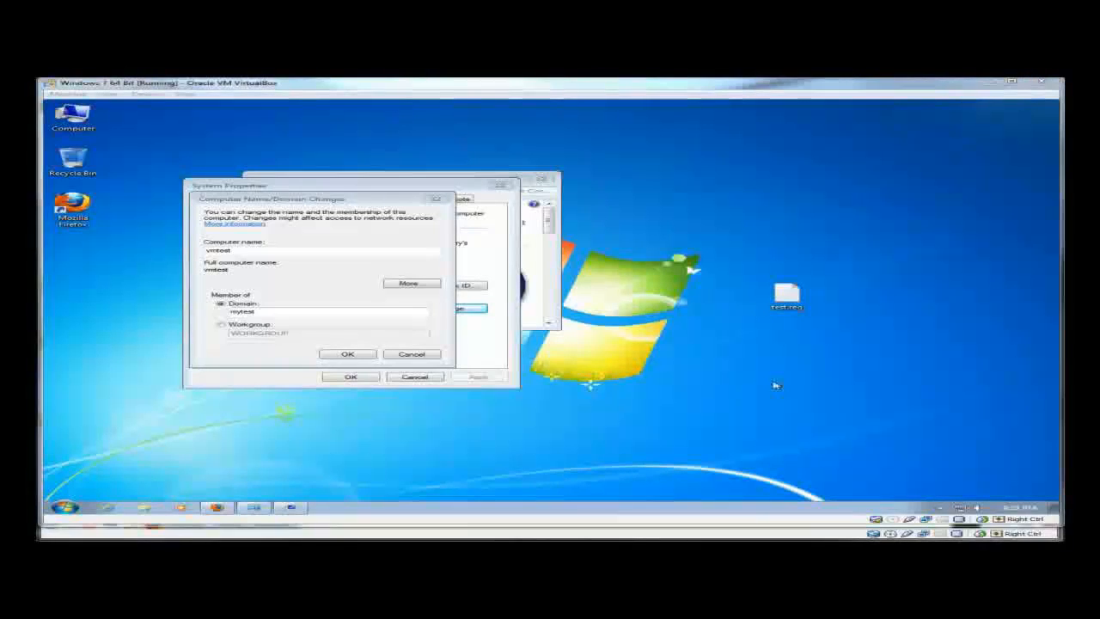
right_click(785, 286)
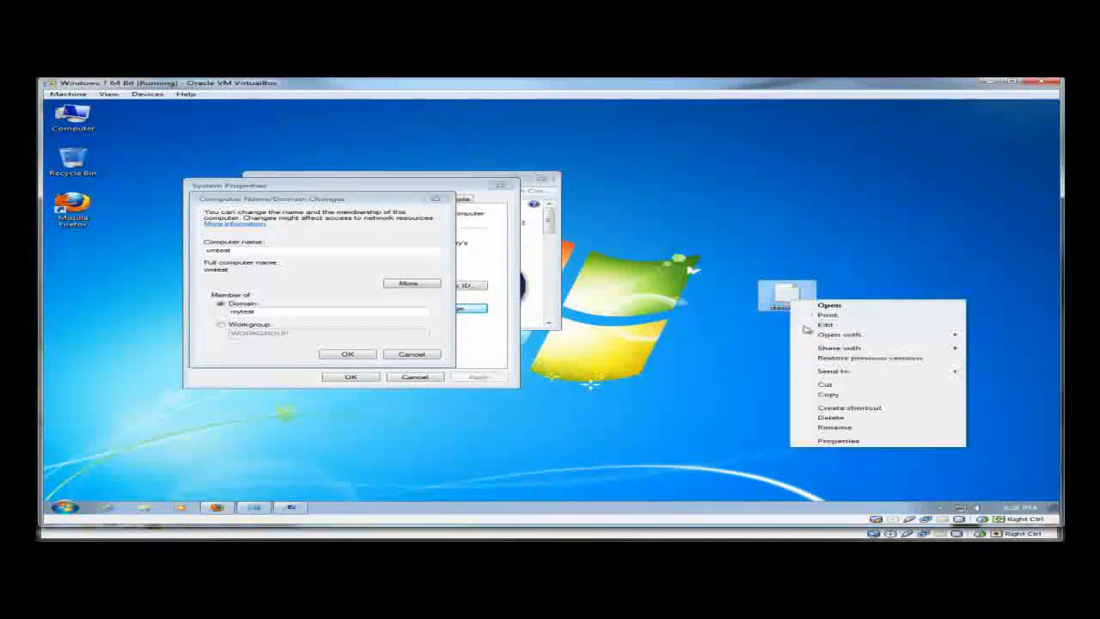
left_click(830, 427)
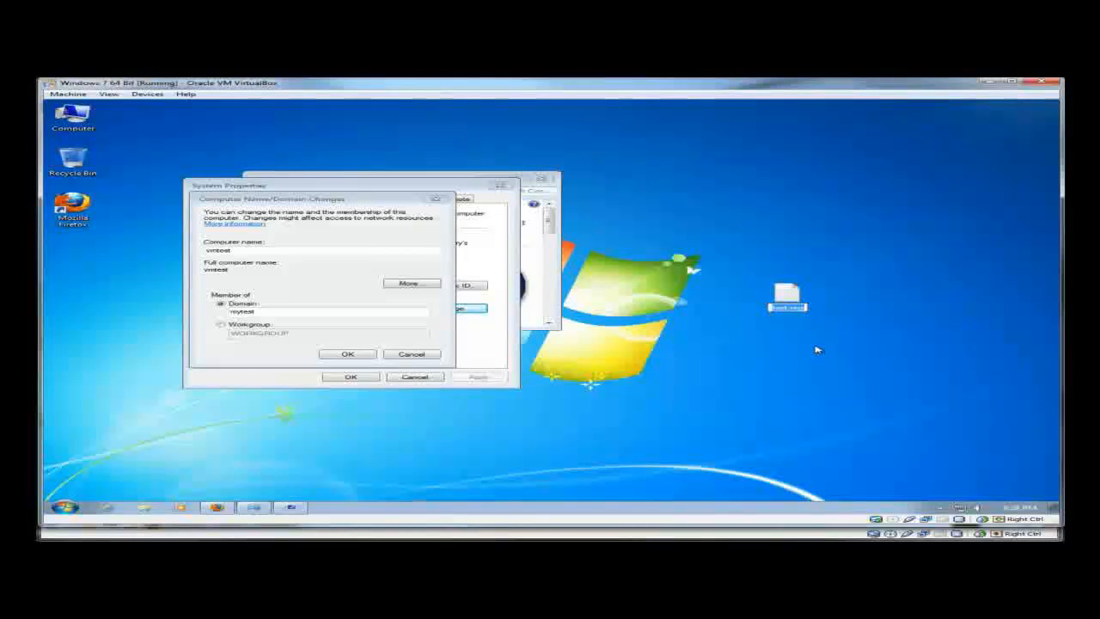
type("s")
key("Return")
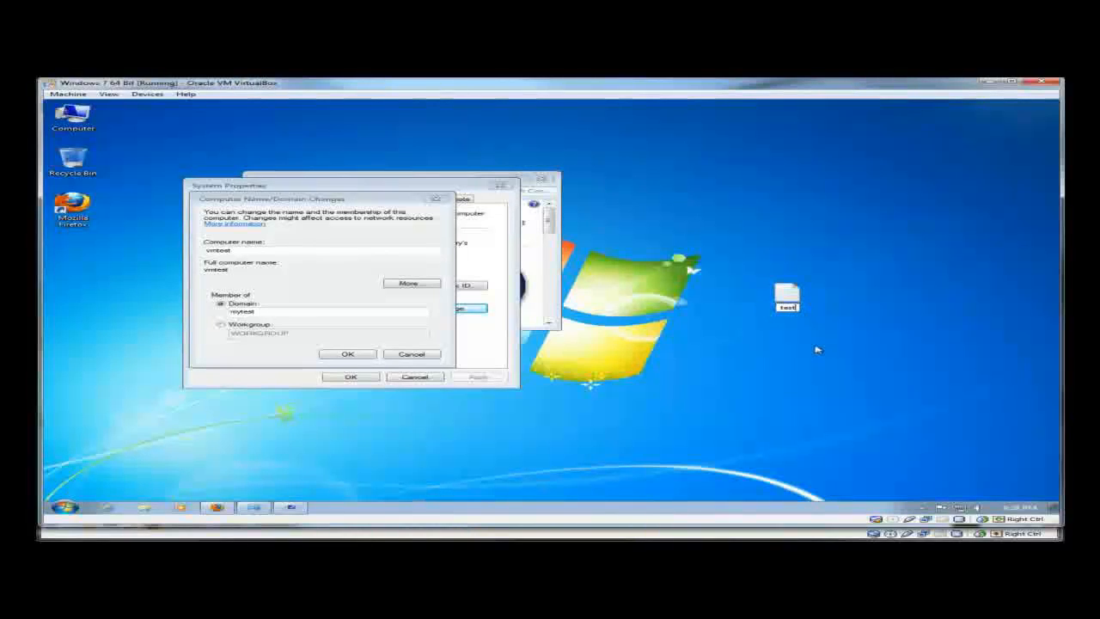
- Uncheck Hide extensions for known file types in Control Panel's Folder Options and apply it
left_click(62, 508)
left_click(292, 414)
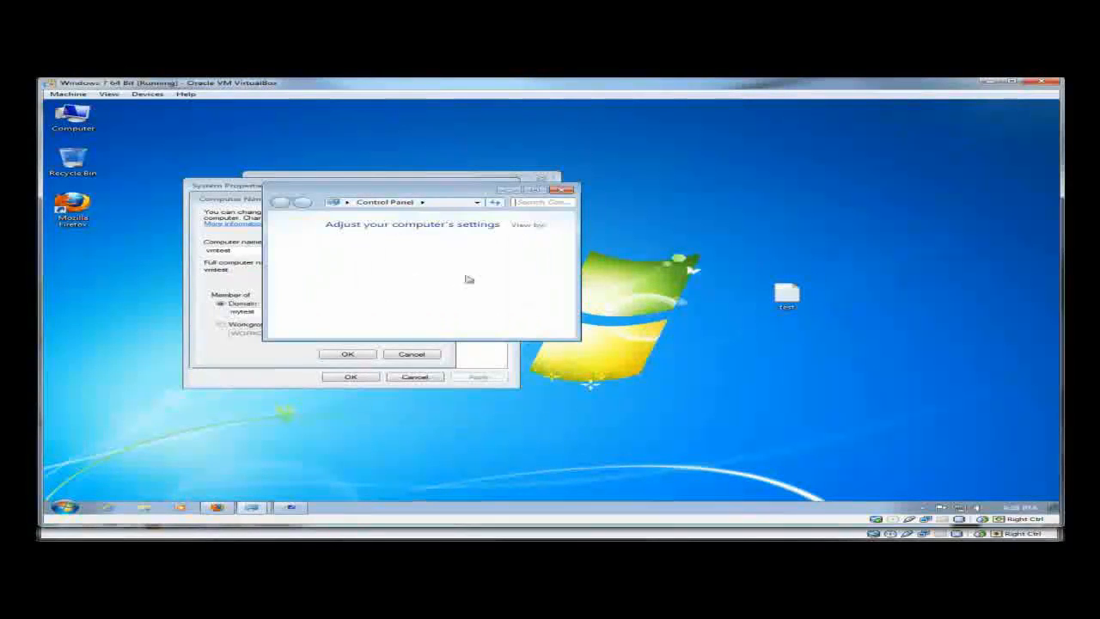
left_click(541, 191)
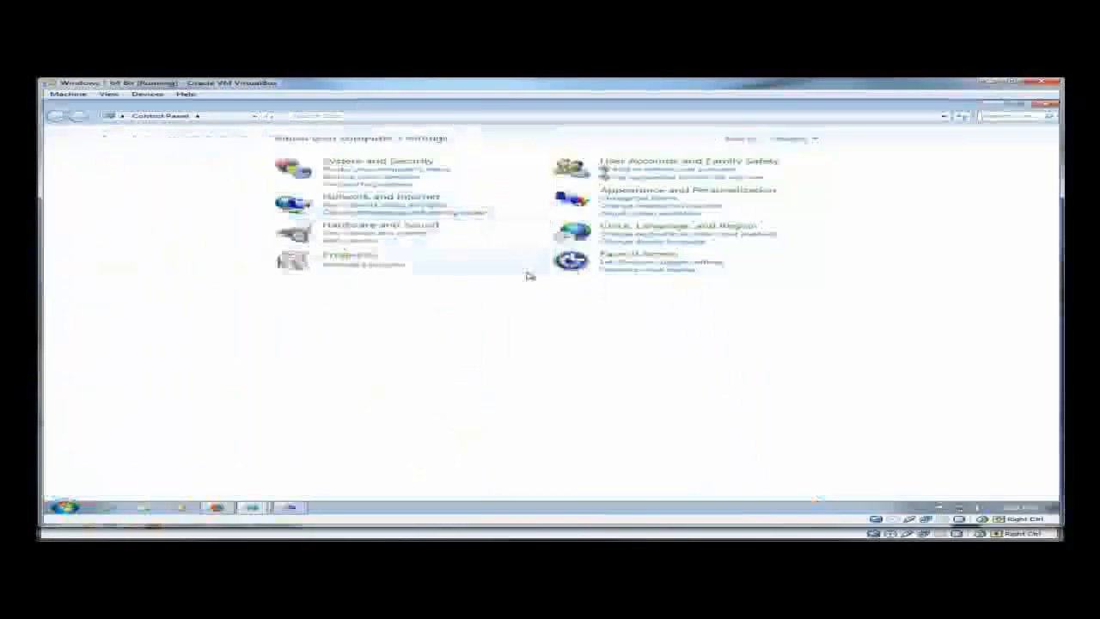
left_click(197, 116)
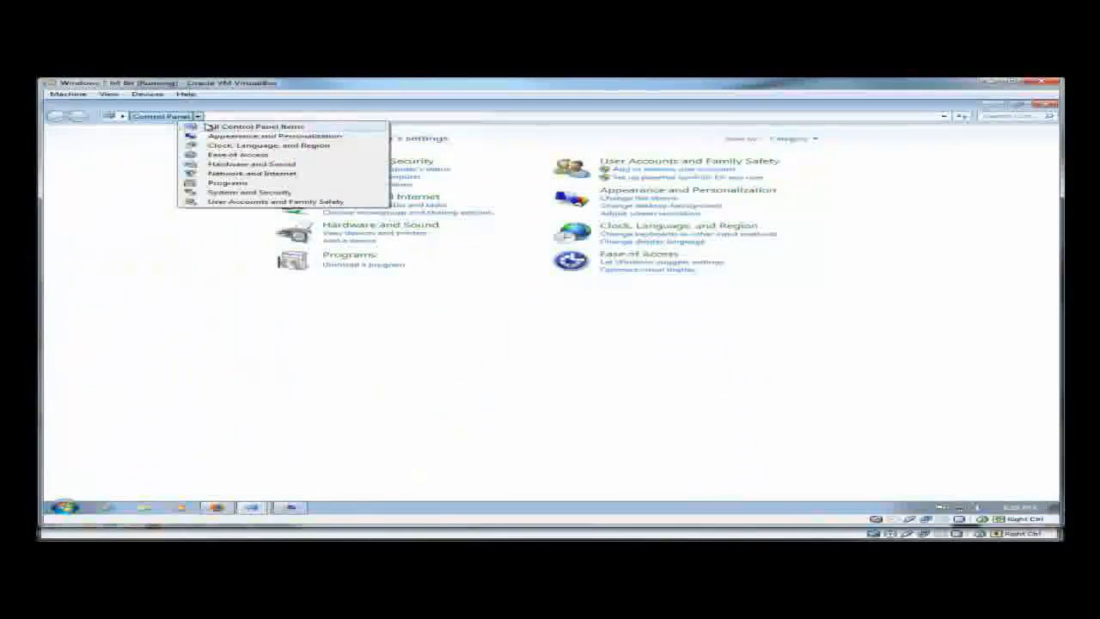
left_click(211, 125)
left_click(163, 239)
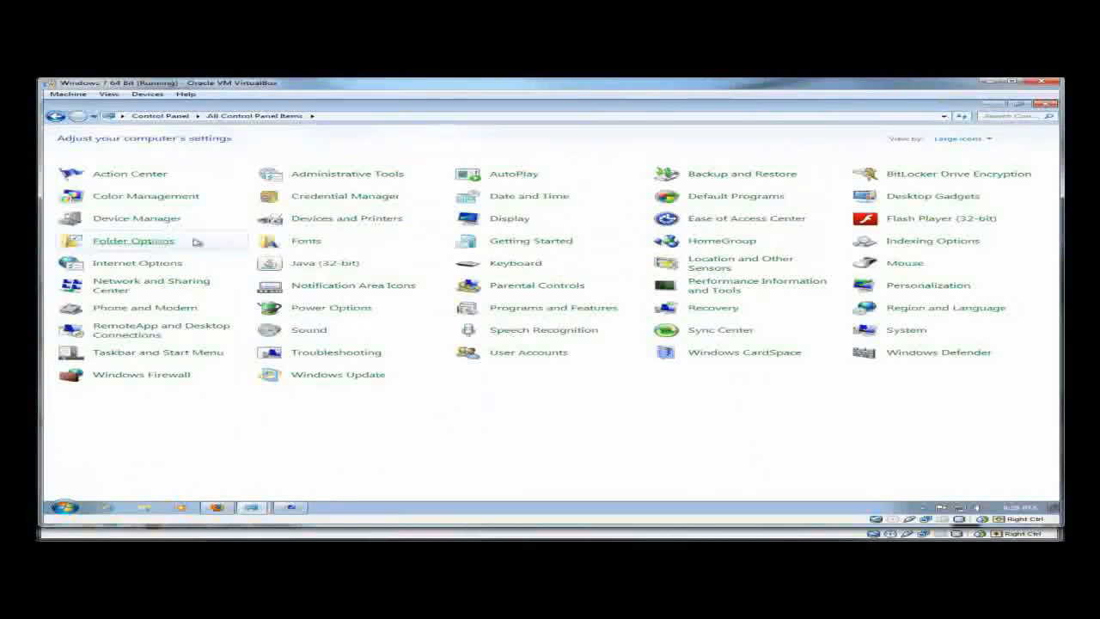
left_click(151, 144)
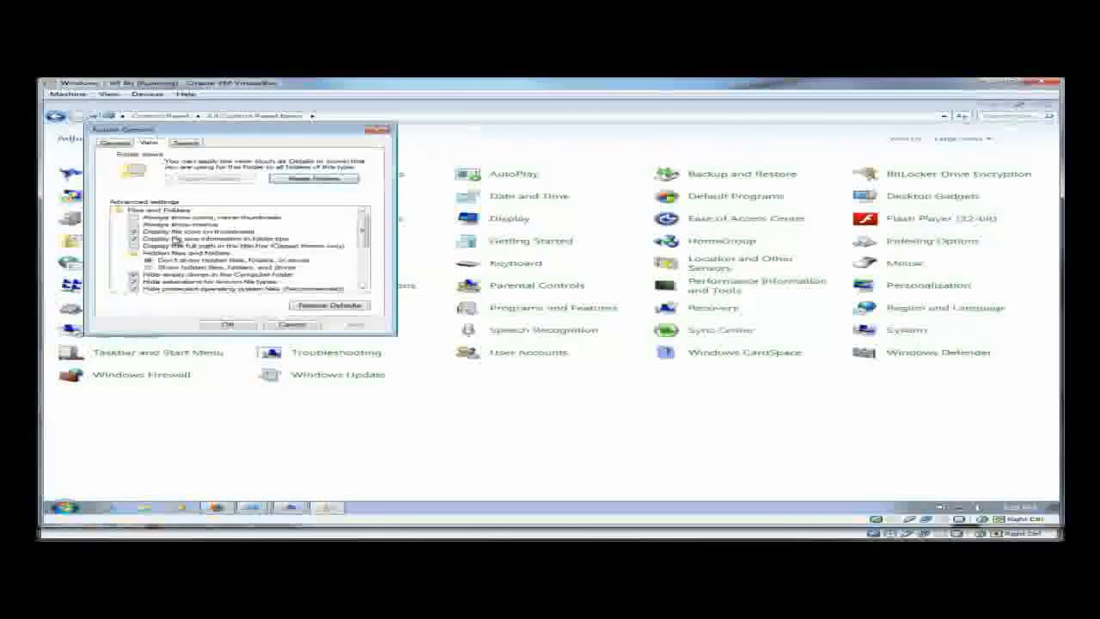
left_click(135, 282)
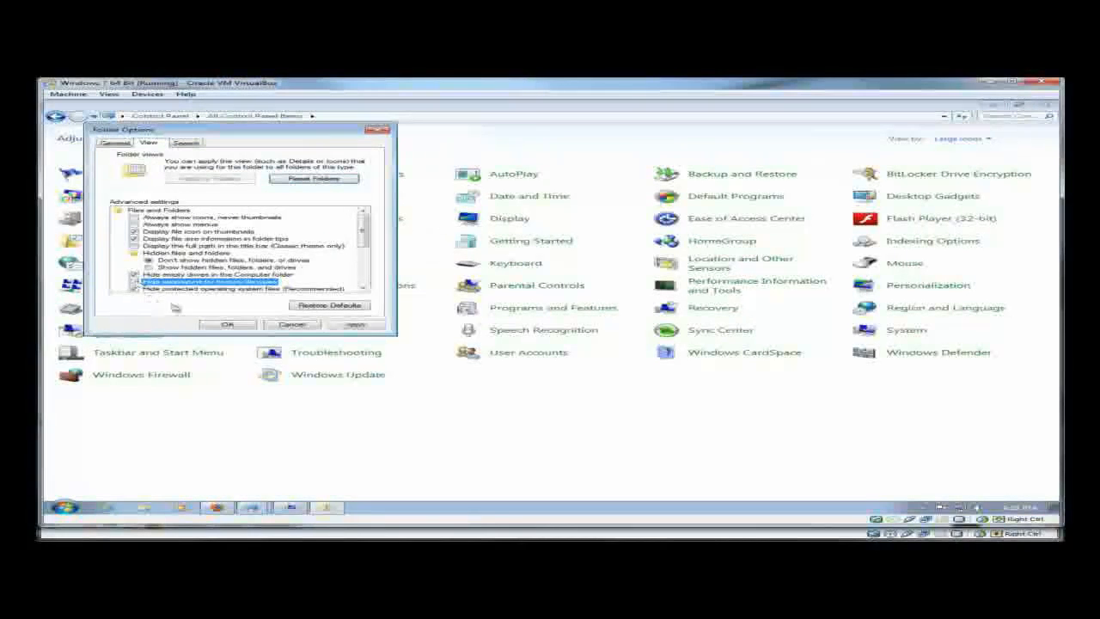
left_click(230, 324)
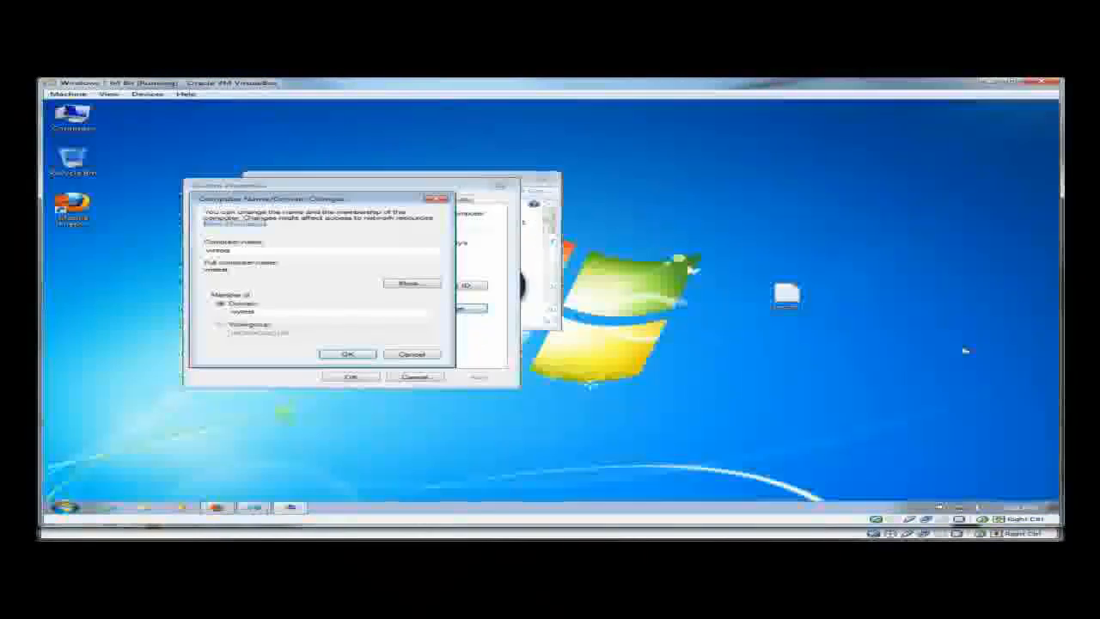
- Change the desktop text file's extension so it becomes test.reg, accepting the warning
right_click(783, 294)
left_click(828, 419)
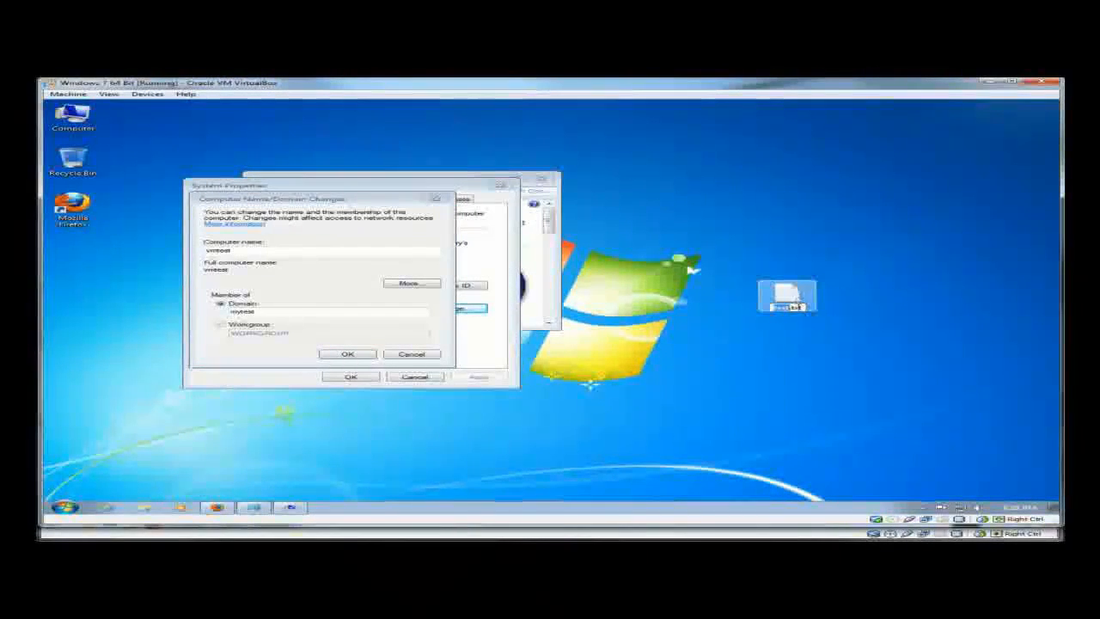
left_click(800, 307)
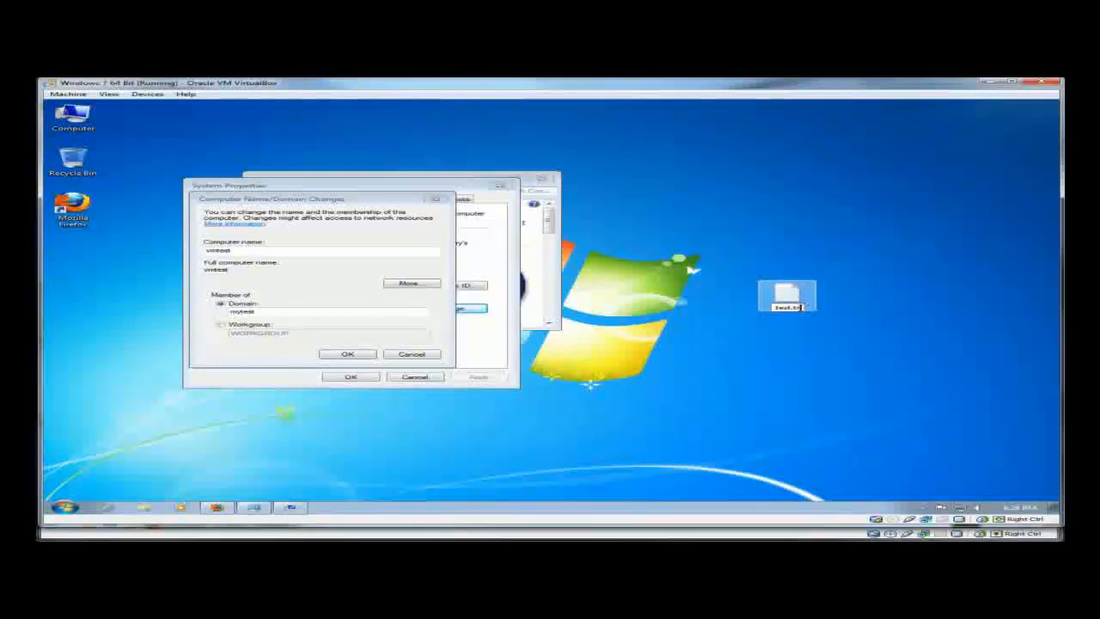
type("reg")
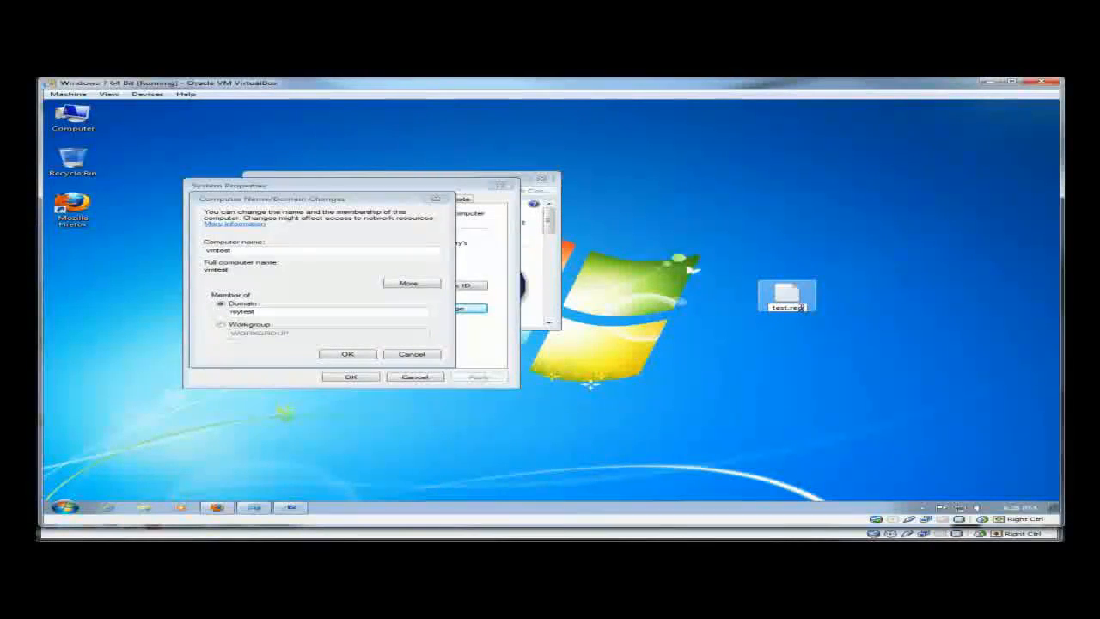
key("Return")
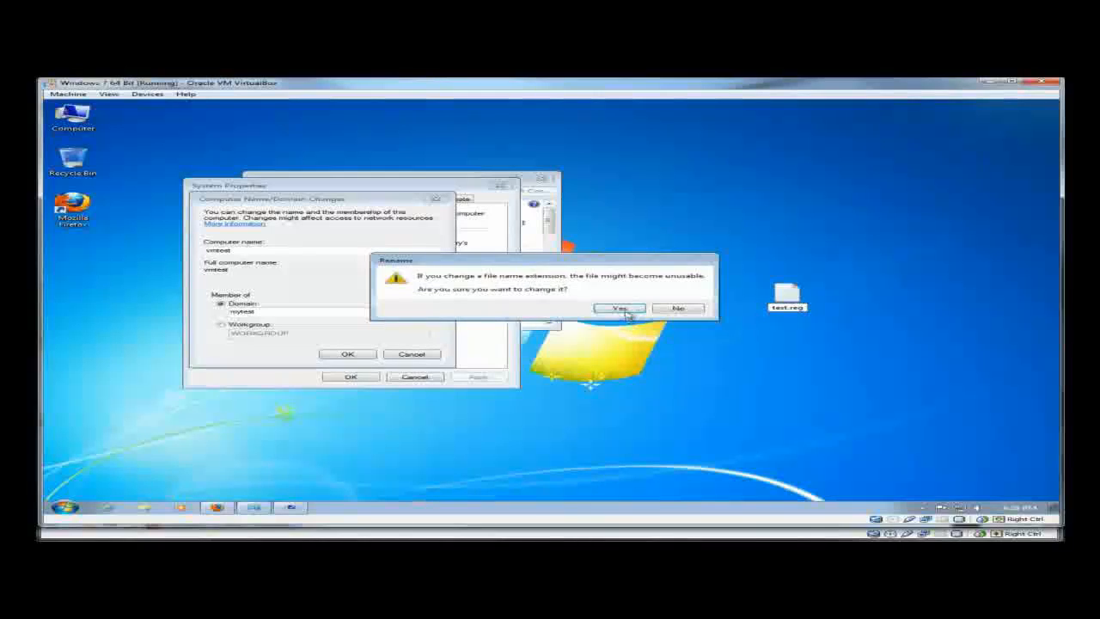
left_click(619, 309)
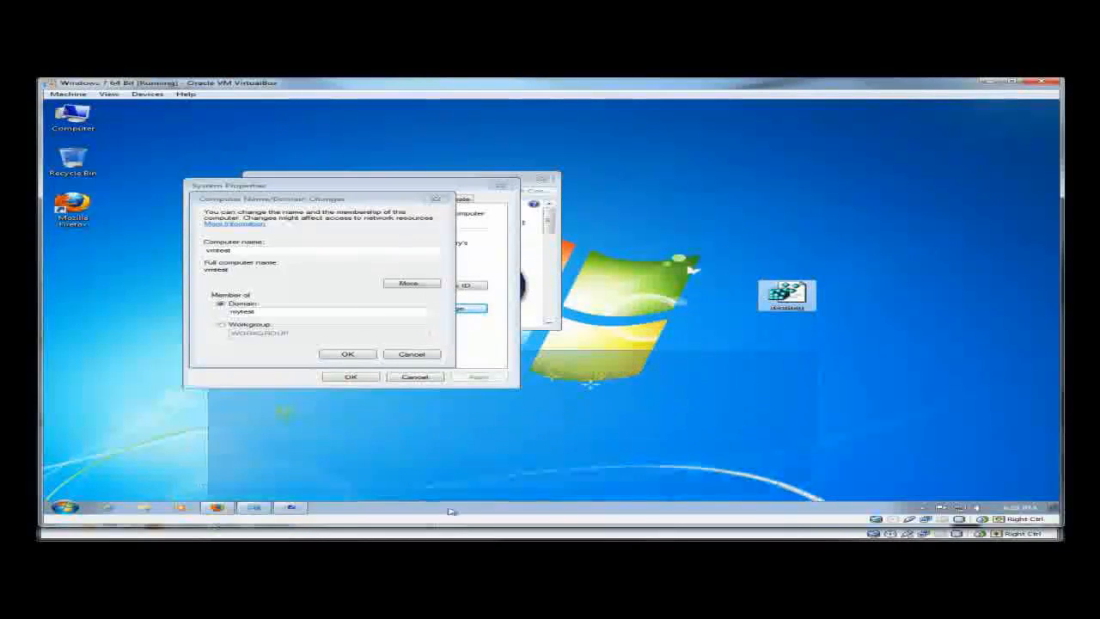
- Merge test.reg into the registry and dismiss the success message
left_click(218, 507)
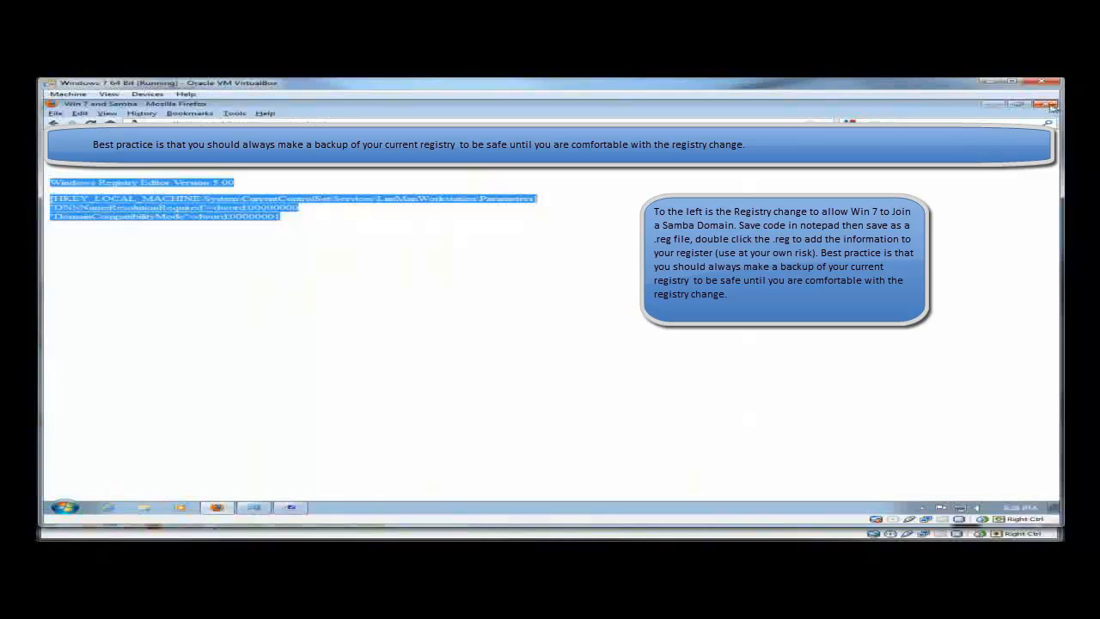
left_click(990, 104)
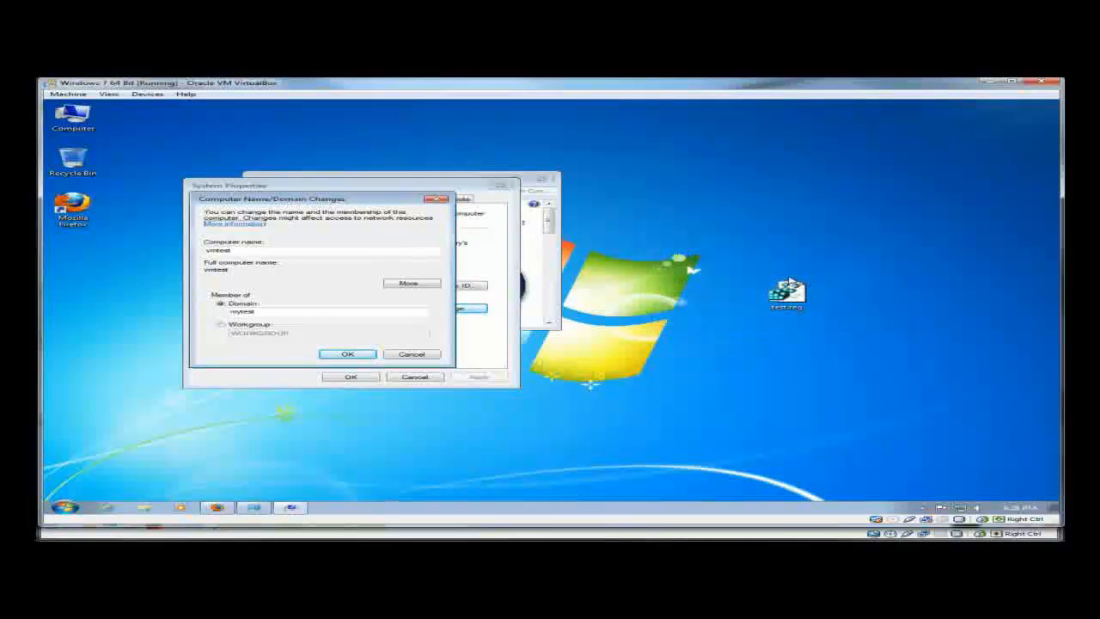
double_click(787, 291)
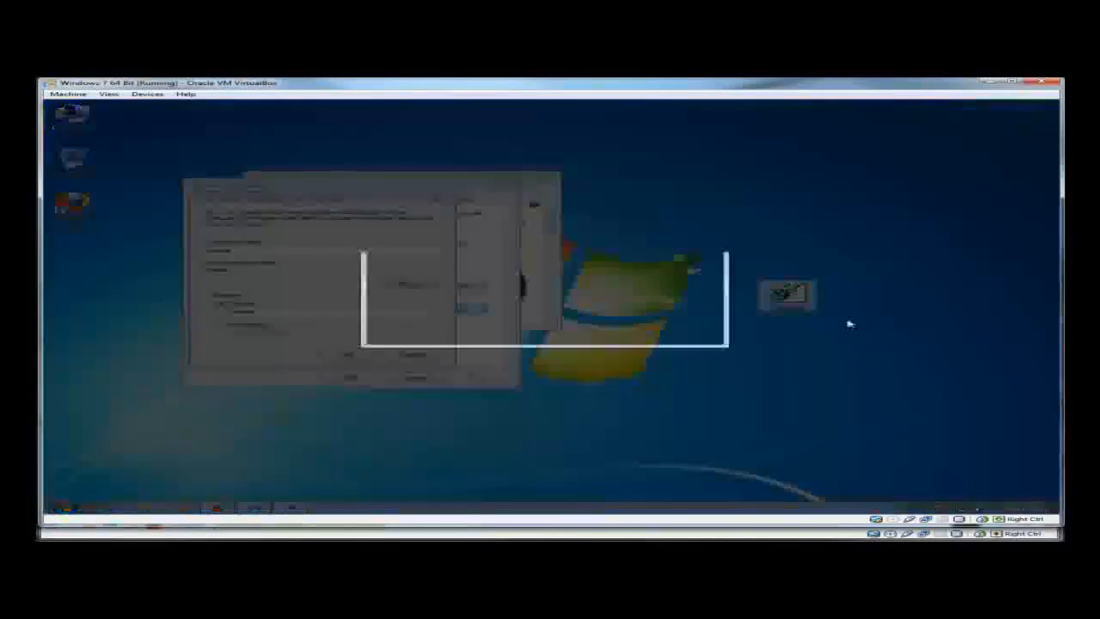
left_click(625, 315)
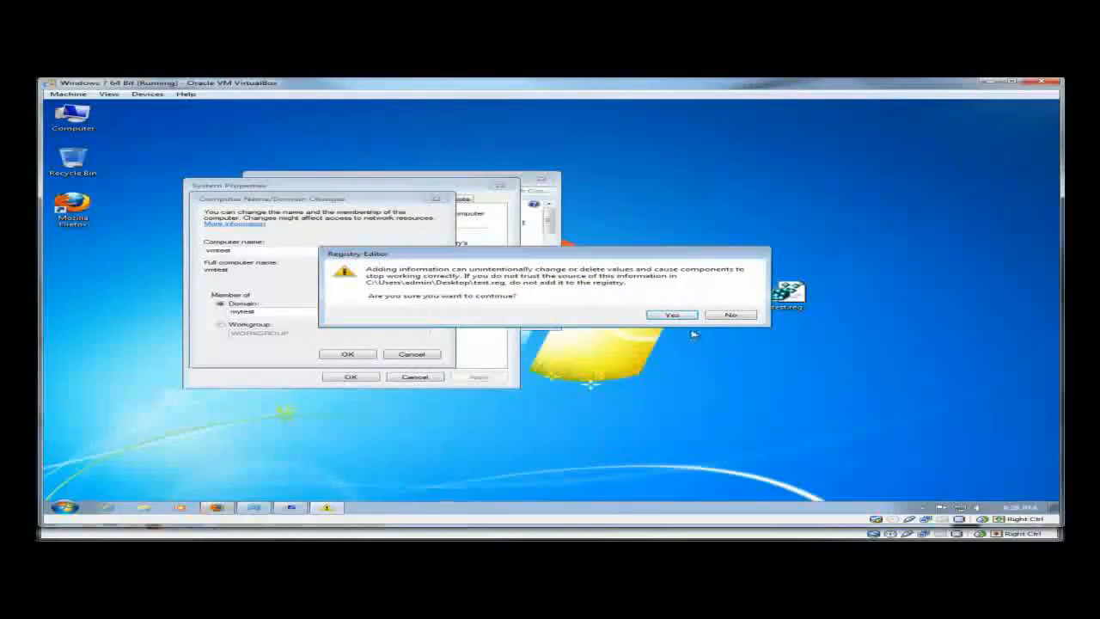
left_click(671, 316)
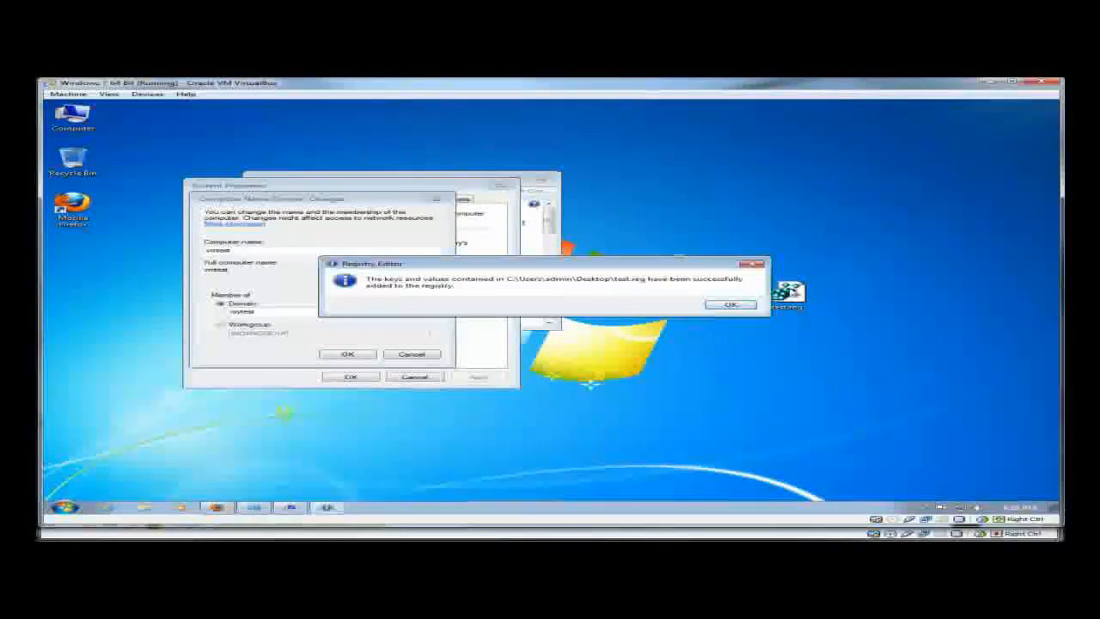
left_click(726, 305)
- Cancel the Domain Changes and System Properties dialogs and close the System window
left_click(217, 507)
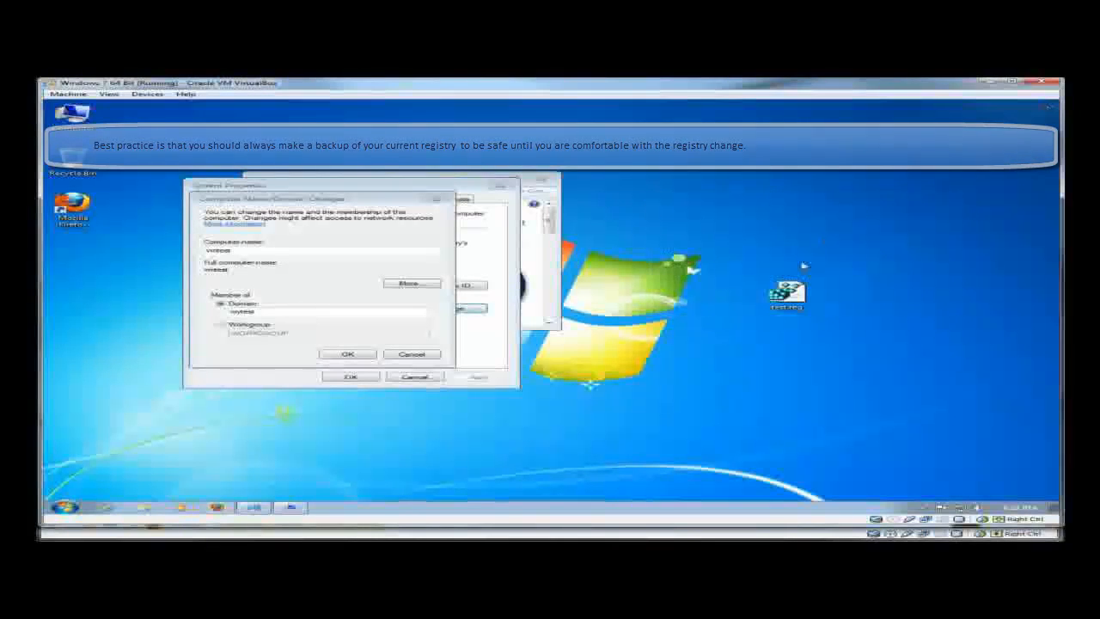
left_click(410, 354)
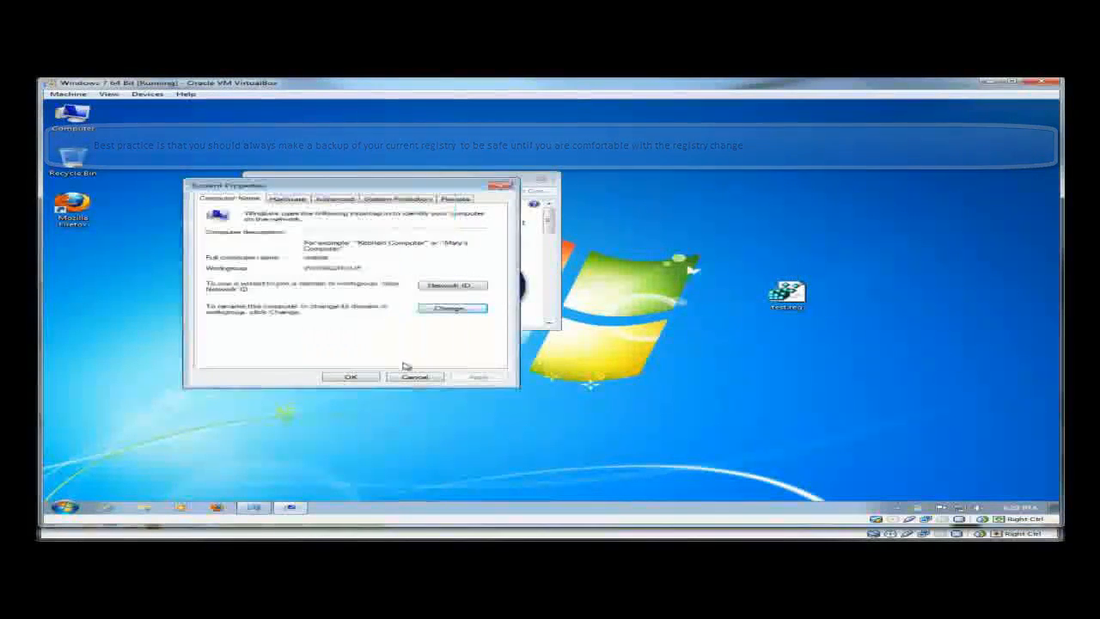
left_click(451, 308)
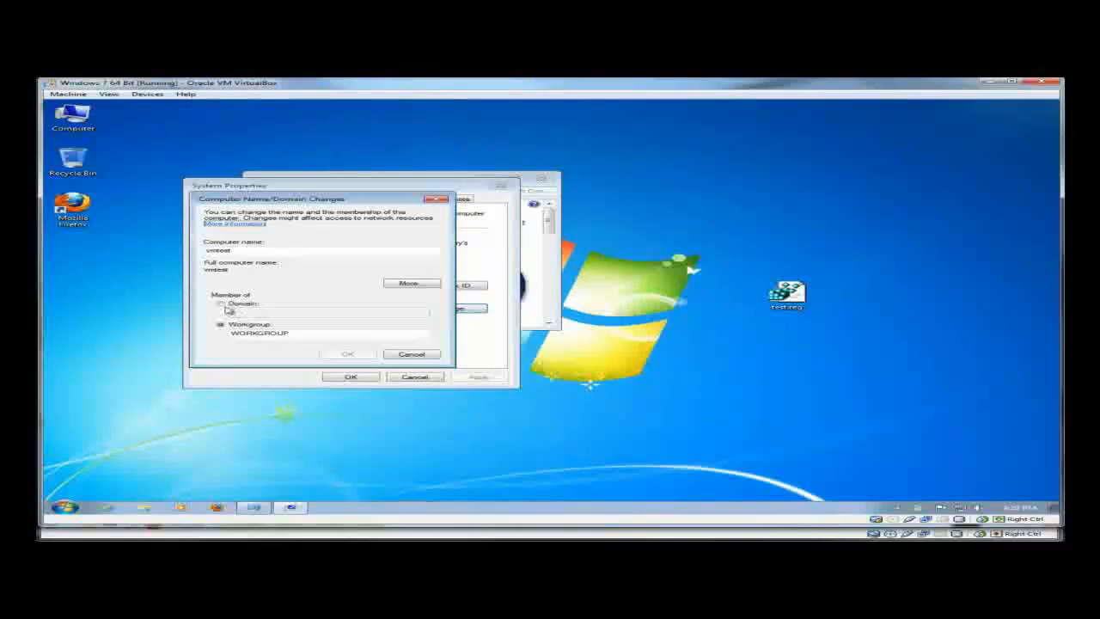
left_click(410, 354)
left_click(415, 376)
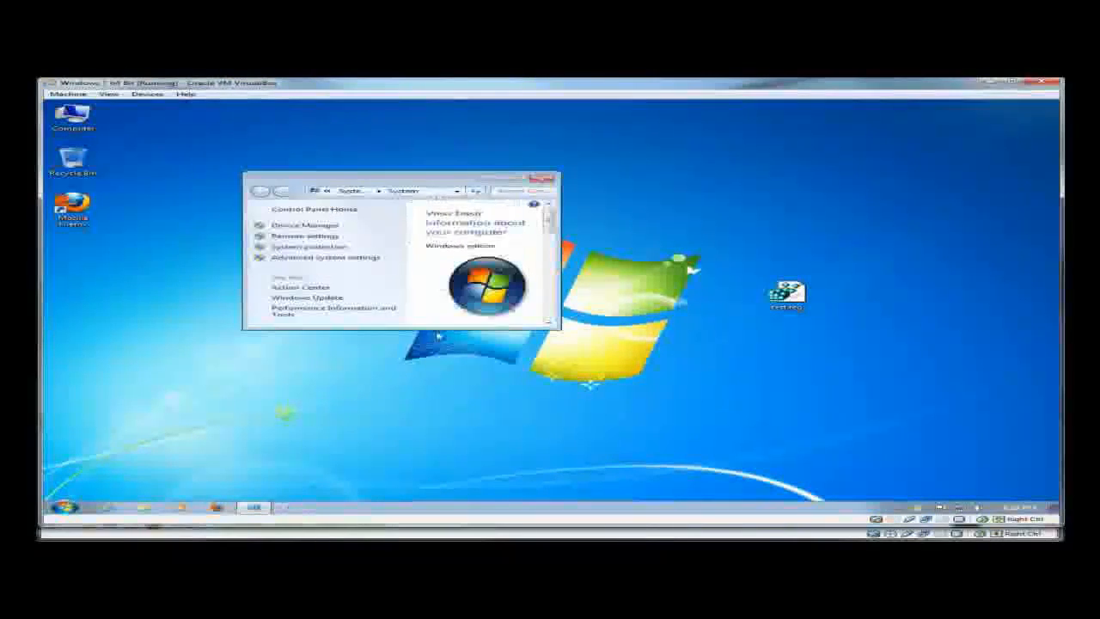
left_click(540, 180)
- Request joining the mytest domain from Computer's advanced system settings
right_click(82, 123)
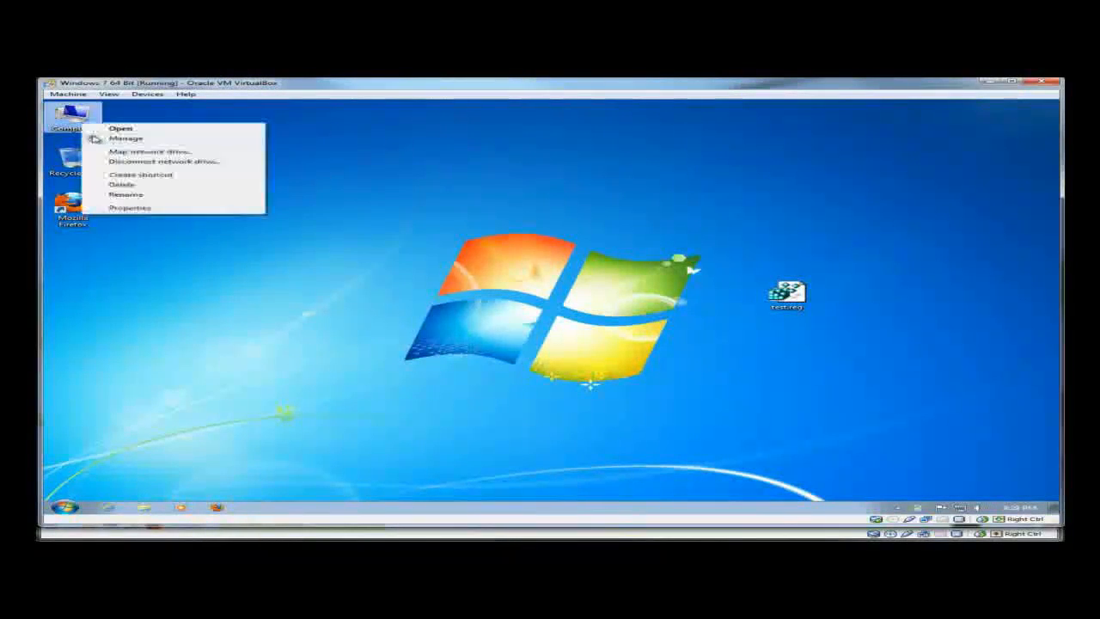
left_click(128, 208)
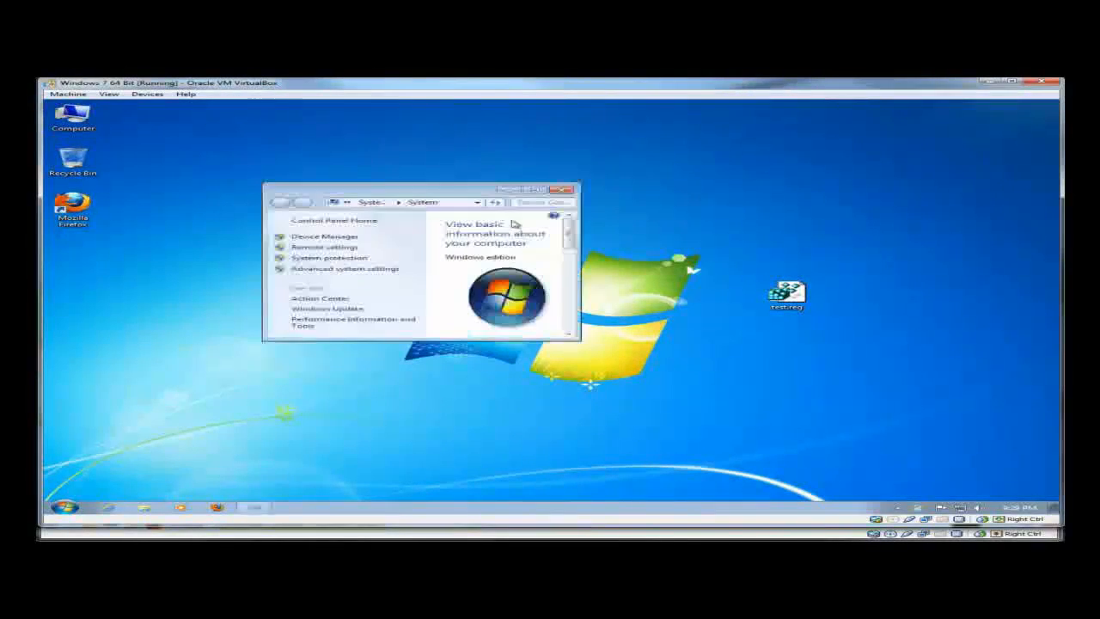
left_click(368, 270)
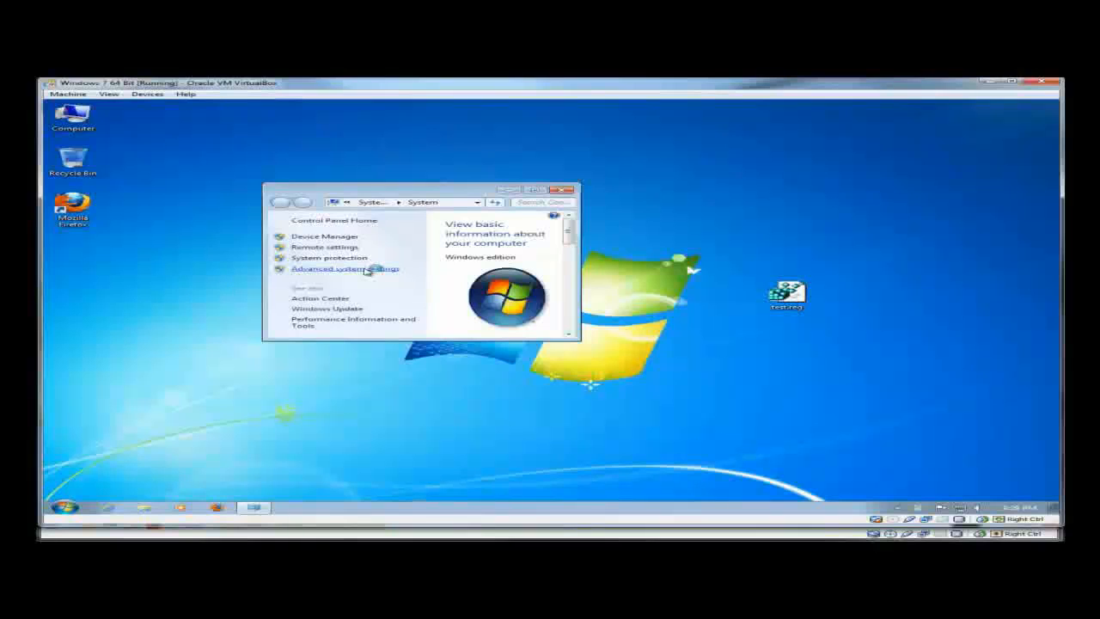
left_click(172, 155)
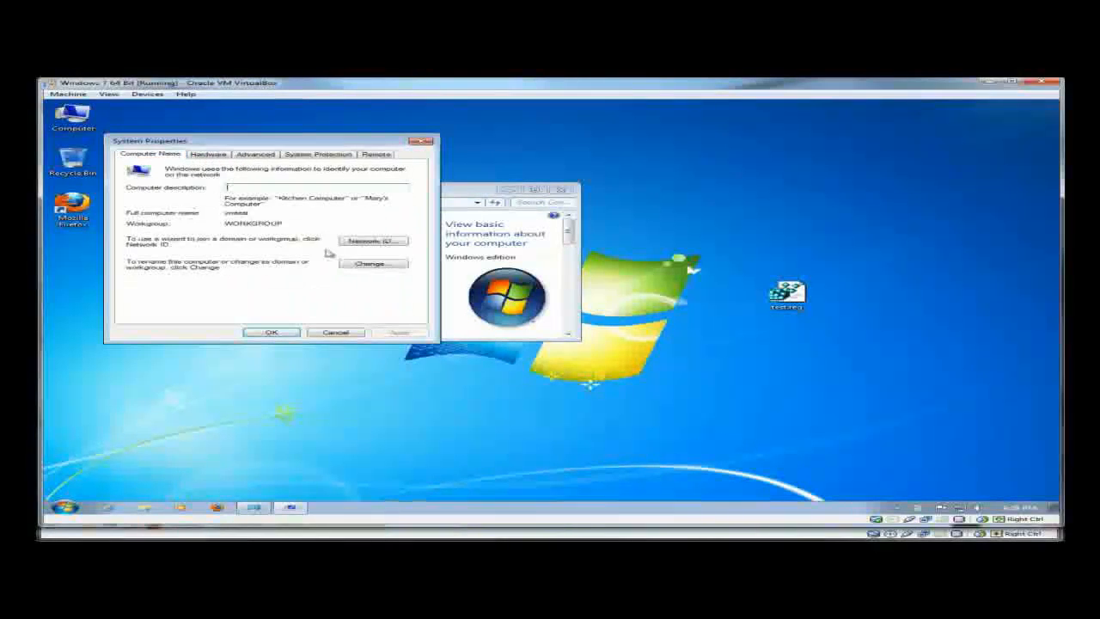
left_click(373, 263)
left_click(141, 259)
left_click(159, 265)
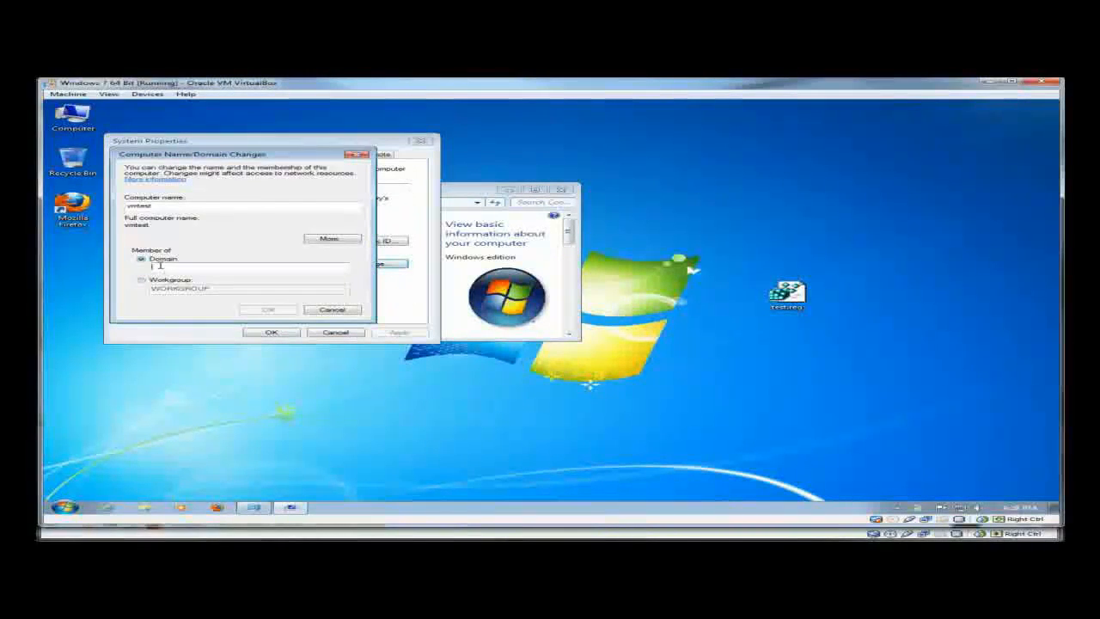
type("my")
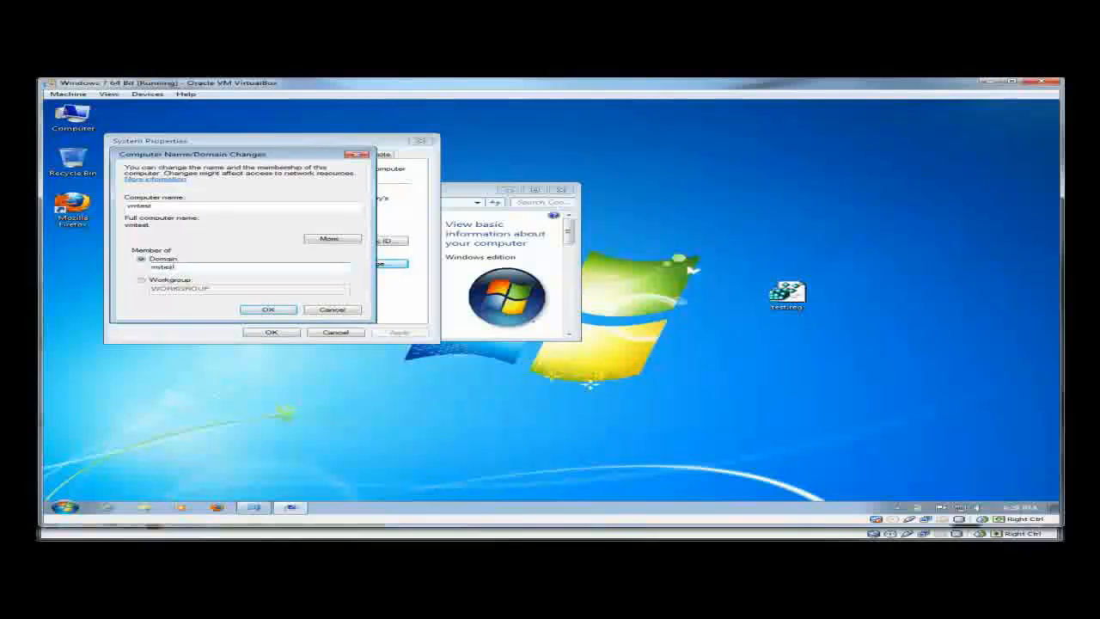
type("test")
key("Return")
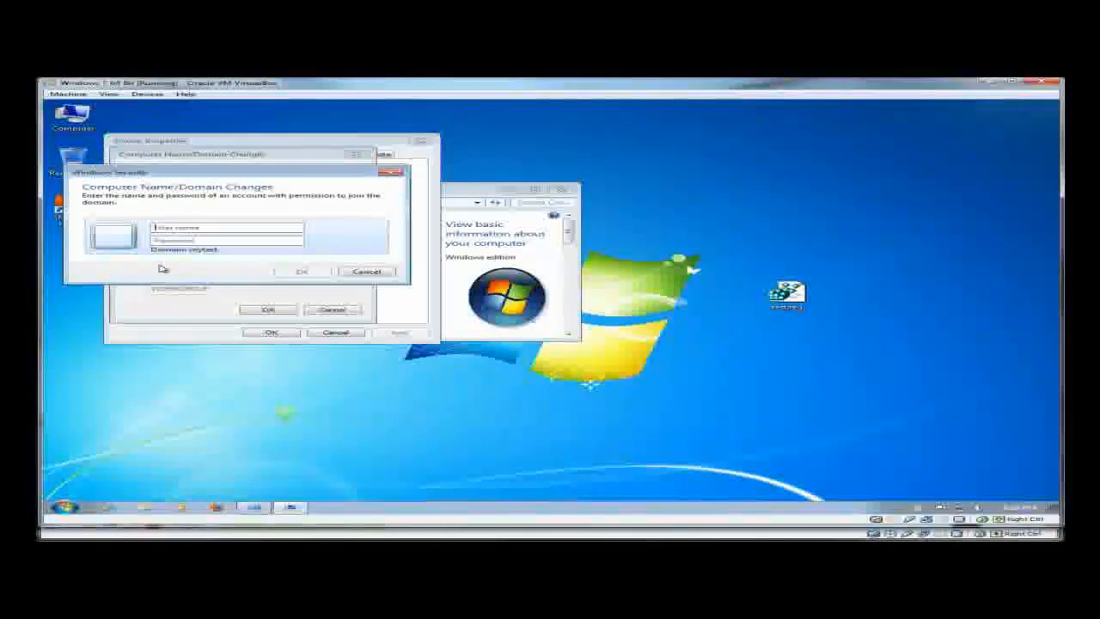
- Enter the domain administrator's user name and password to complete the join
type("donald")
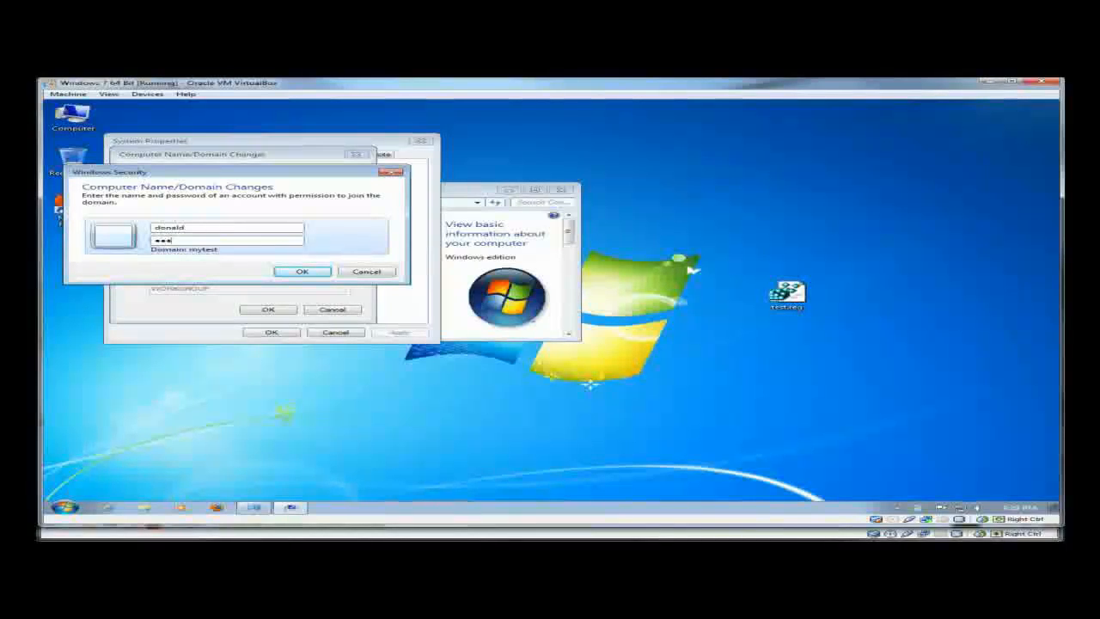
type("rd")
key("BackSpace")
key("BackSpace")
key("BackSpace")
key("BackSpace")
key("BackSpace")
key("BackSpace")
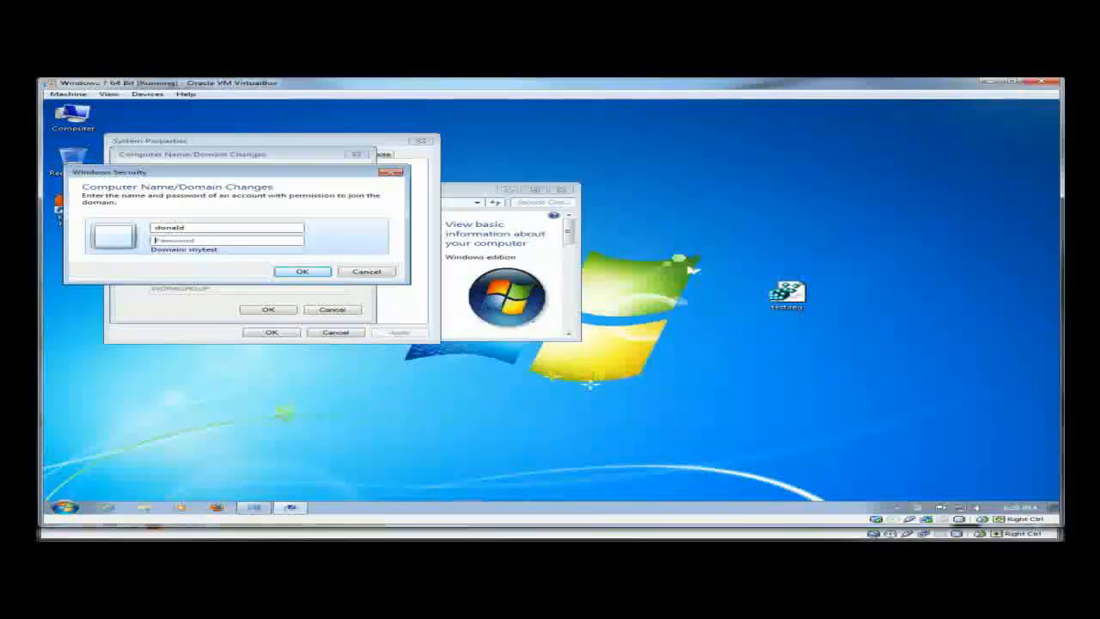
type("******")
left_click(301, 272)
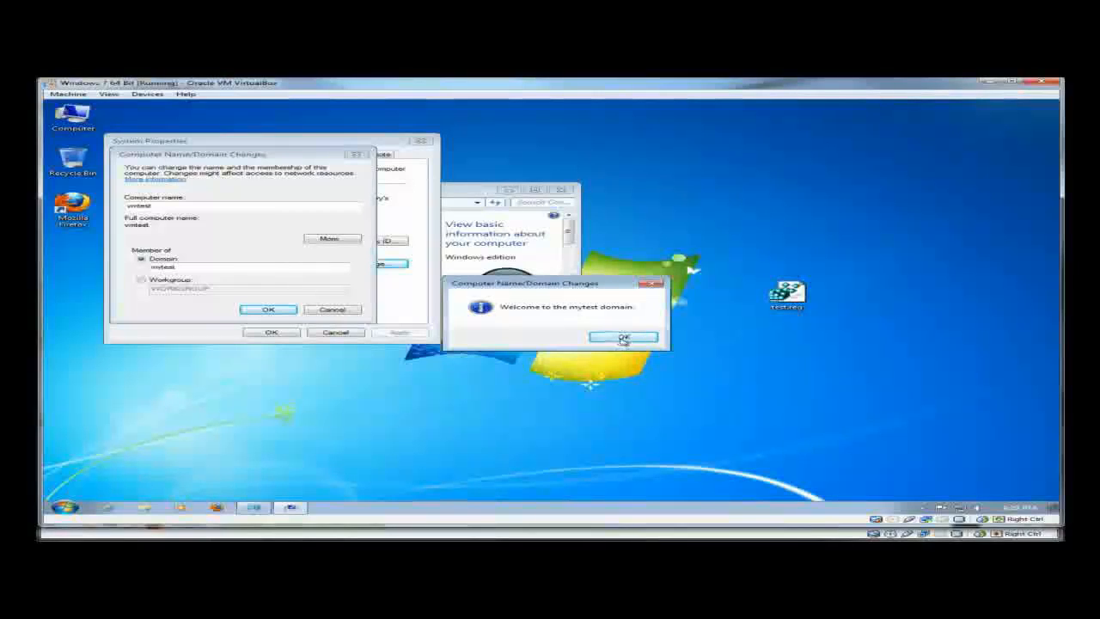
- Acknowledge the welcome and restart notices, delete test.reg, and restart Windows 7 now
left_click(624, 337)
left_click(648, 318)
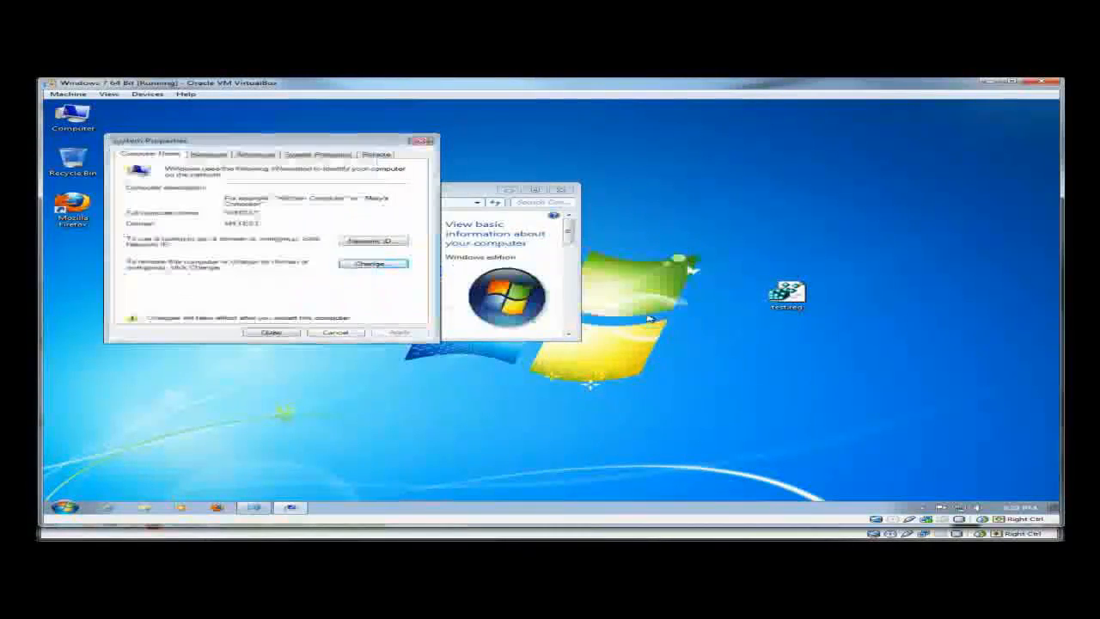
right_click(786, 296)
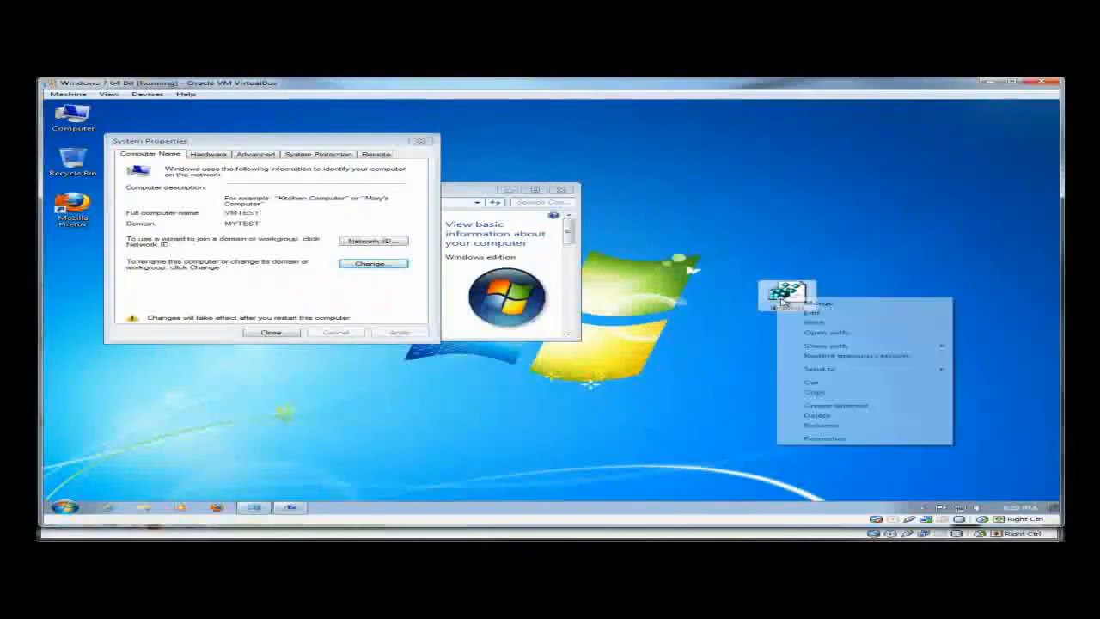
left_click(812, 415)
left_click(615, 341)
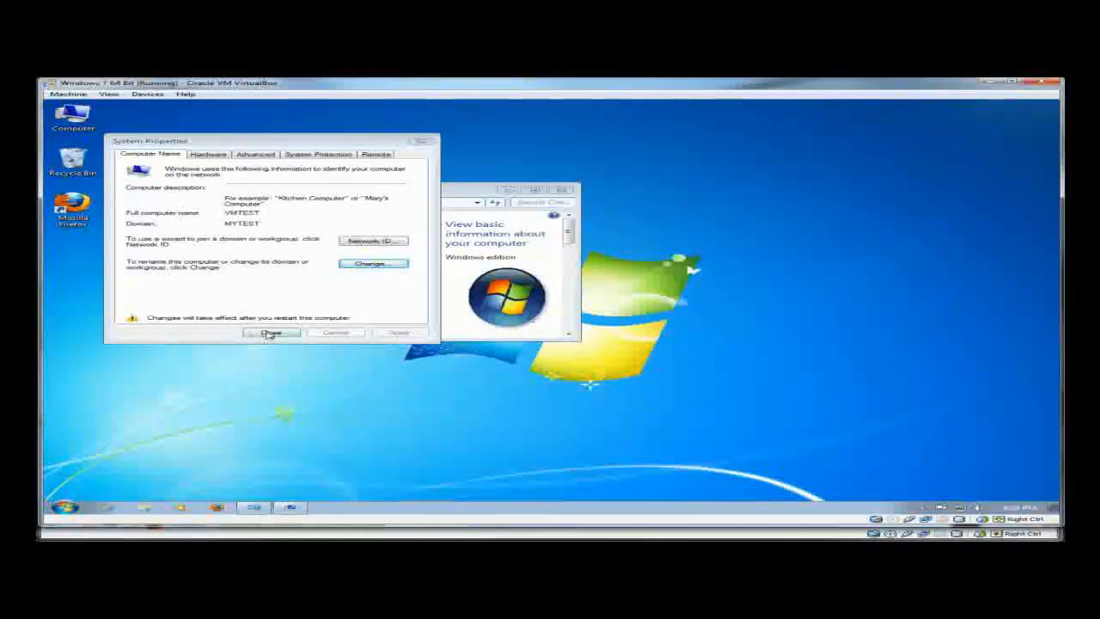
left_click(270, 332)
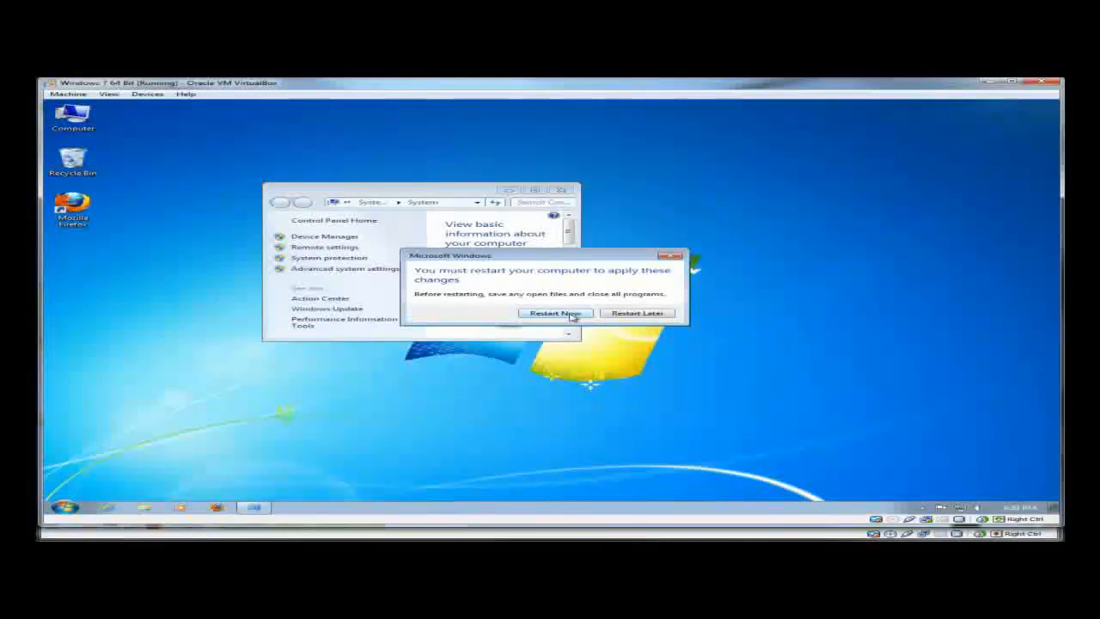
left_click(554, 312)
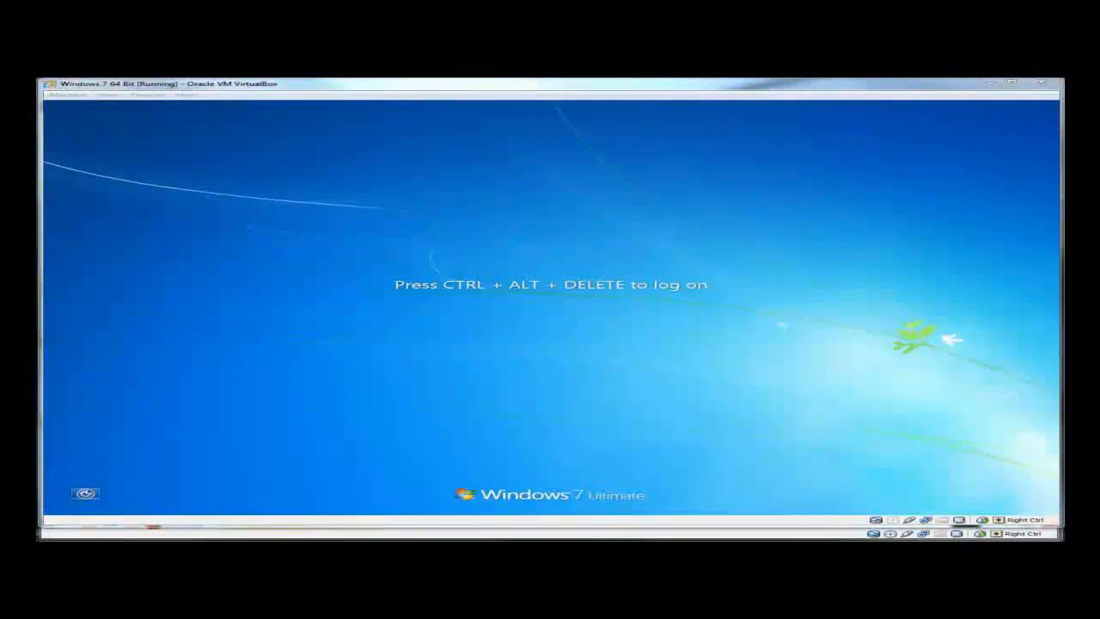
- Send Ctrl-Alt-Del to the VM and log on as Other User with a MYTEST domain account
left_click(545, 247)
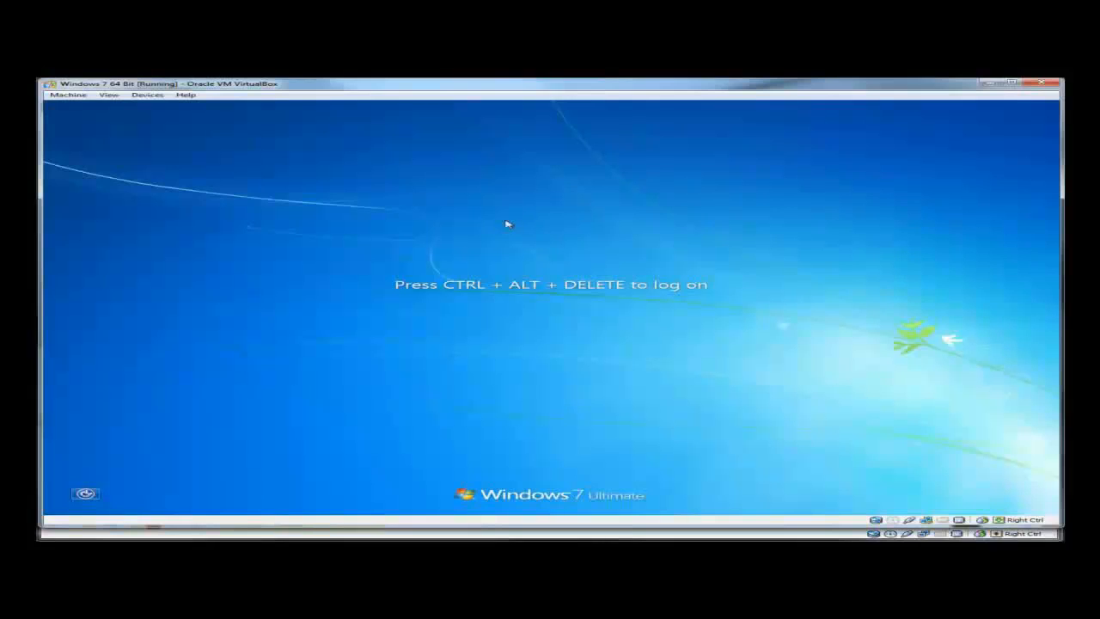
left_click(69, 95)
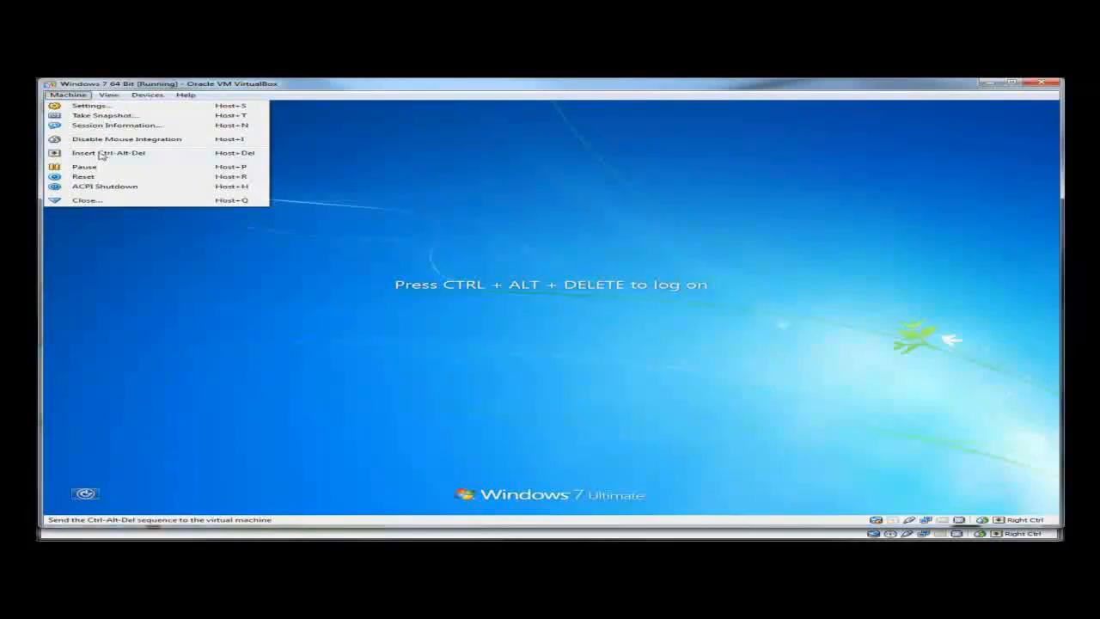
left_click(98, 155)
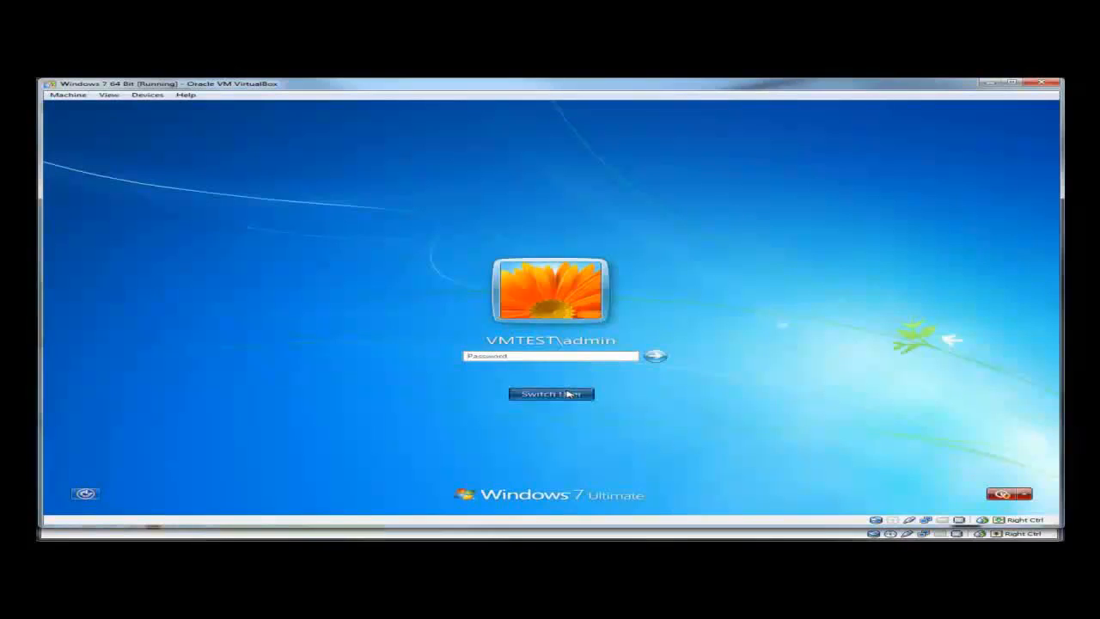
left_click(572, 393)
left_click(624, 337)
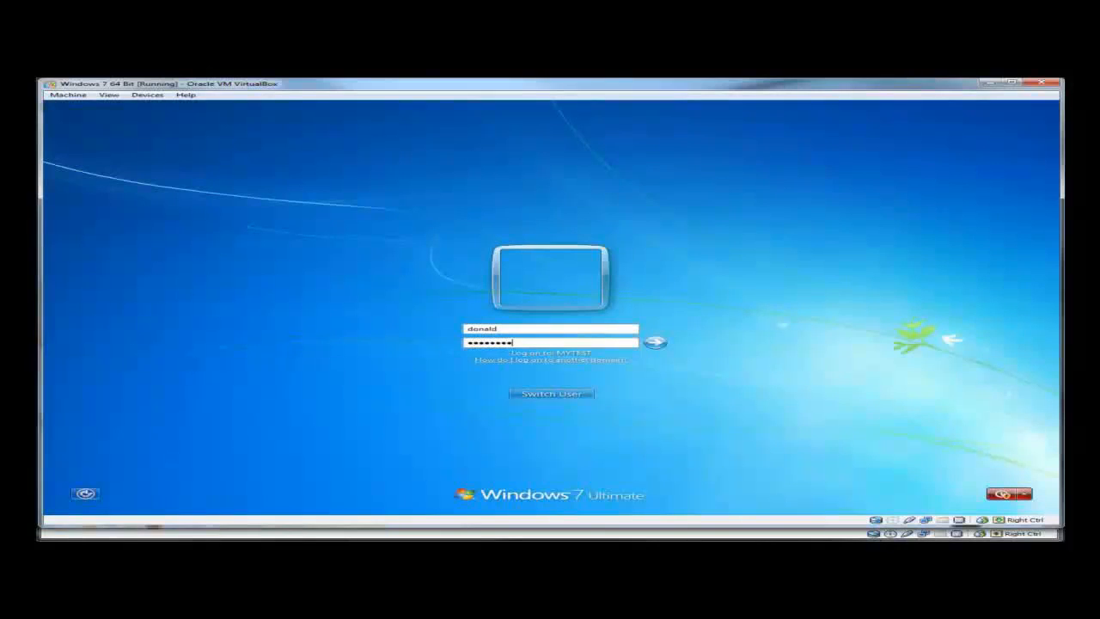
left_click(655, 343)
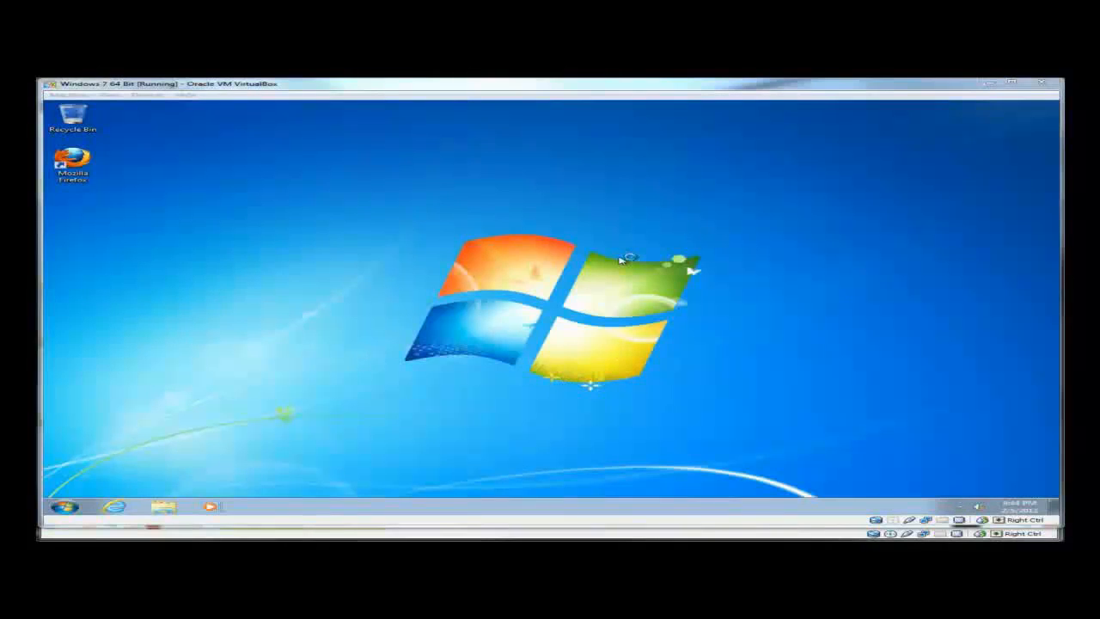
- Open the network home drive H: from the Computer window
left_click(66, 506)
left_click(290, 402)
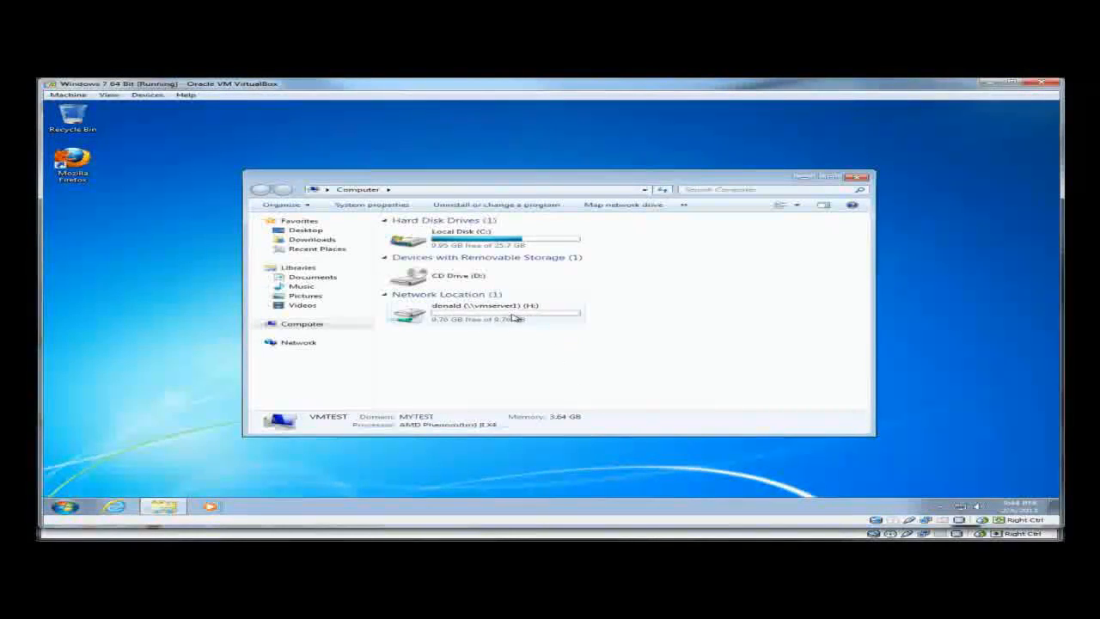
double_click(514, 318)
- Create a new text document named test on H:, then close the drive's window
right_click(548, 306)
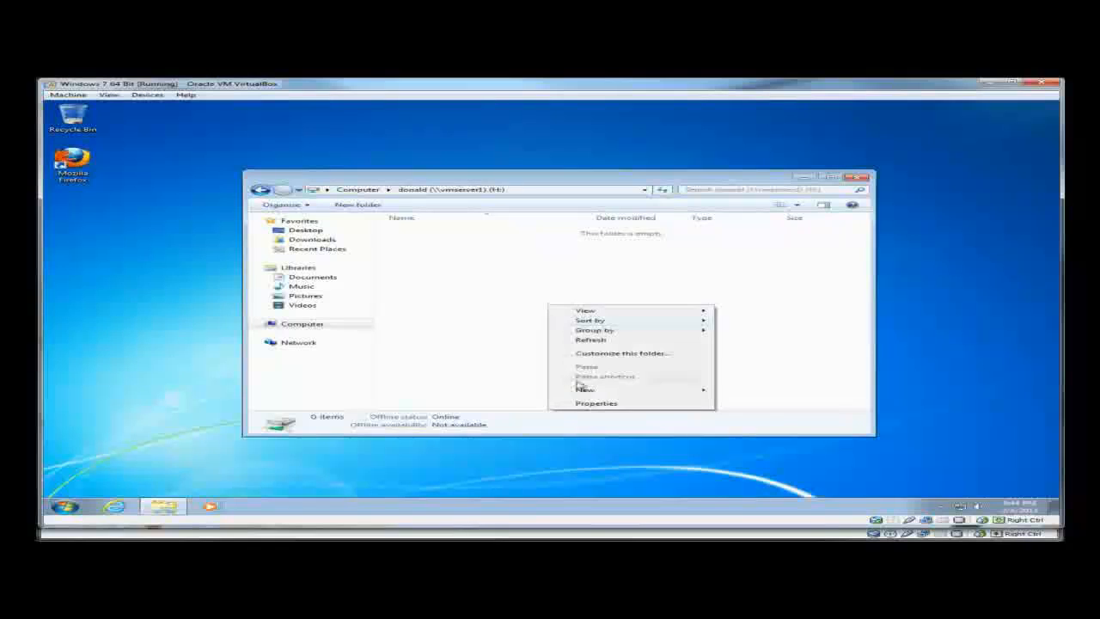
mouse_move(593, 393)
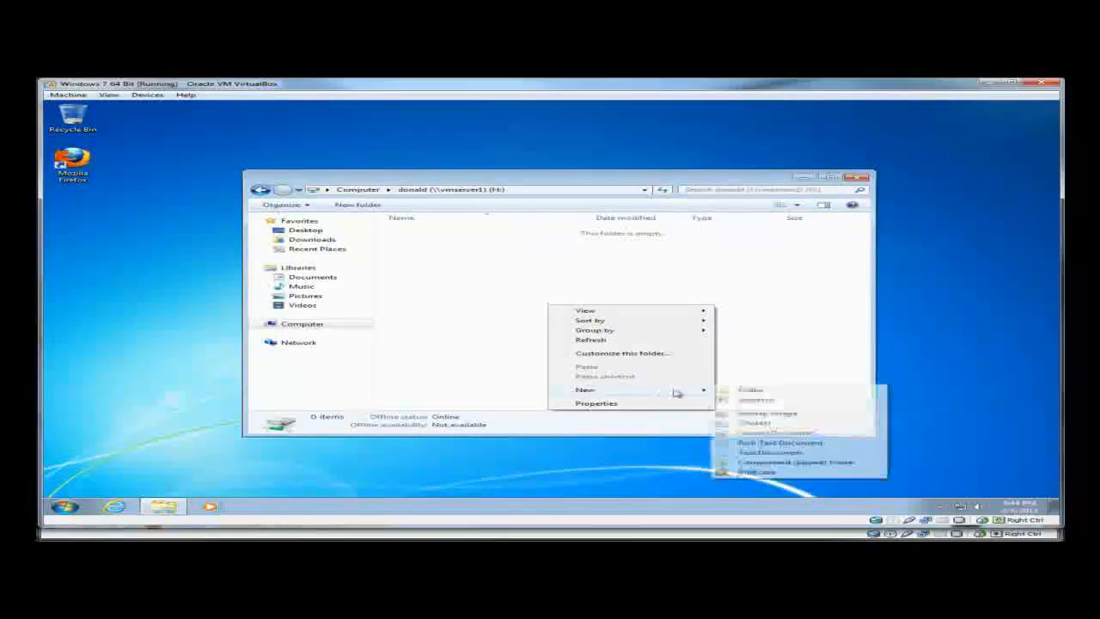
left_click(760, 452)
type("t")
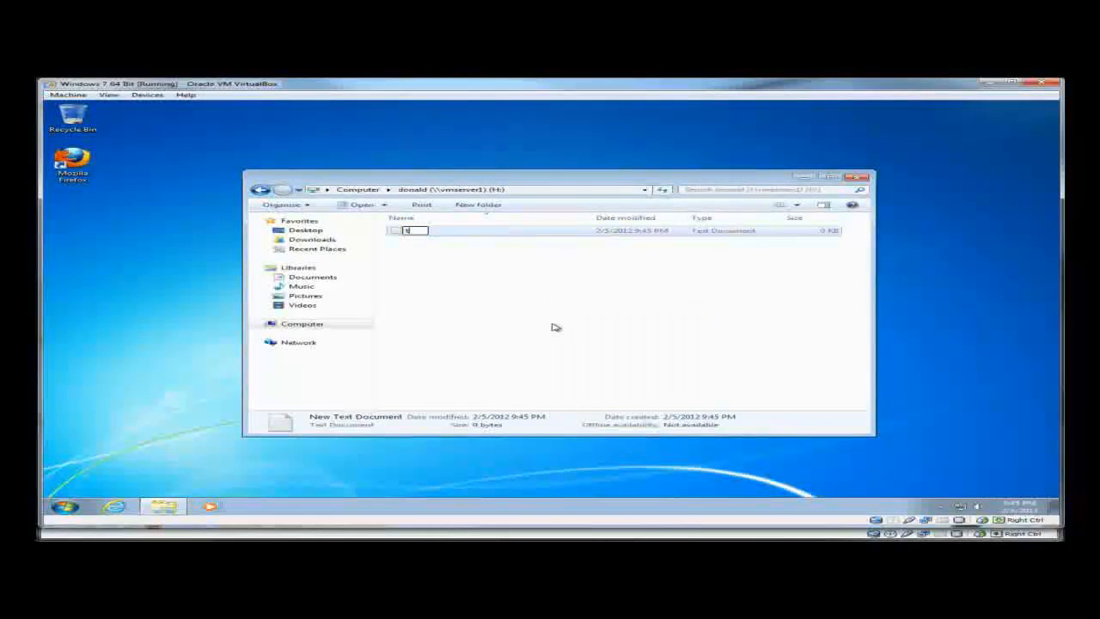
type("est")
left_click(555, 327)
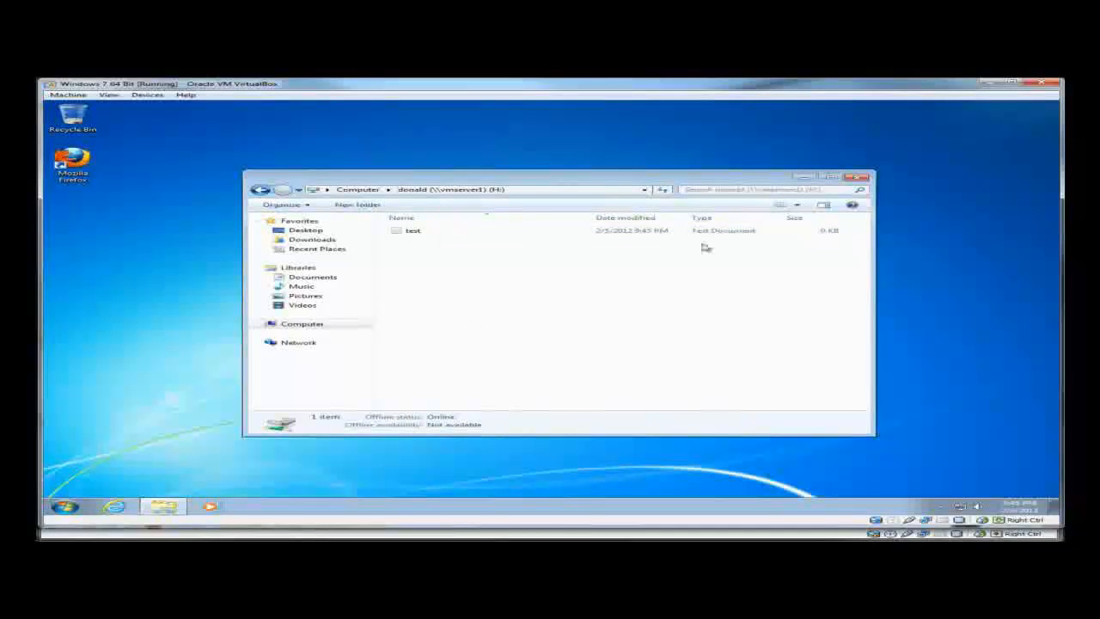
left_click(863, 178)
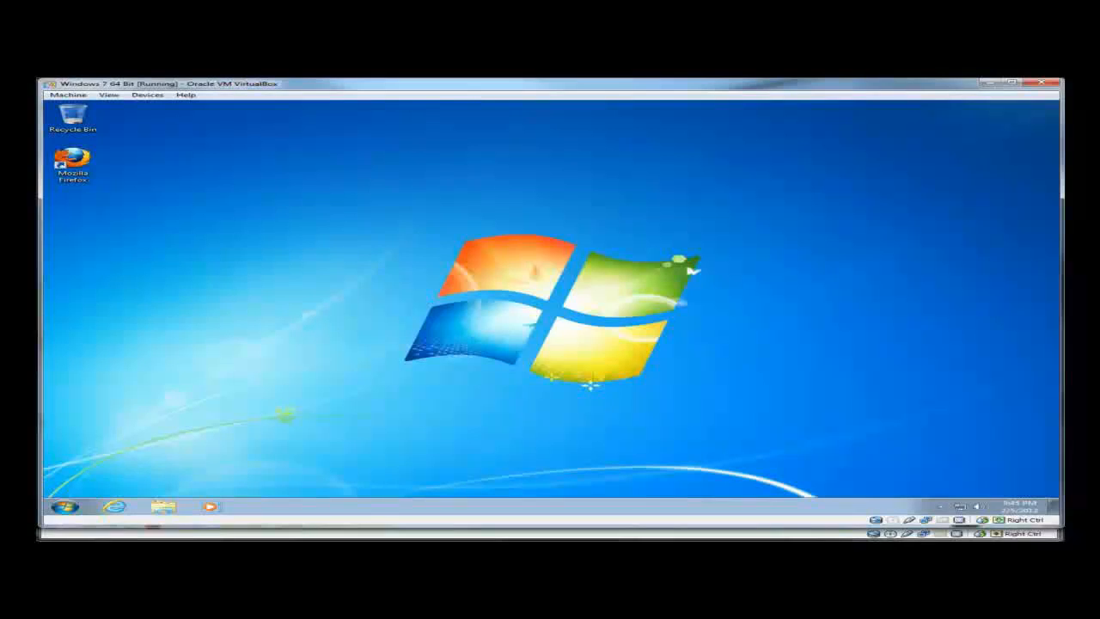
- Run ipconfig and ping yahoo.com in a Command Prompt, then close it
left_click(65, 506)
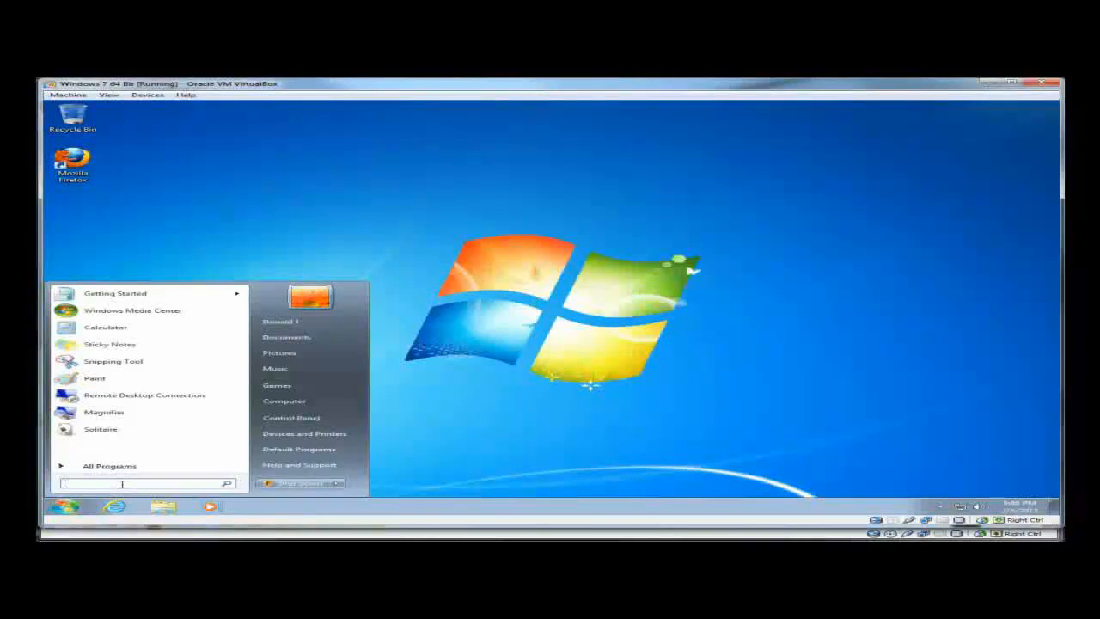
type("cmd")
key("Return")
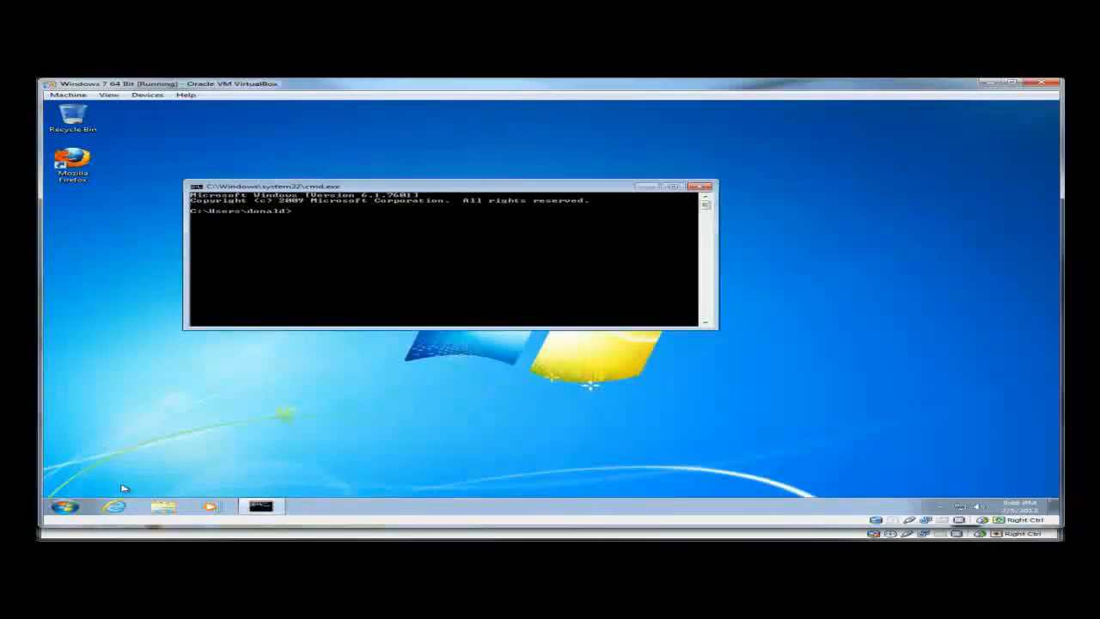
key("Return")
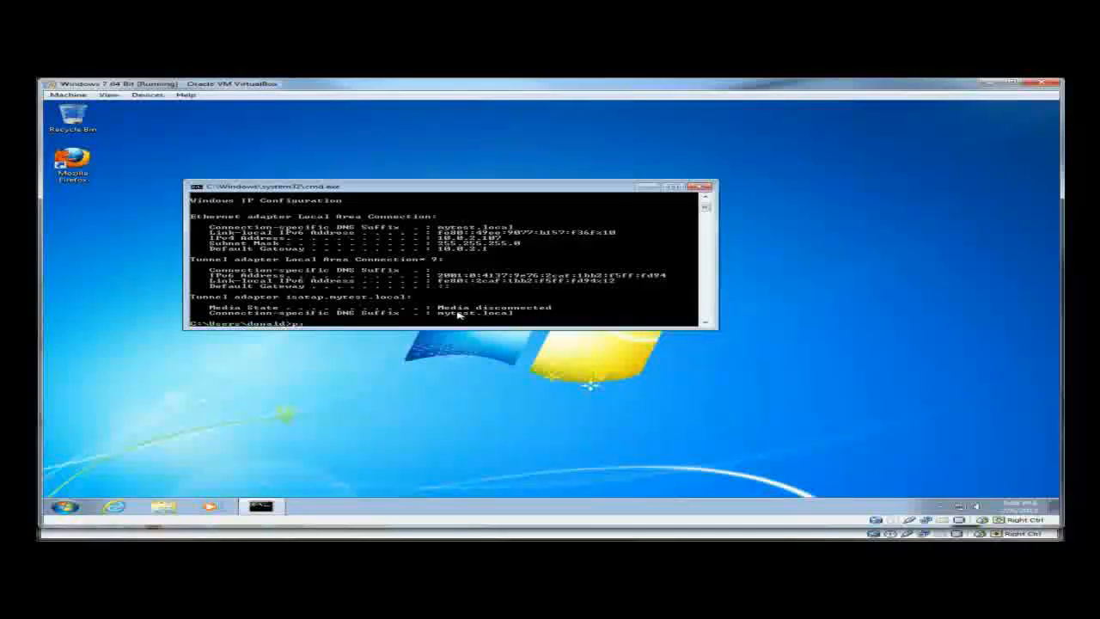
type("oo.com")
key("Return")
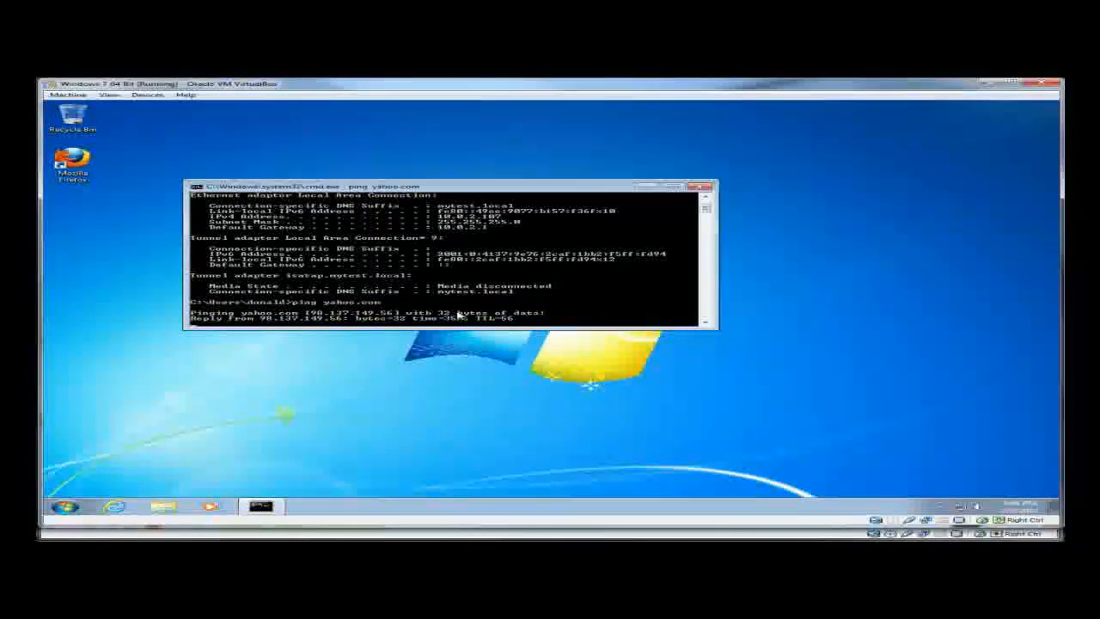
left_click(704, 185)
- Open the Computer window from the Start menu
left_click(65, 506)
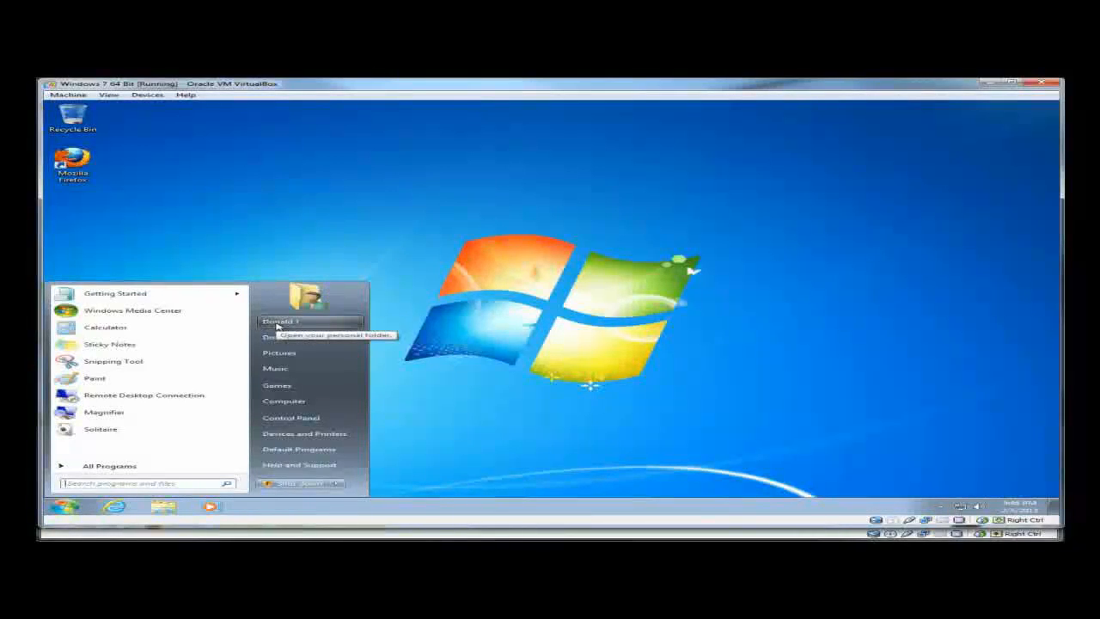
left_click(622, 330)
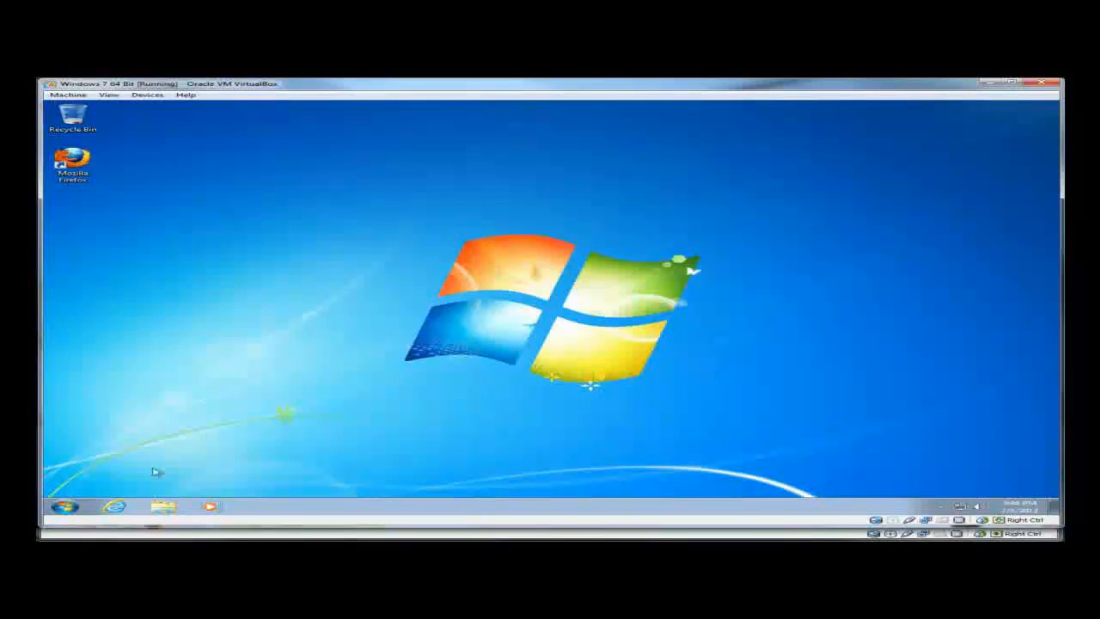
left_click(67, 507)
left_click(283, 401)
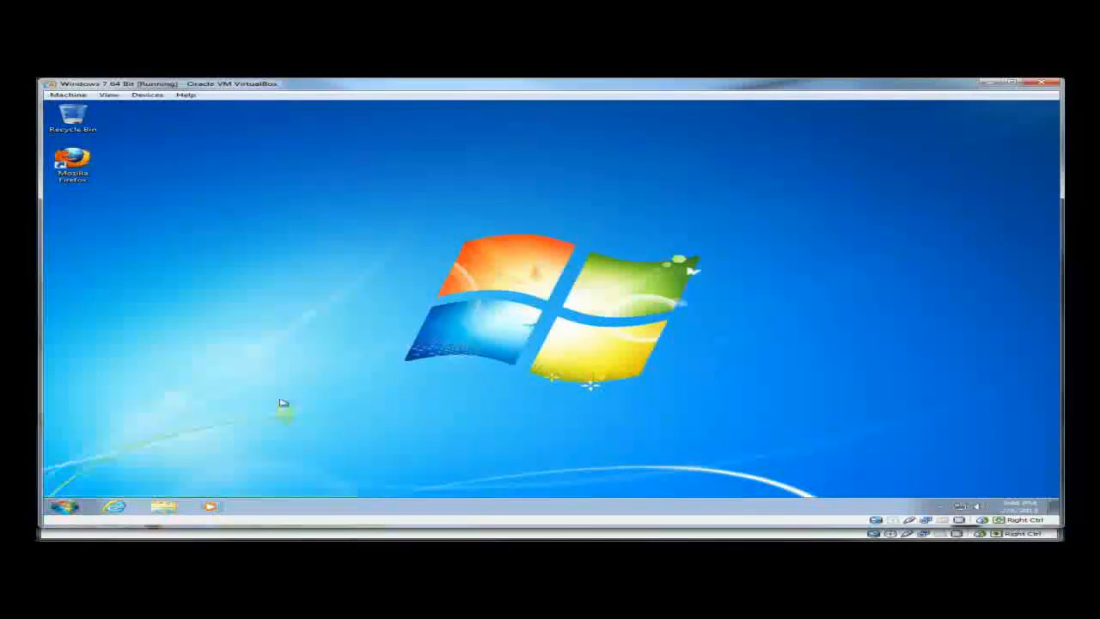
- Open the H: drive, then minimize Firefox and launch PCManFM in directory-tree view
double_click(466, 313)
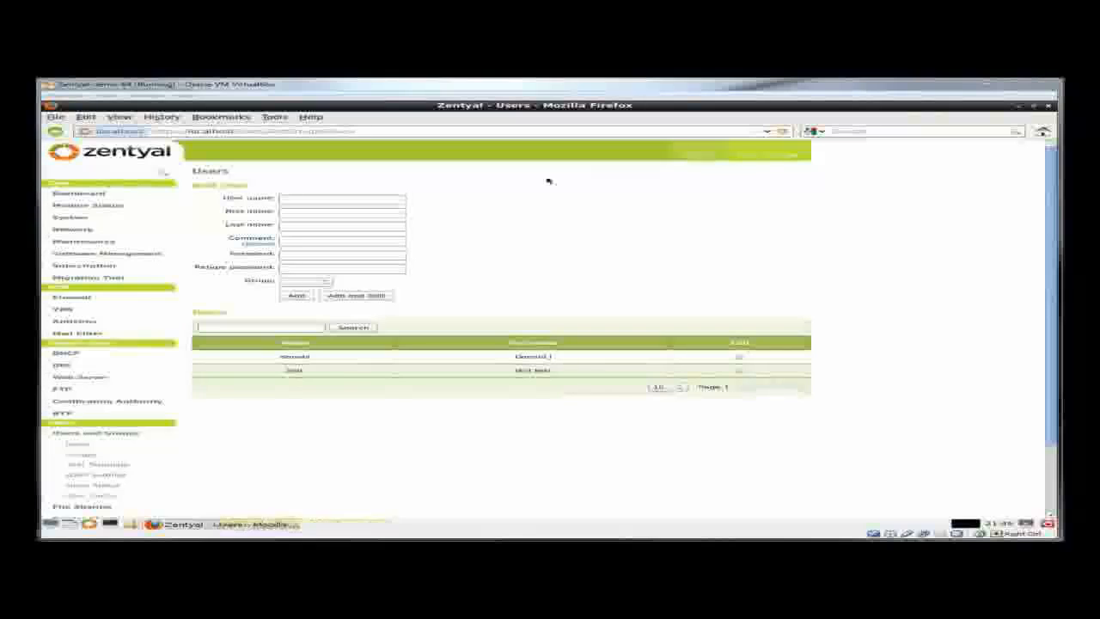
left_click(1018, 106)
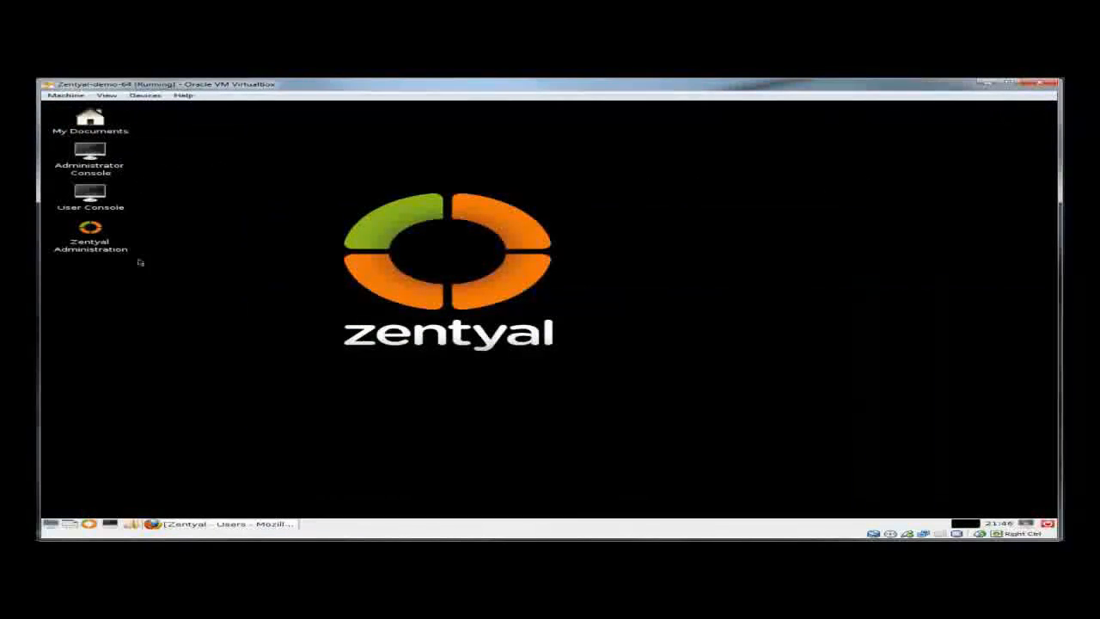
left_click(132, 524)
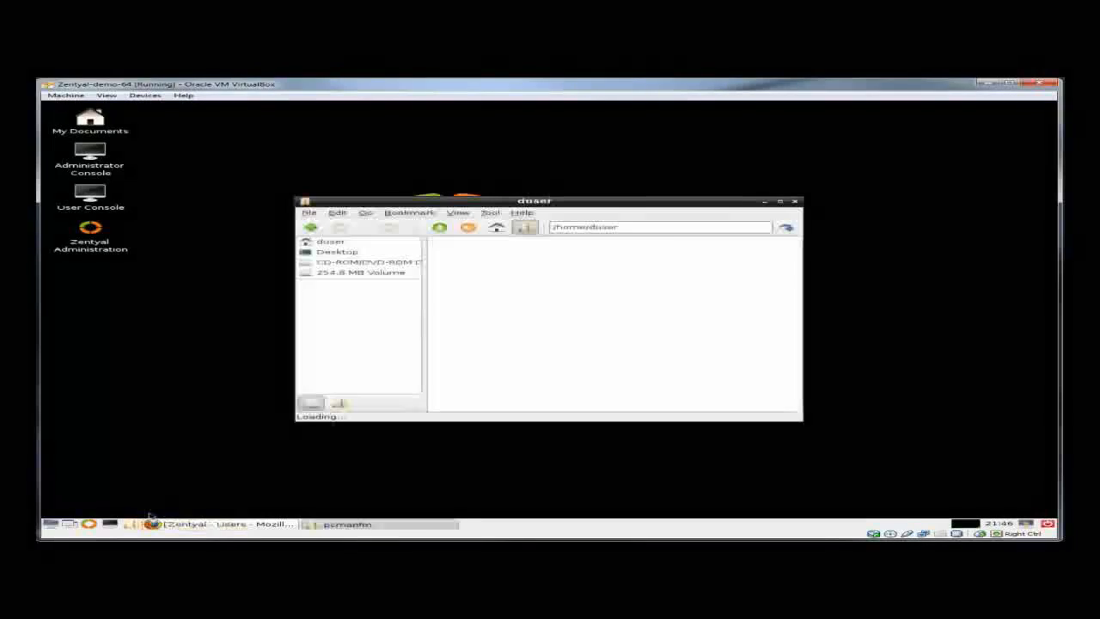
left_click(340, 404)
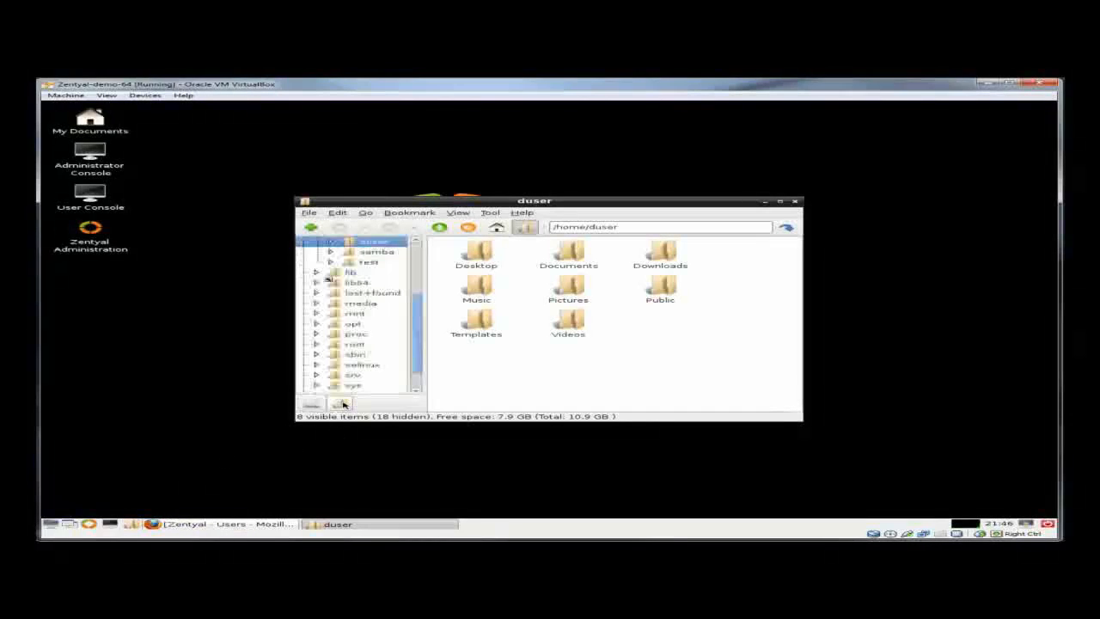
- Try opening another user's home folder, dismiss the permission-denied error, and close PCManFM
scroll(404, 316, "up", 3)
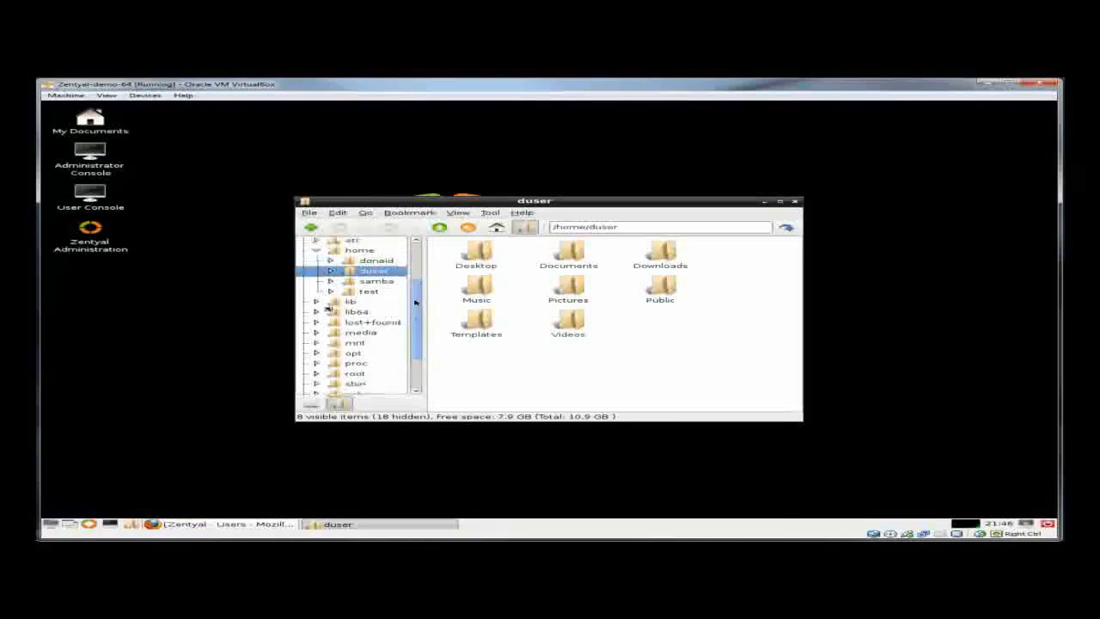
left_click(380, 264)
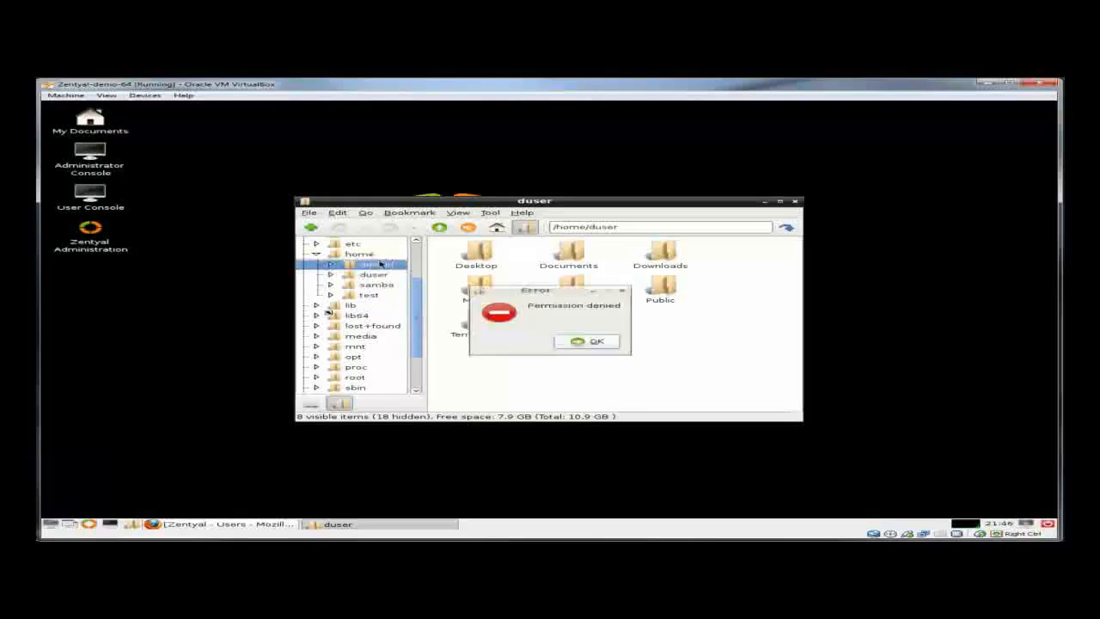
left_click(618, 342)
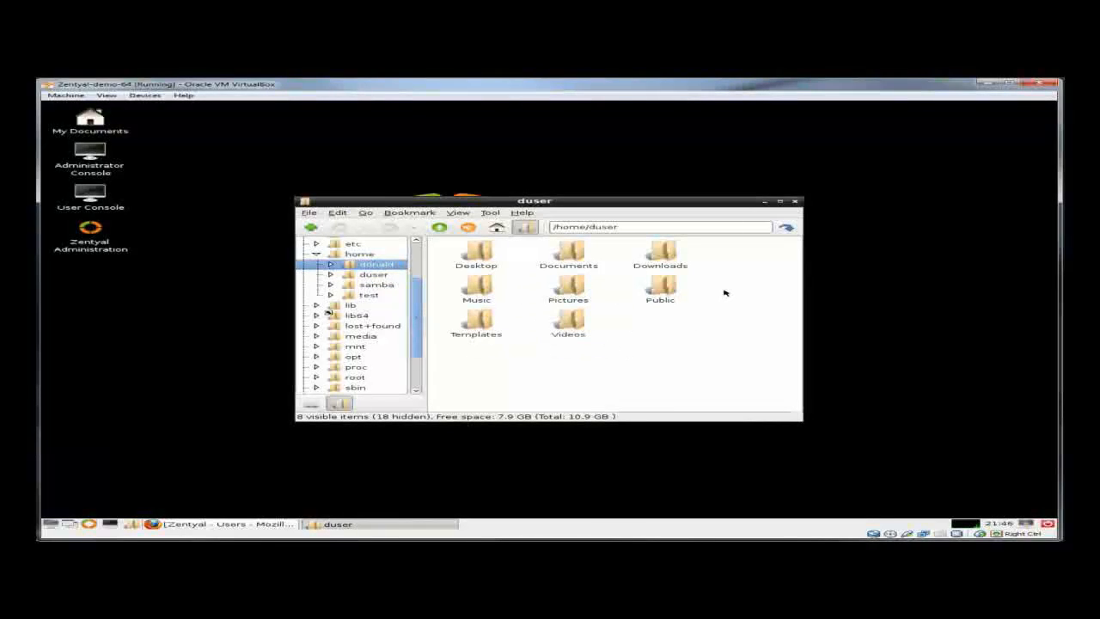
left_click(797, 202)
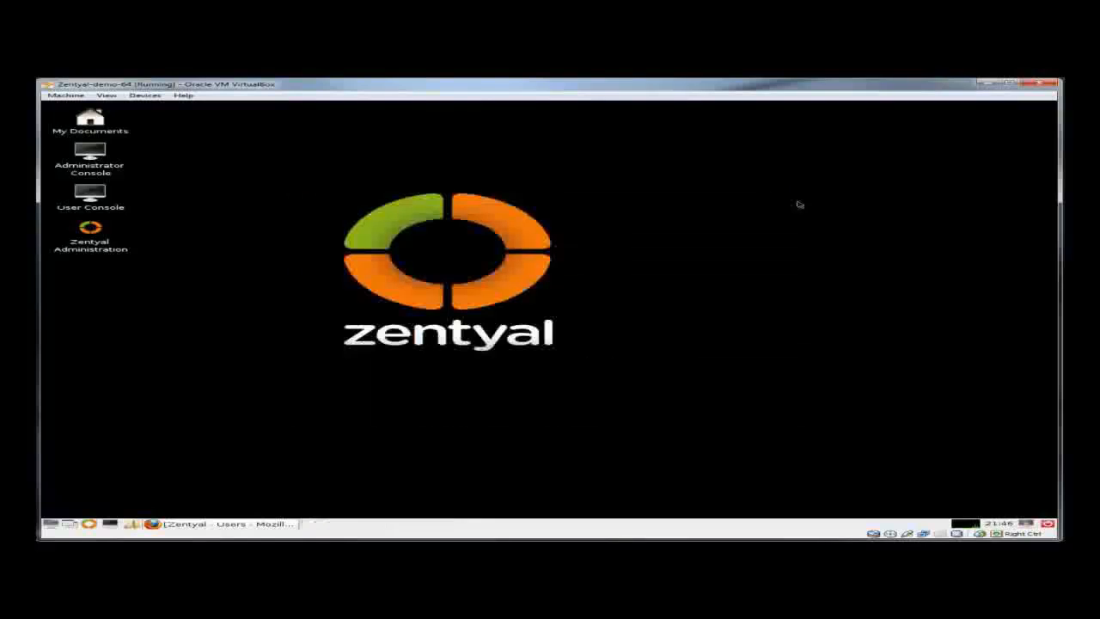
- Log out of the Zentyal web administration, confirm with Exit, and close Firefox
left_click(214, 525)
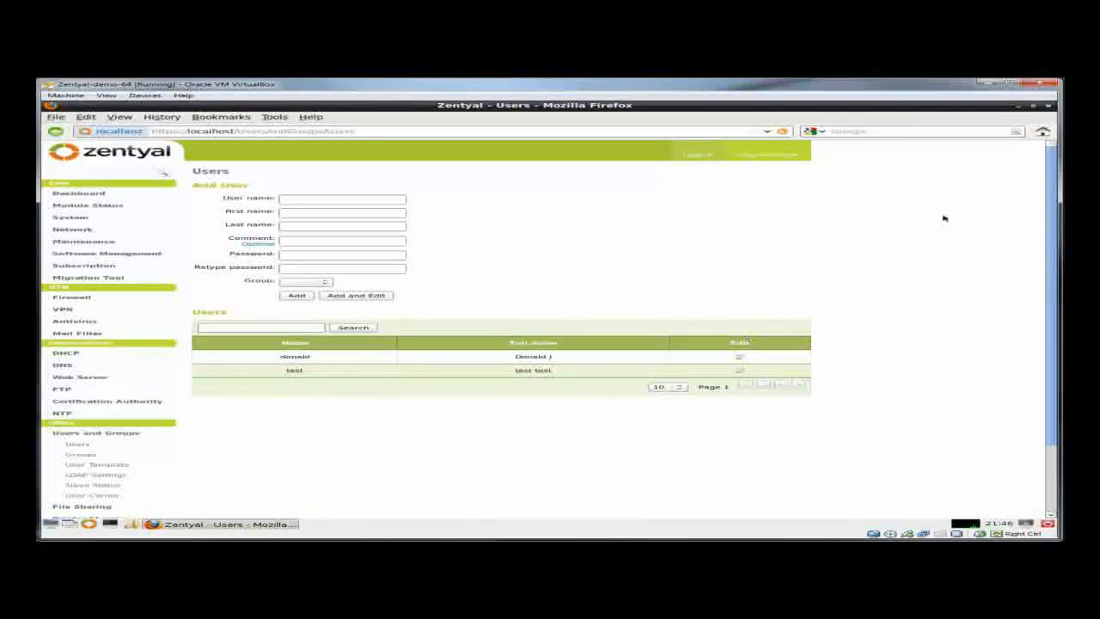
left_click(696, 154)
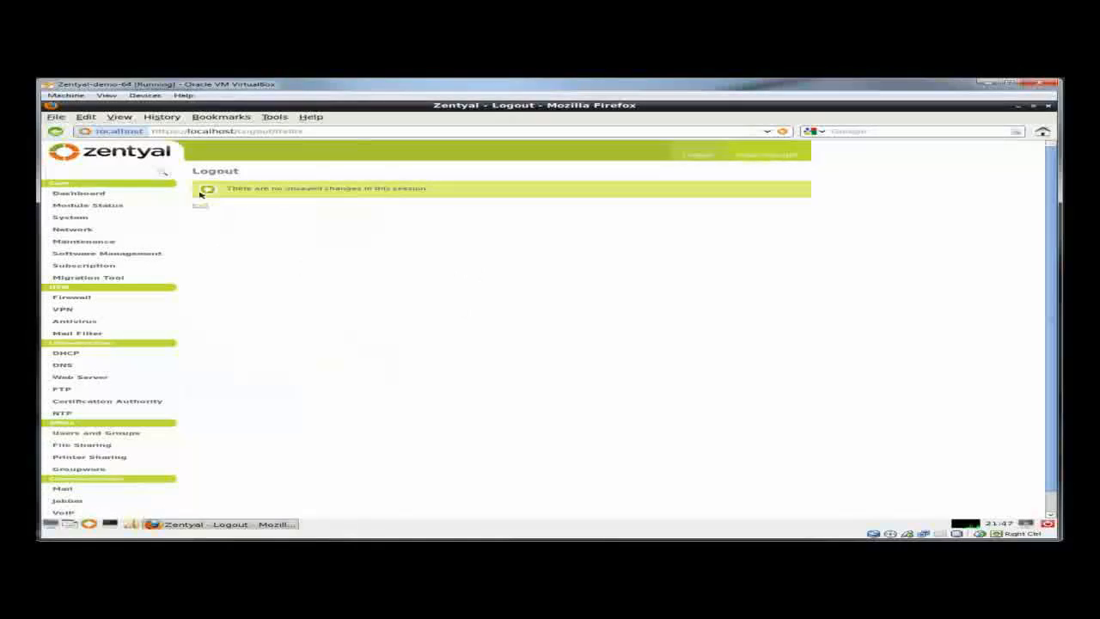
left_click(203, 206)
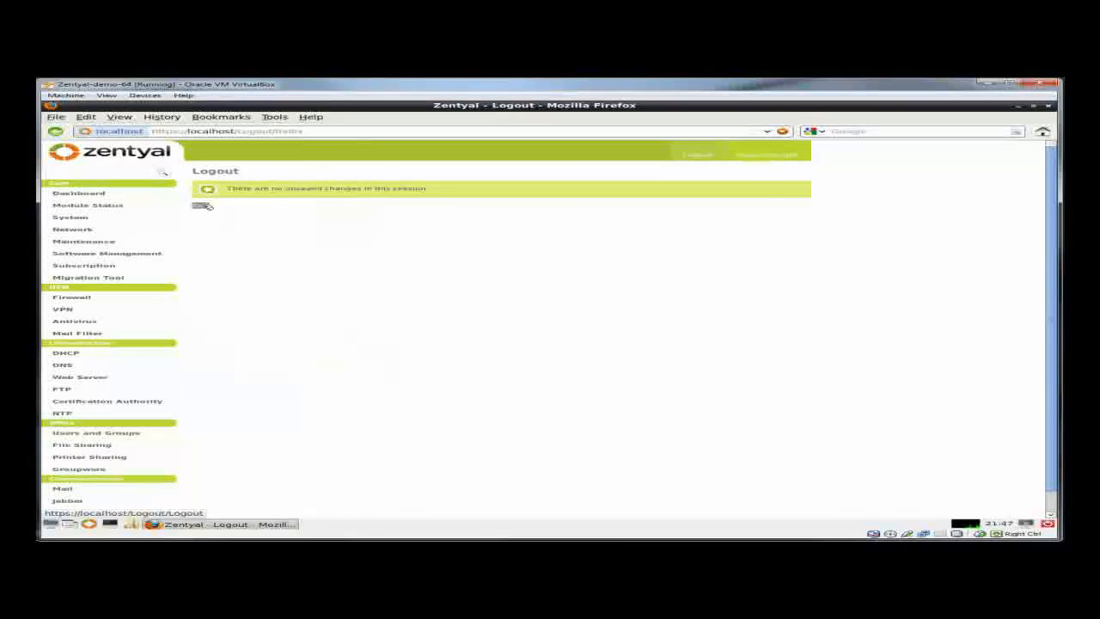
left_click(1048, 106)
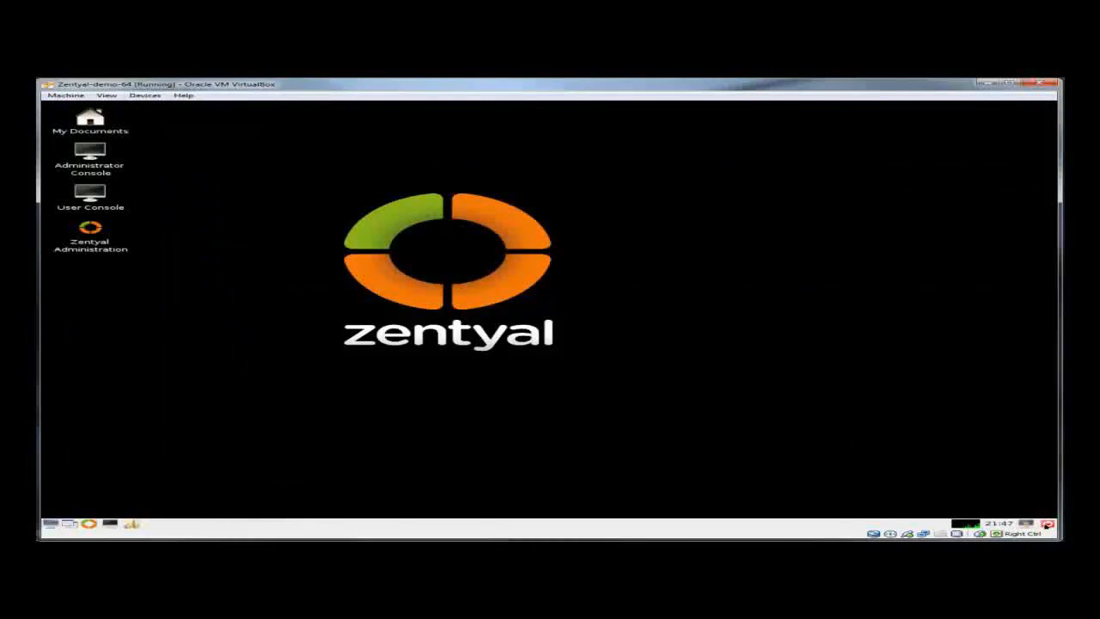
- Log out of the LXDE desktop and sign back in as root with its password
left_click(1048, 524)
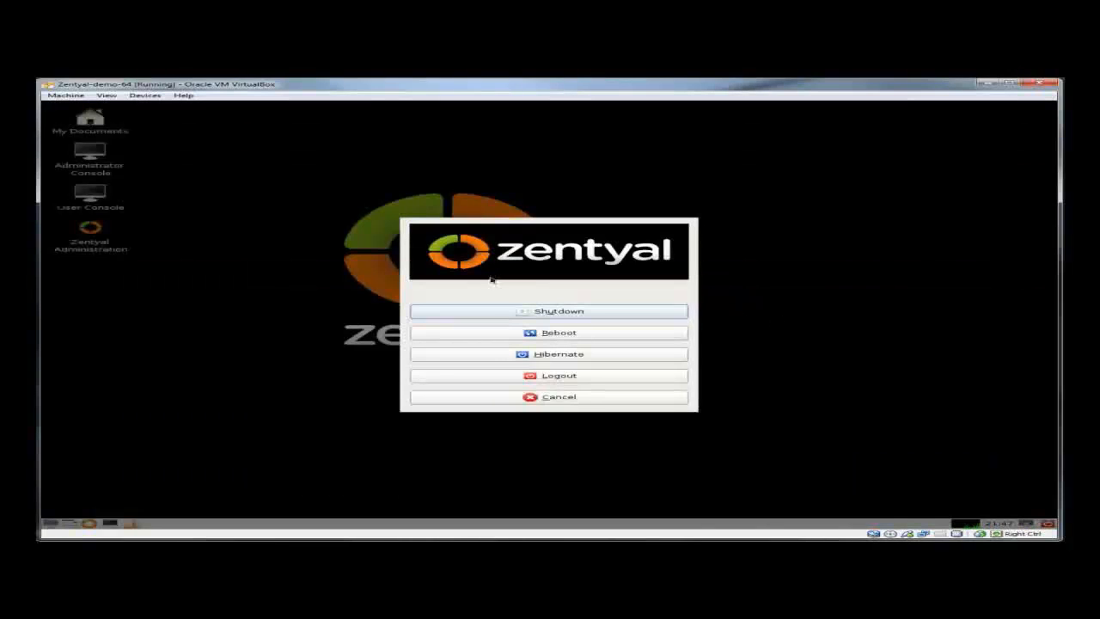
left_click(587, 378)
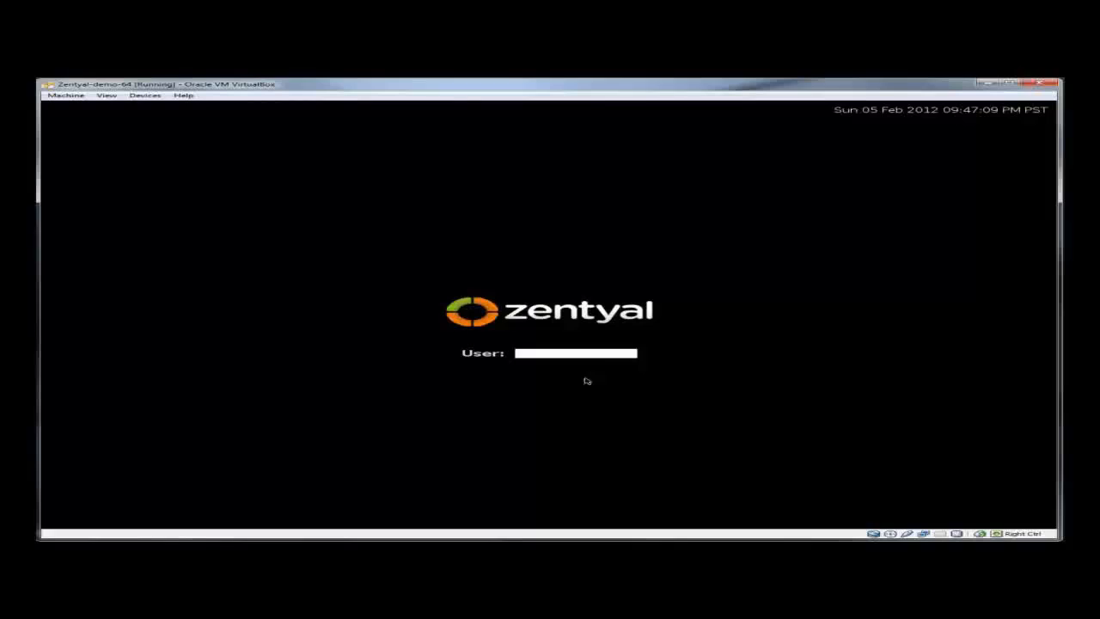
left_click(573, 353)
type("root")
key("Return")
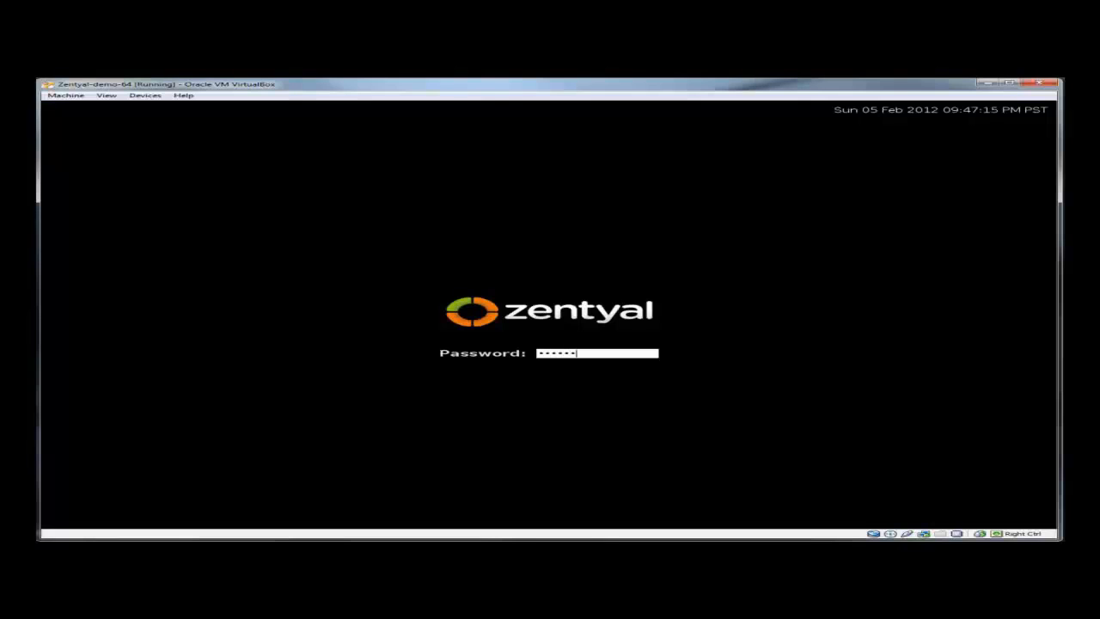
key("Return")
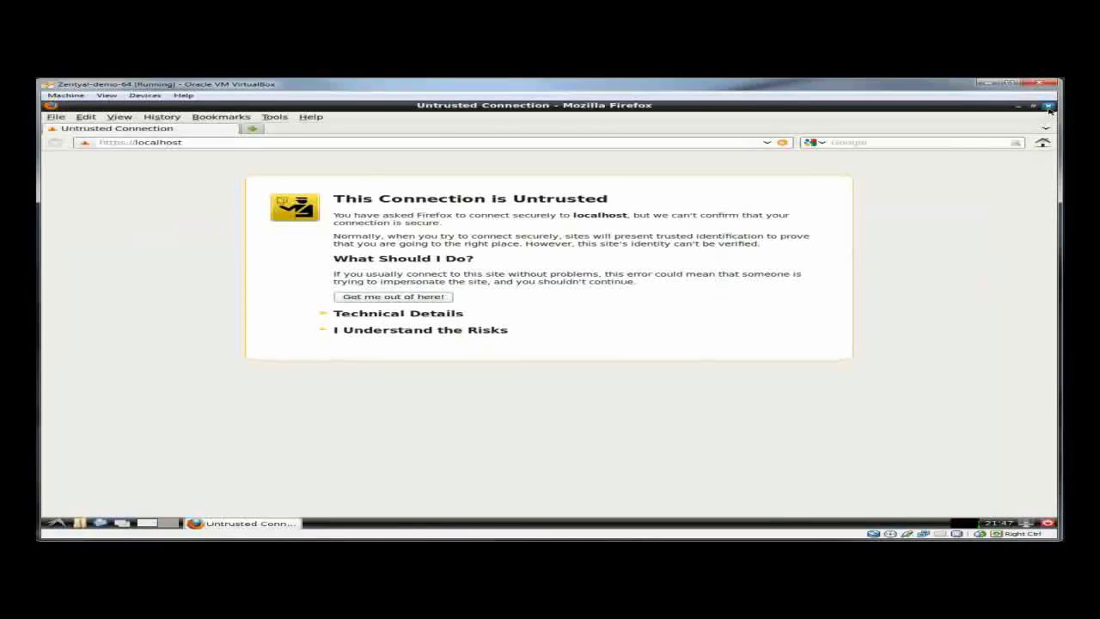
- Close Firefox, open the domain user's home folder under home in PCManFM, then close it
left_click(1048, 106)
left_click(79, 523)
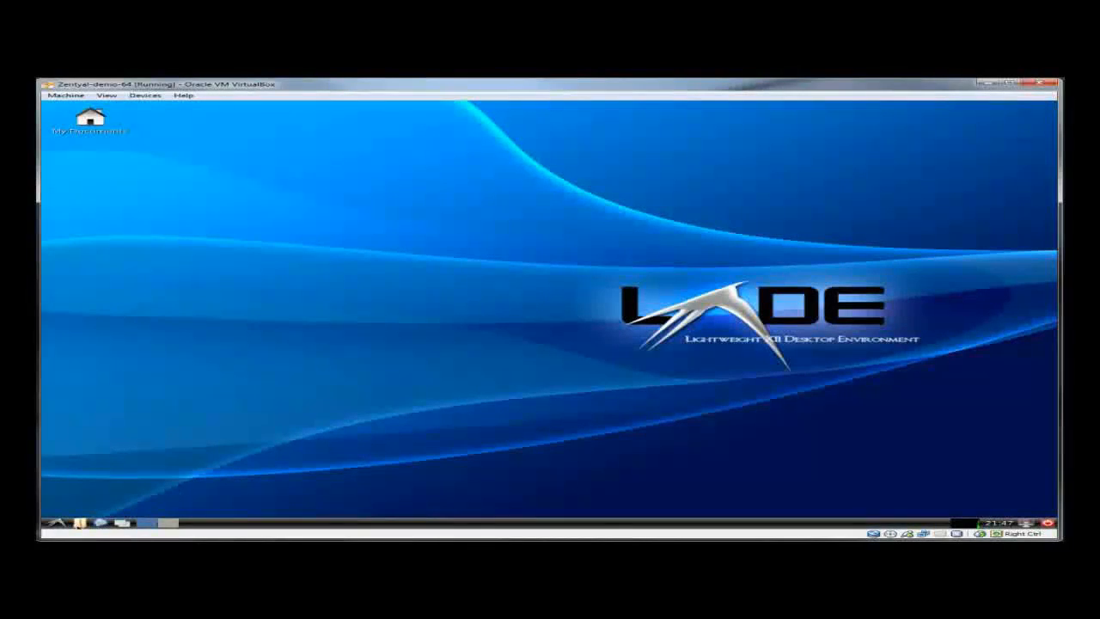
left_click(339, 402)
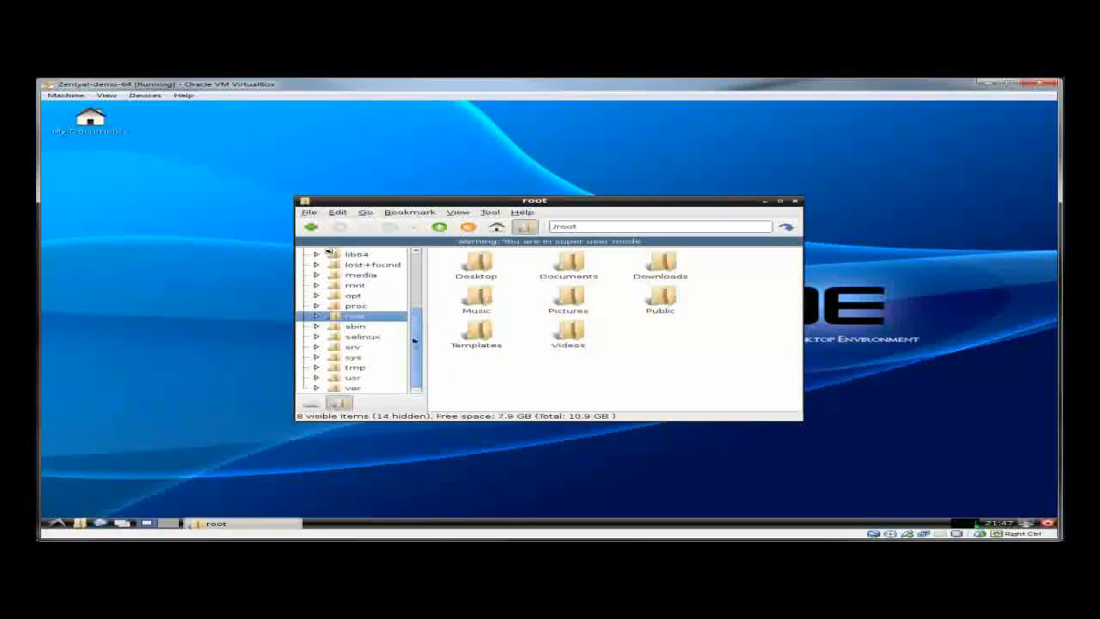
left_click_drag(414, 340, 413, 310)
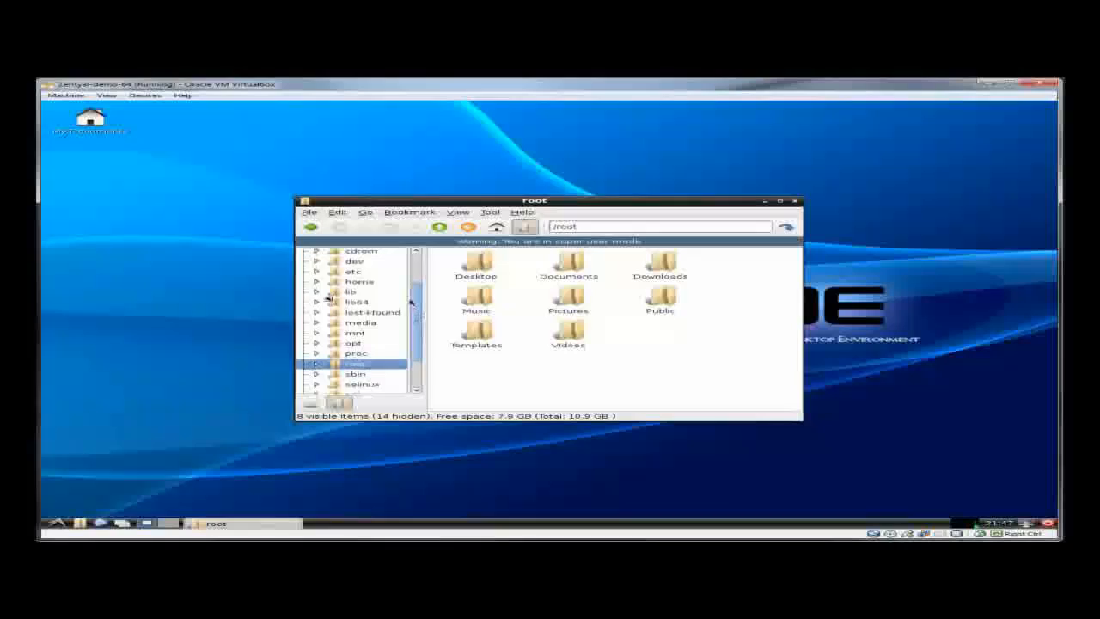
left_click(357, 281)
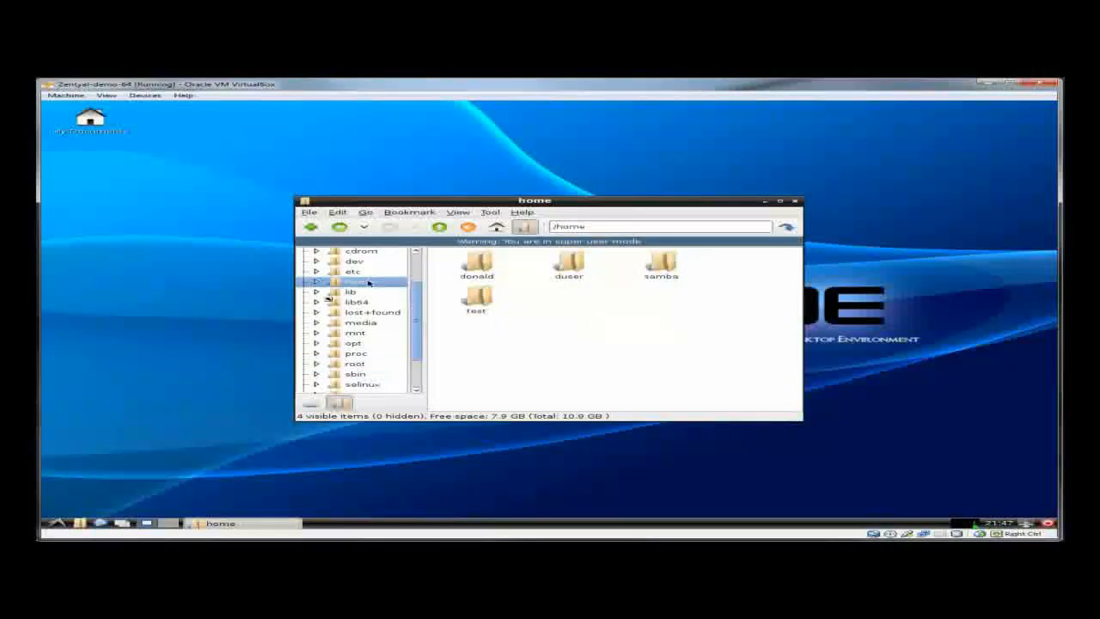
double_click(485, 266)
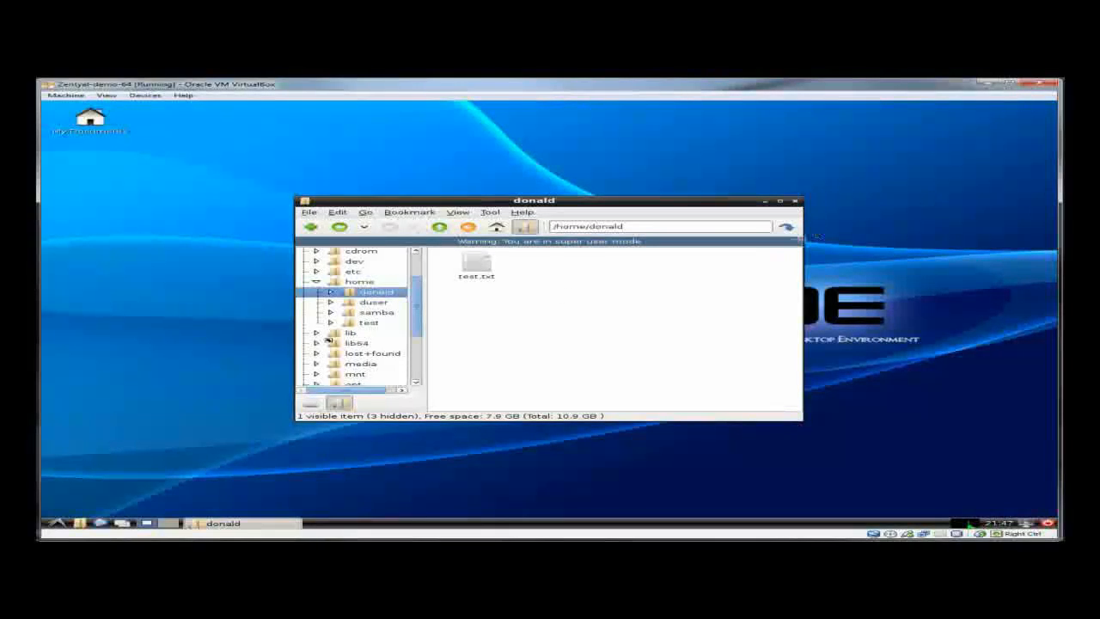
left_click(795, 202)
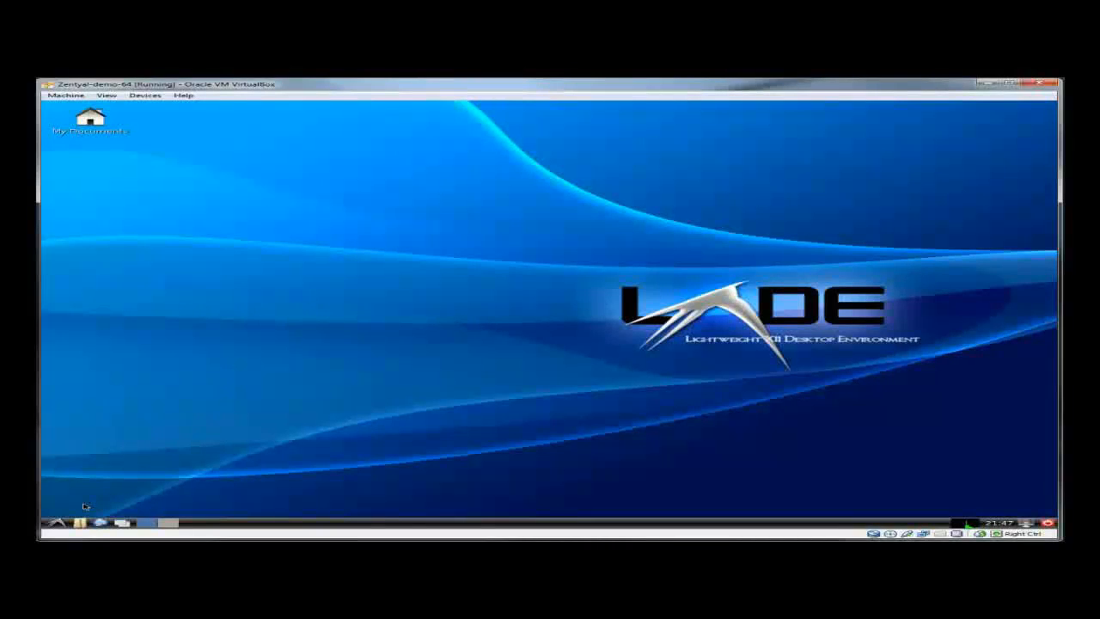
- Add an LXTerminal shortcut to the desktop and launch the terminal from it
left_click(58, 523)
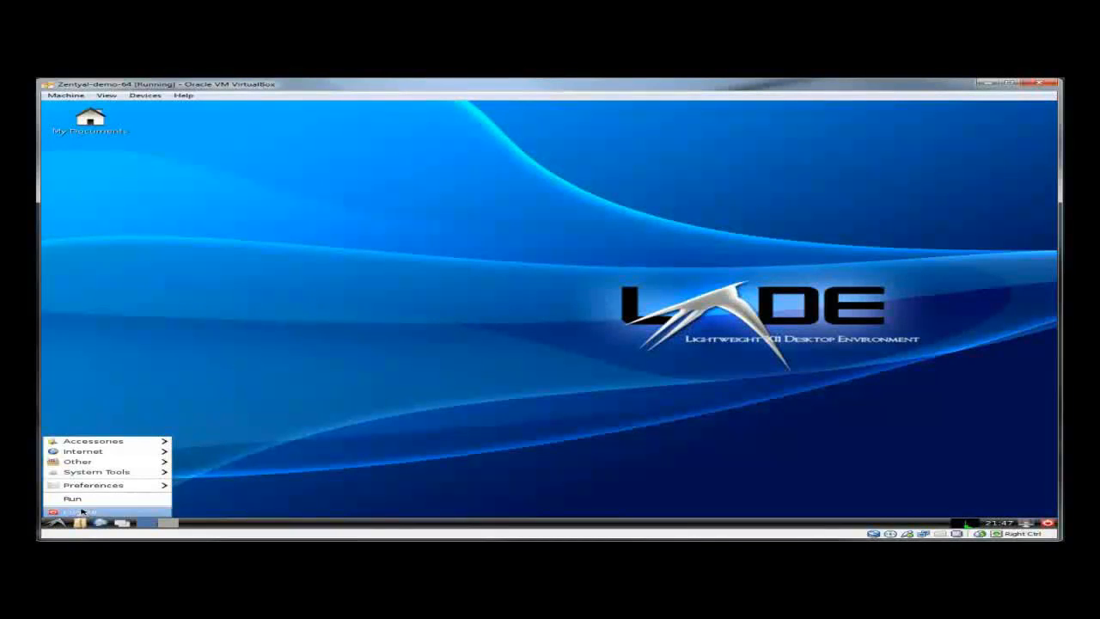
mouse_move(96, 488)
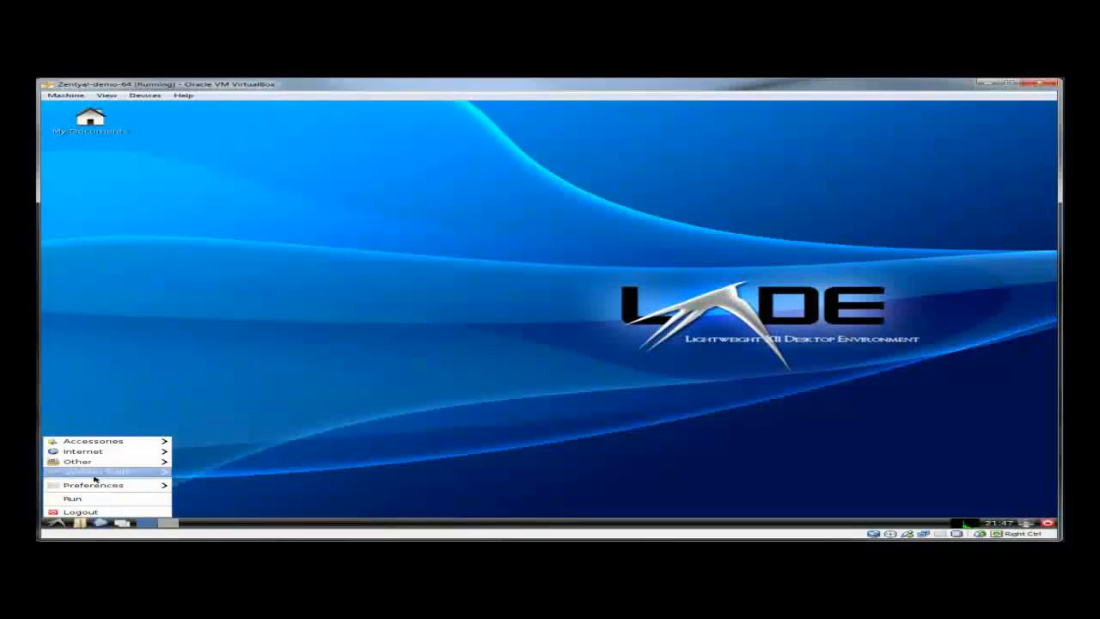
mouse_move(95, 441)
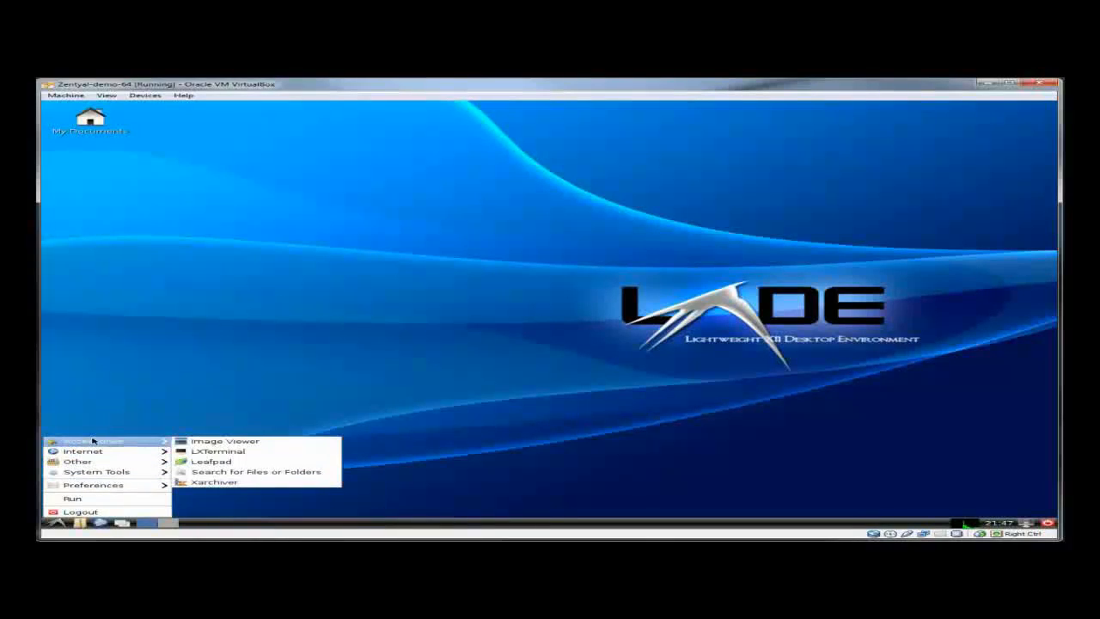
right_click(197, 452)
left_click(209, 456)
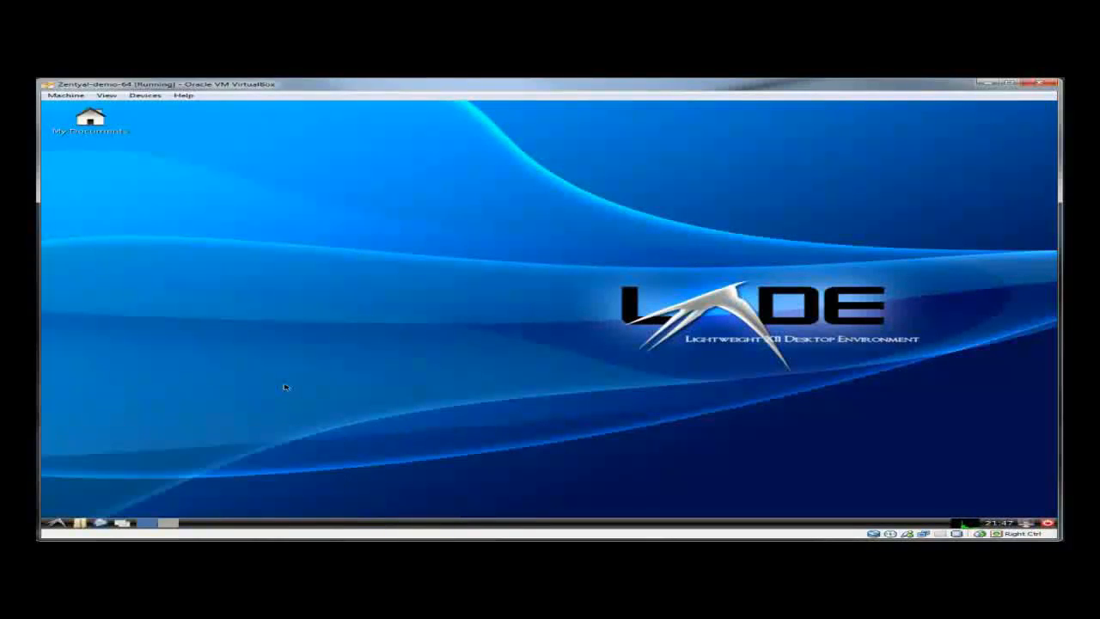
double_click(103, 157)
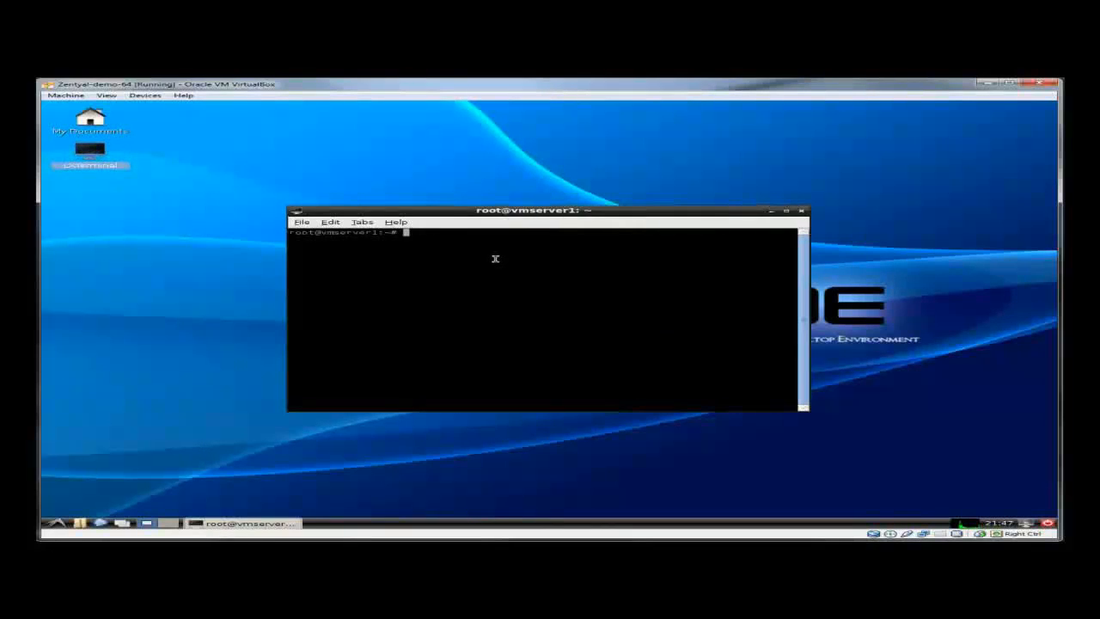
- Run apt-get install xrdp, answer Y, and close the terminal once xrdp starts
type("apt ")
type("get installx")
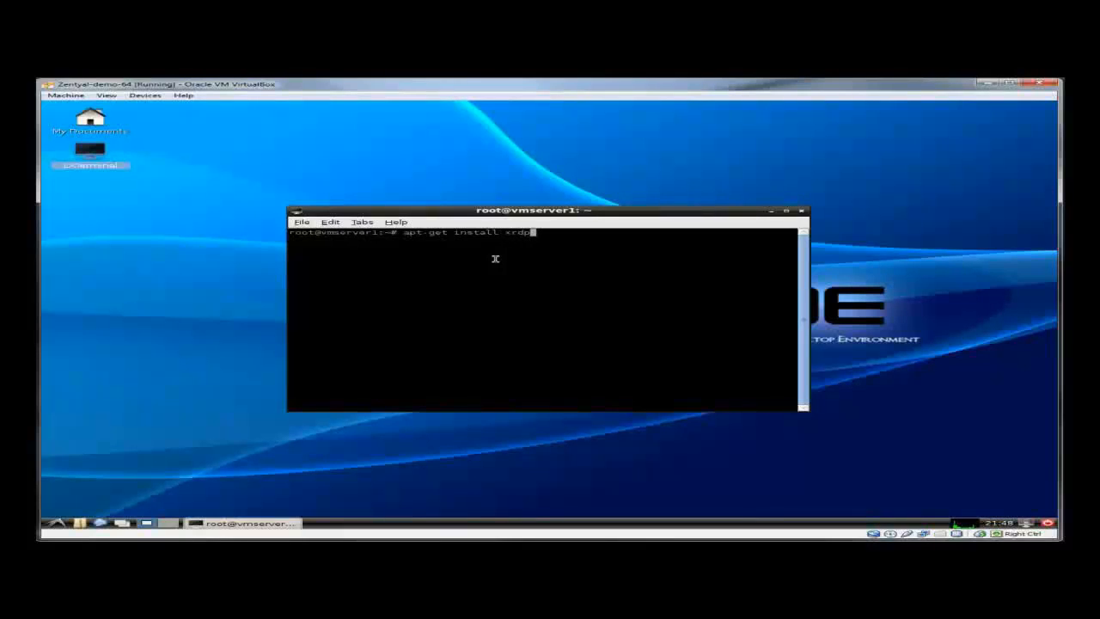
type("rdp")
key("Return")
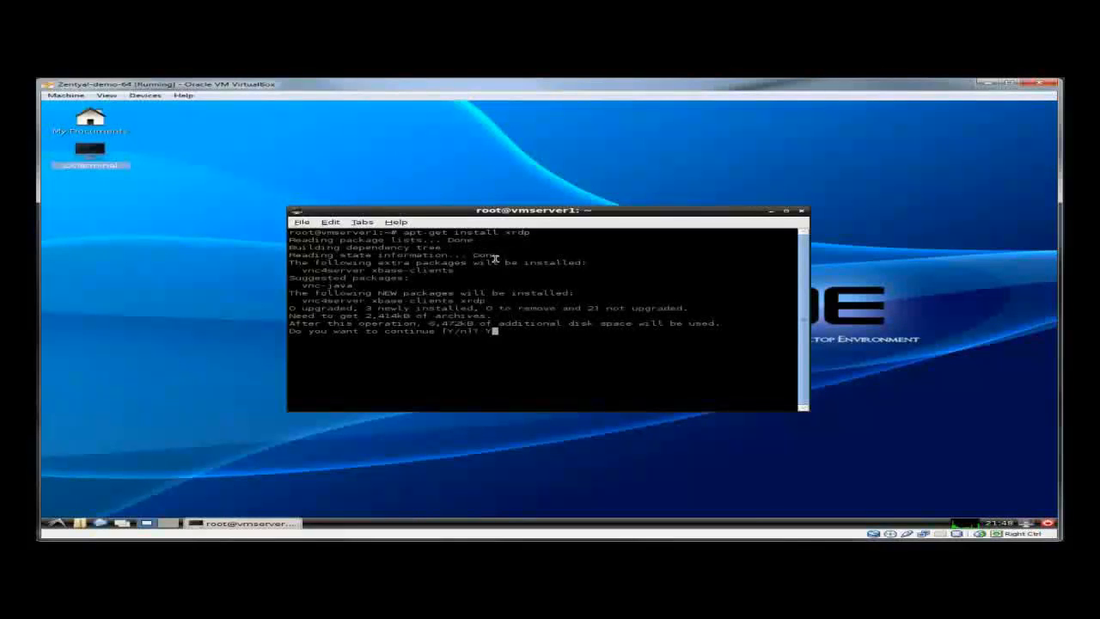
key("Return")
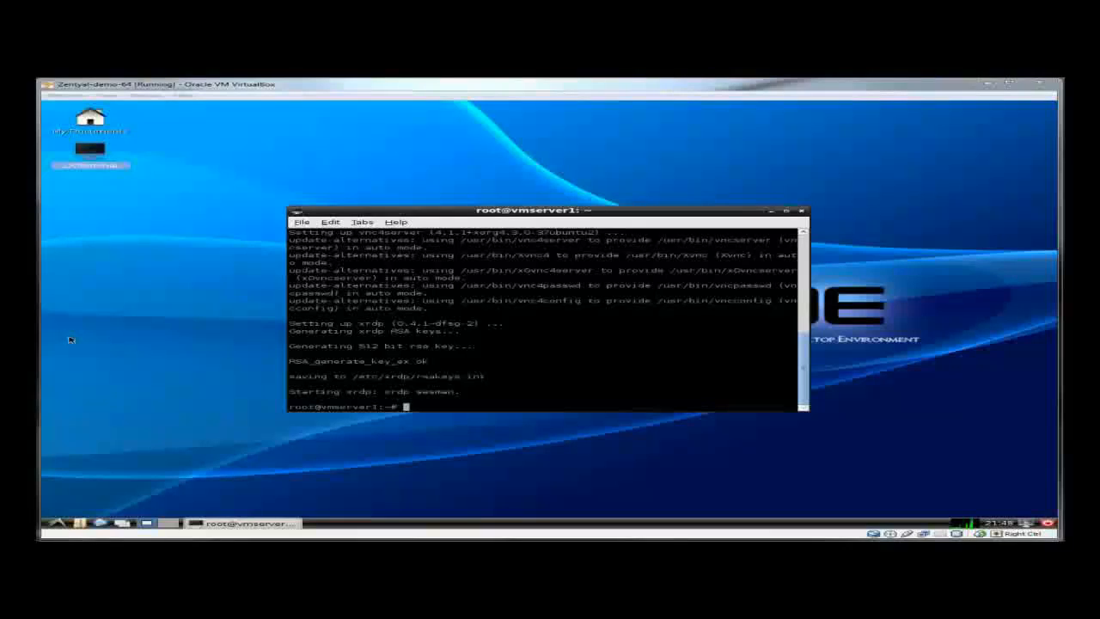
left_click(801, 210)
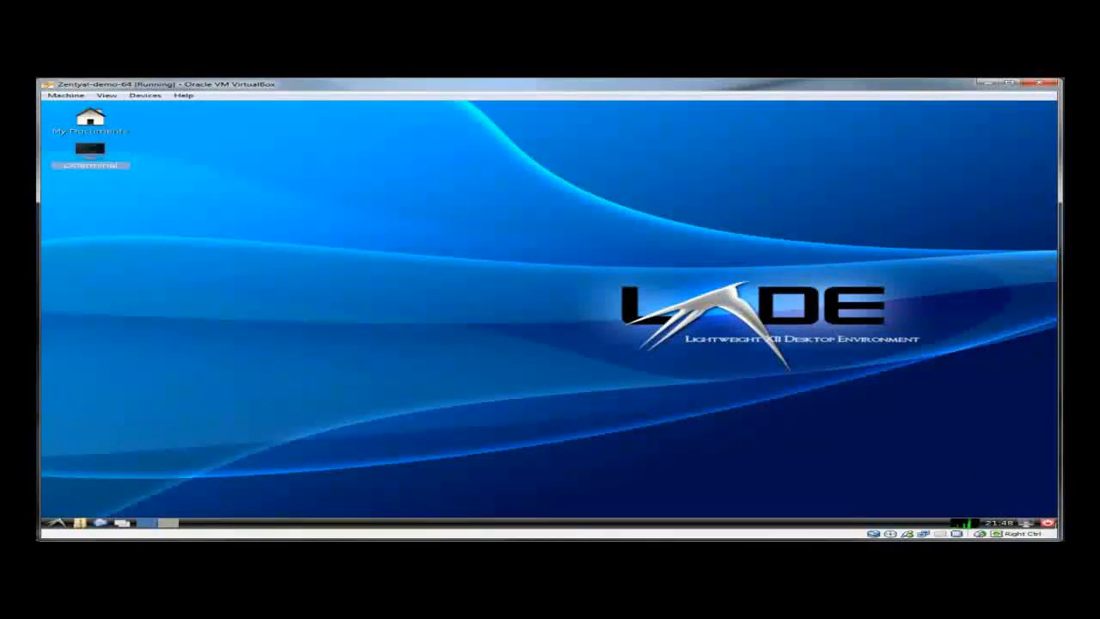
- Log out of the server desktop and close the shared folder window
left_click(1047, 522)
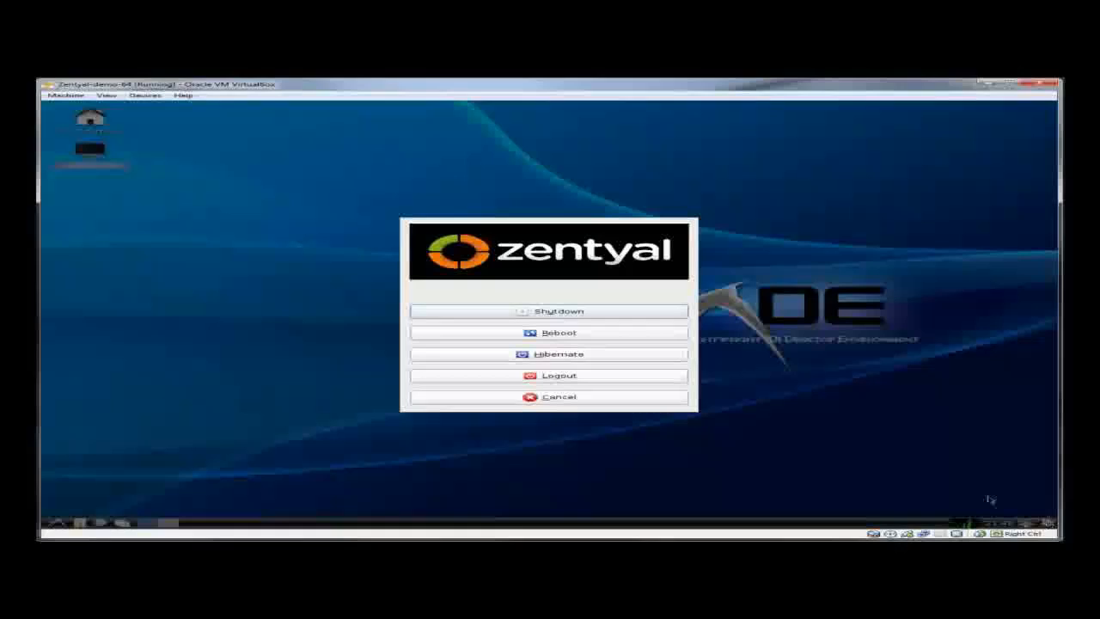
left_click(596, 380)
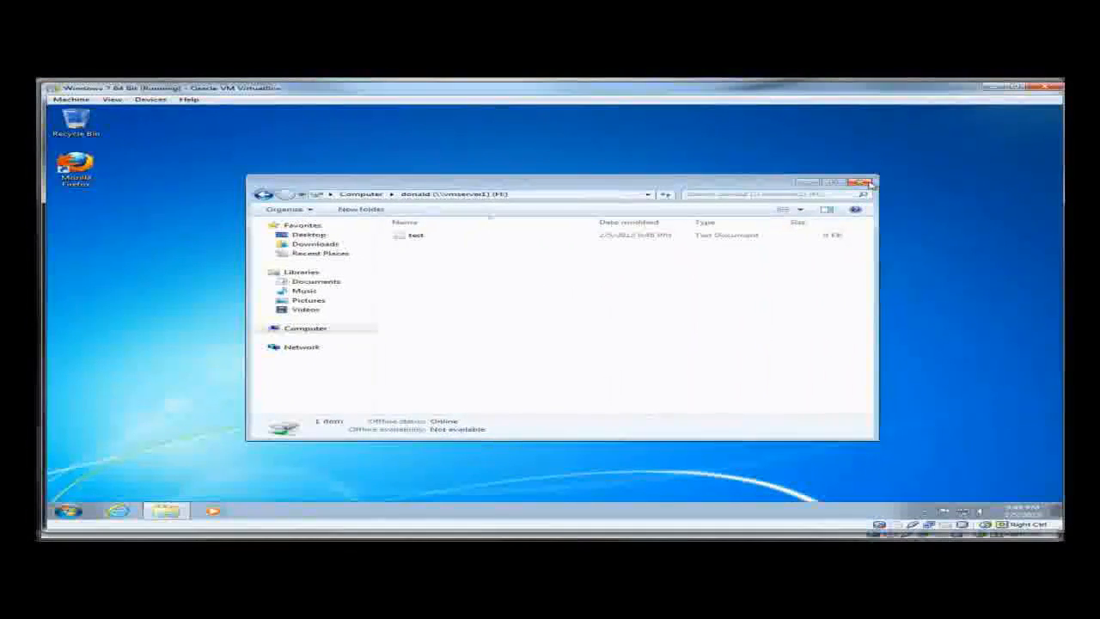
left_click(870, 184)
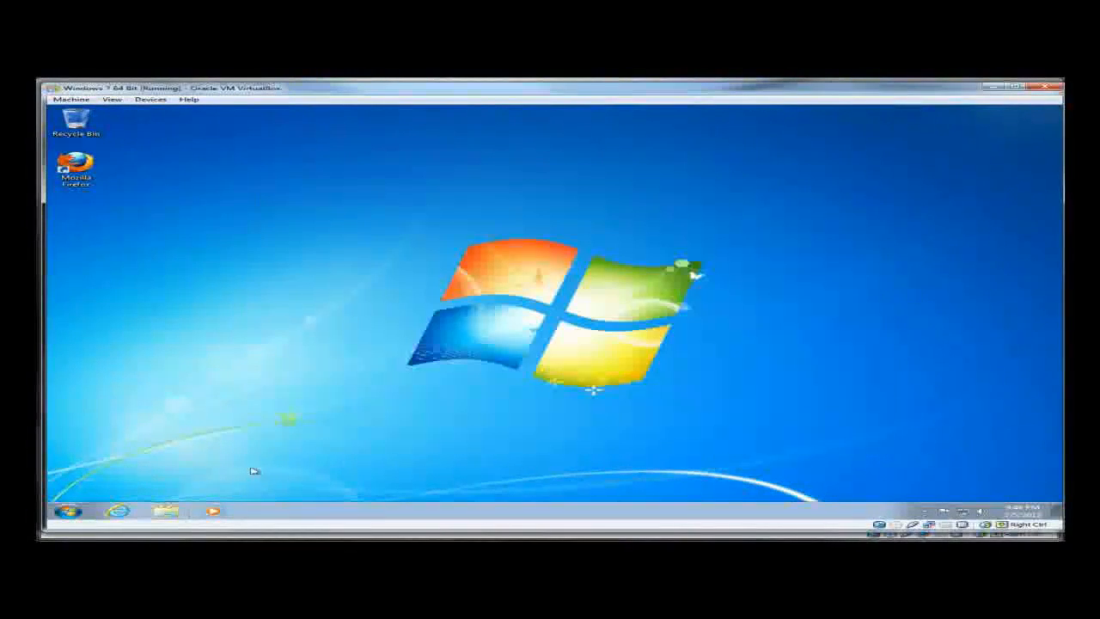
- Launch Remote Desktop Connection via mstsc and connect to mytest
left_click(75, 511)
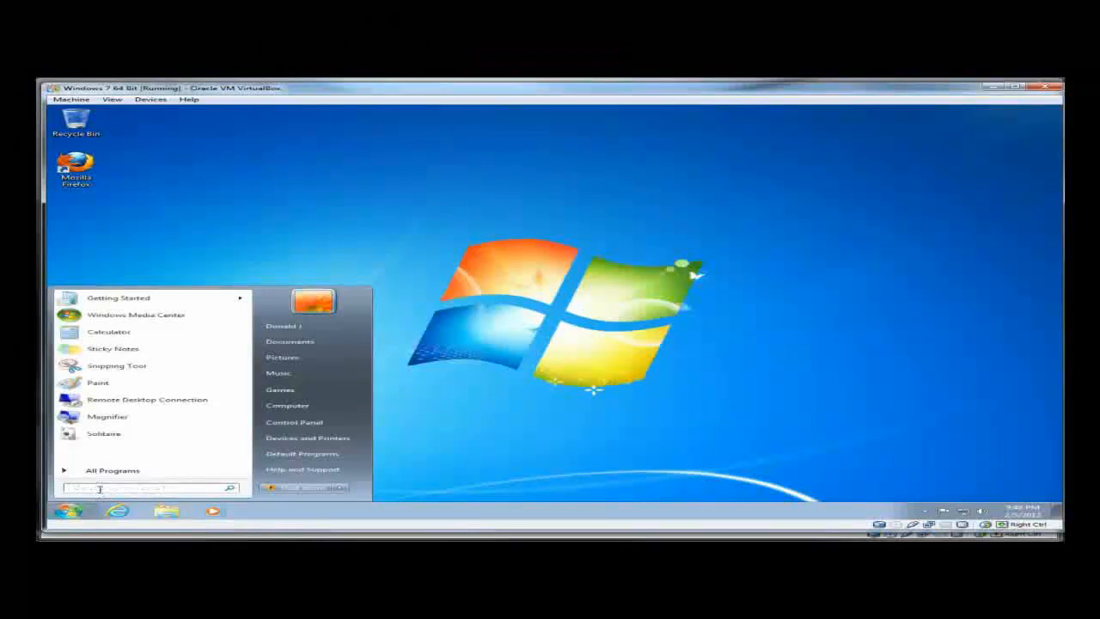
type("mstsc")
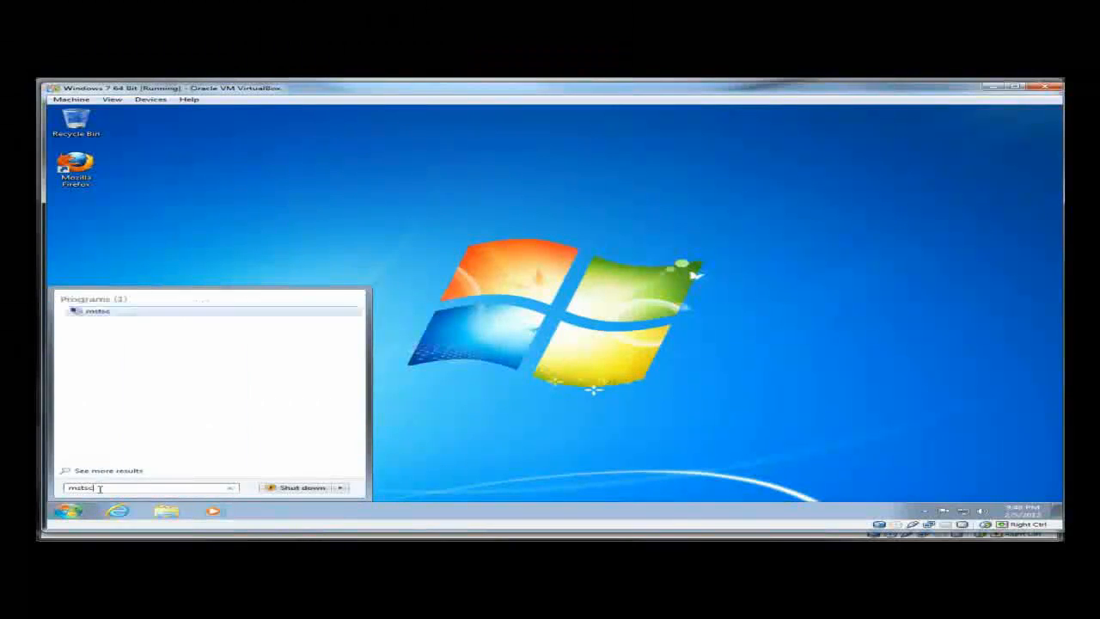
key("Return")
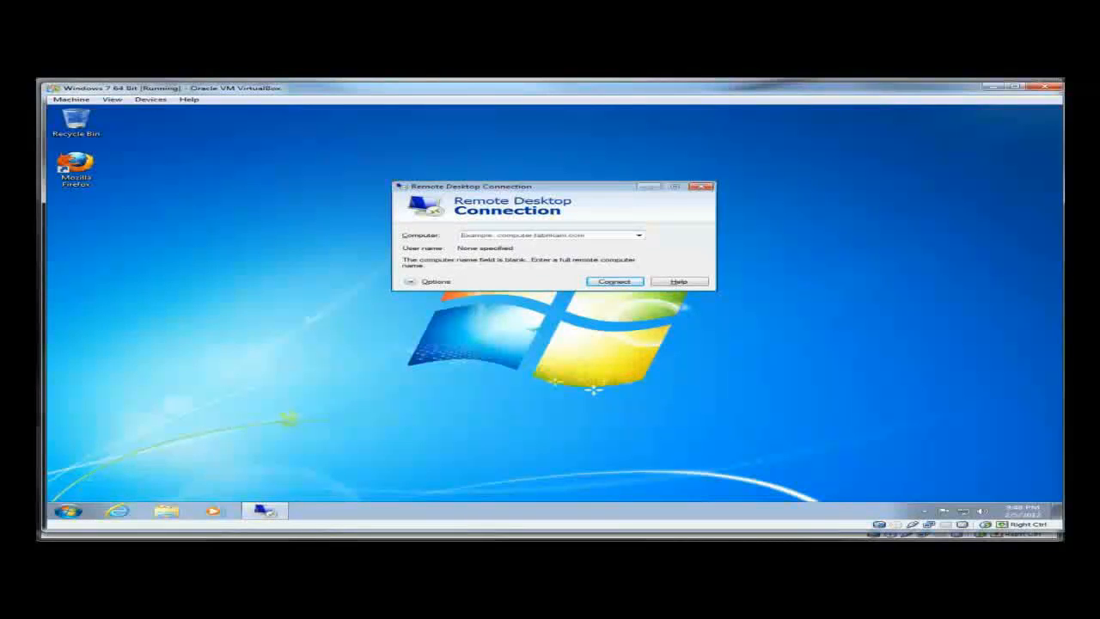
left_click(496, 237)
type("mytest")
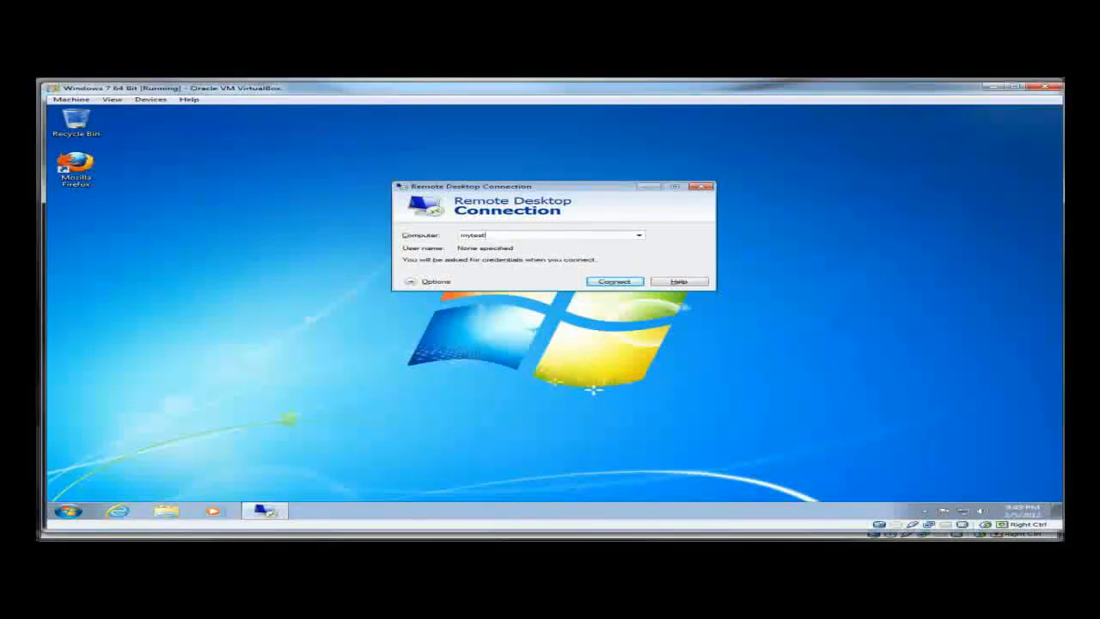
key("Return")
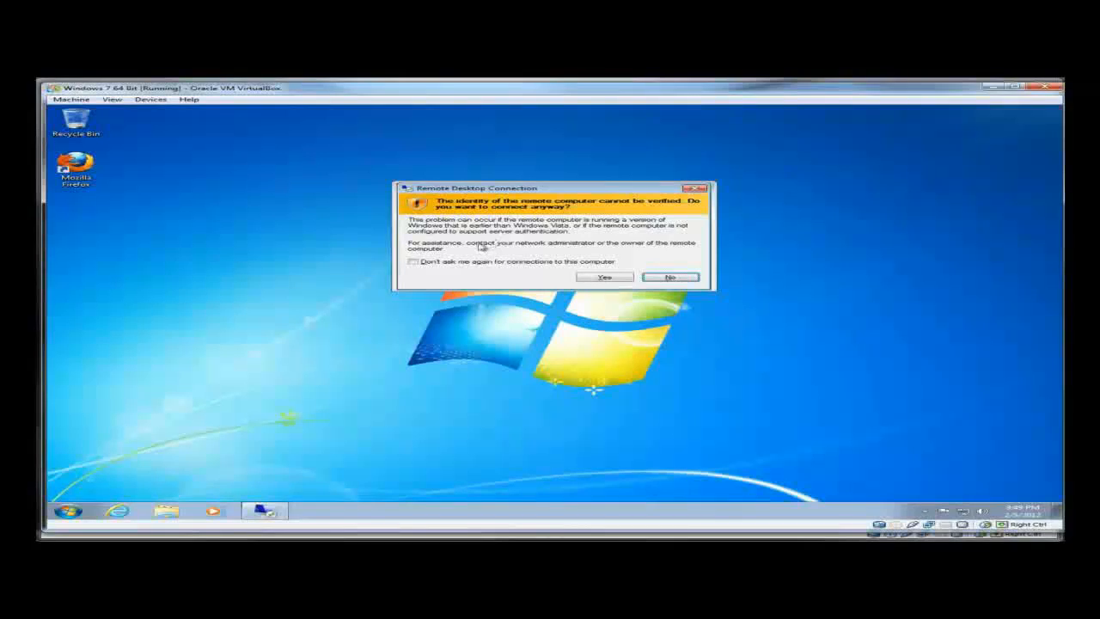
- Accept the identity warning, log in through xrdp, and add a Firefox security exception for localhost
left_click(604, 276)
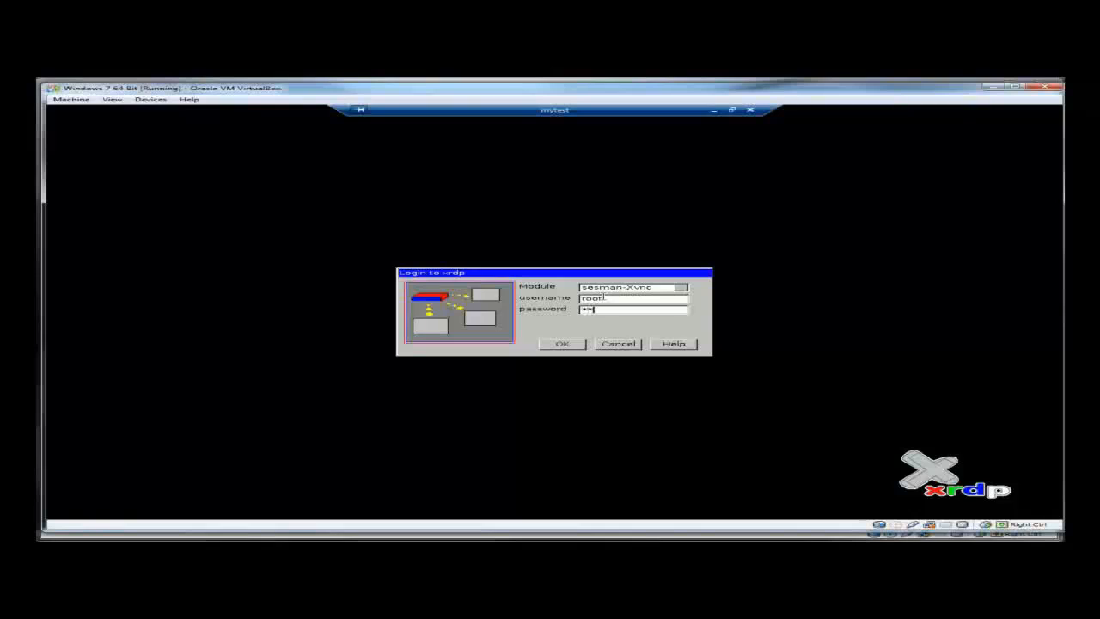
key("Return")
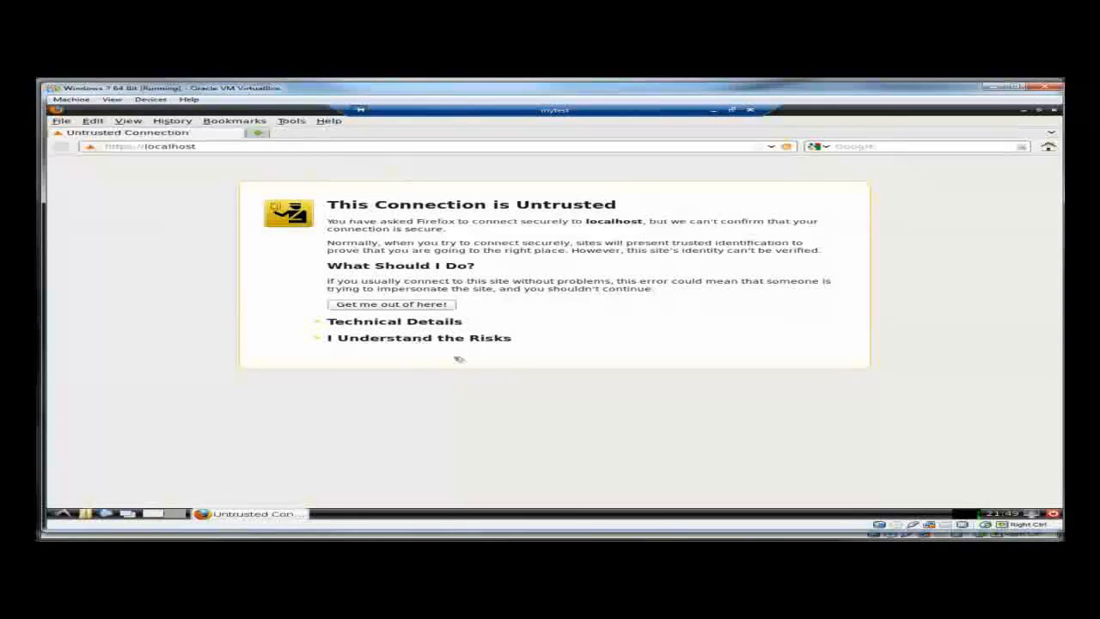
left_click(419, 339)
left_click(406, 405)
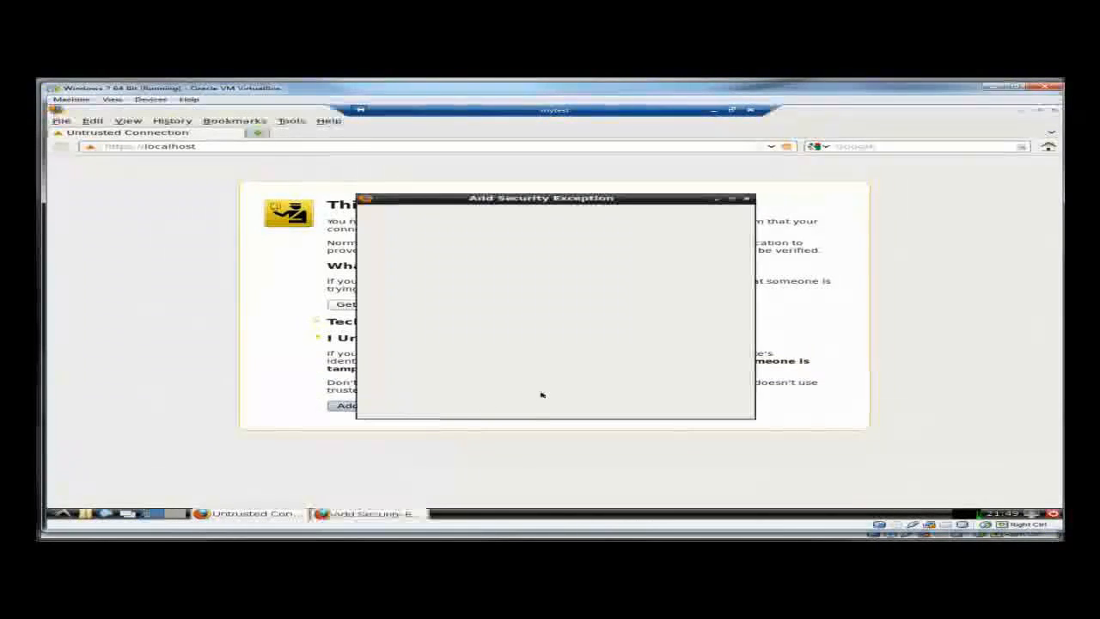
left_click(505, 405)
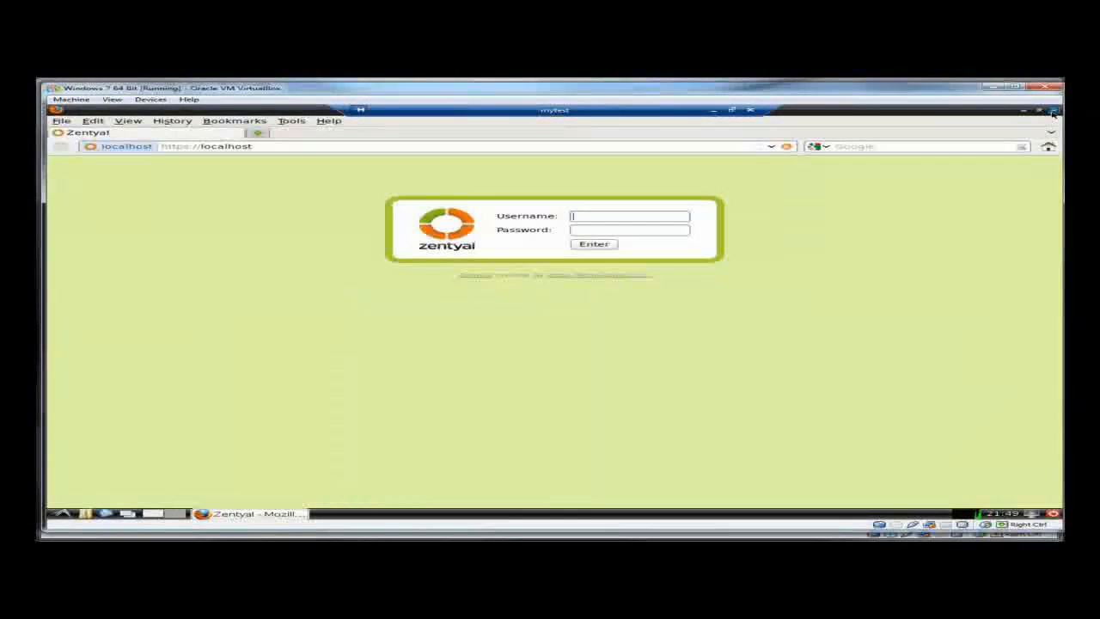
- Close Firefox, then bring up the LXDE logout options in the full-screen remote session
left_click(1053, 113)
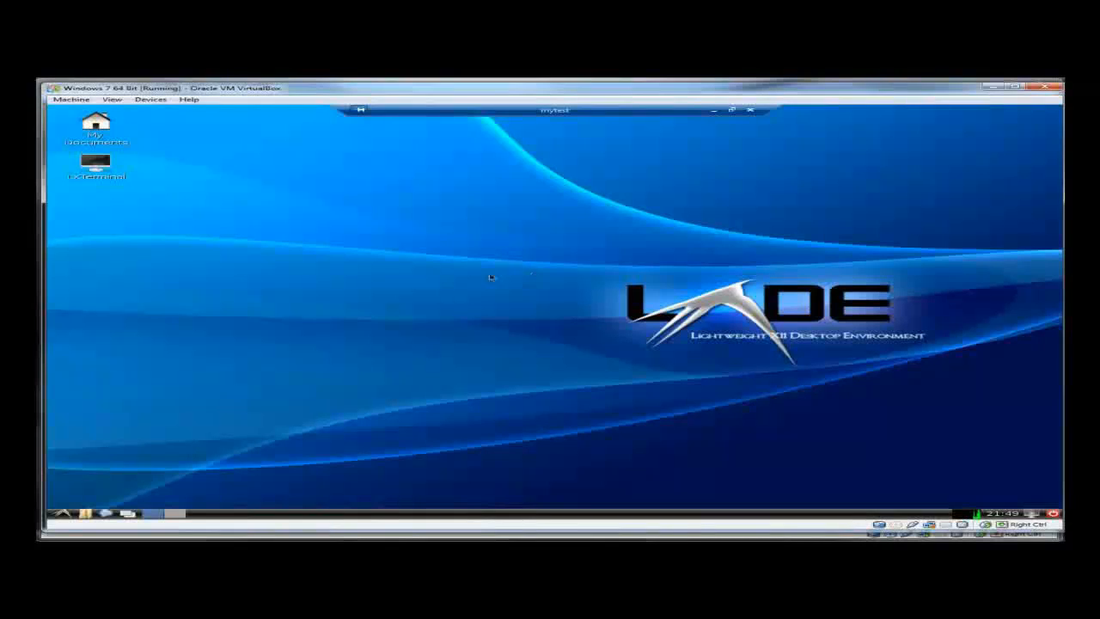
left_click(712, 113)
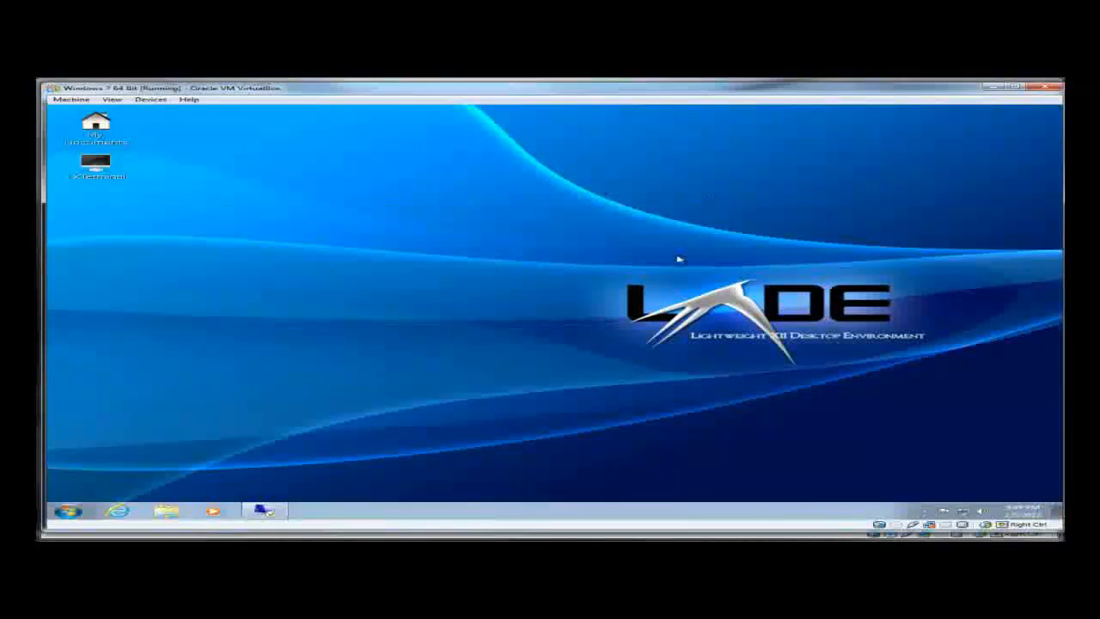
left_click(271, 512)
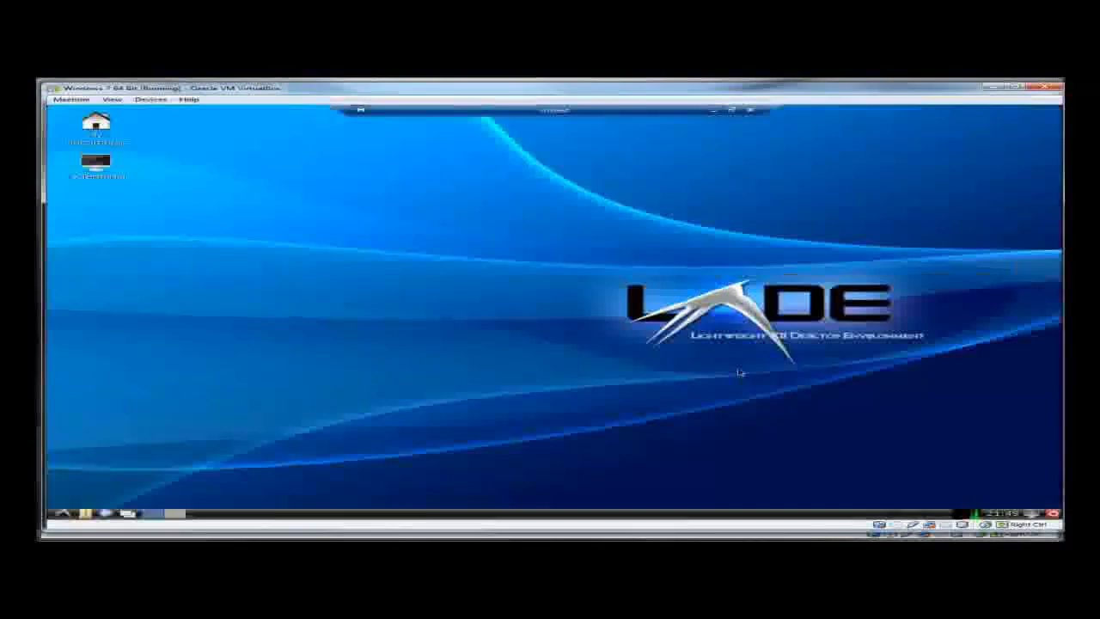
left_click(1054, 513)
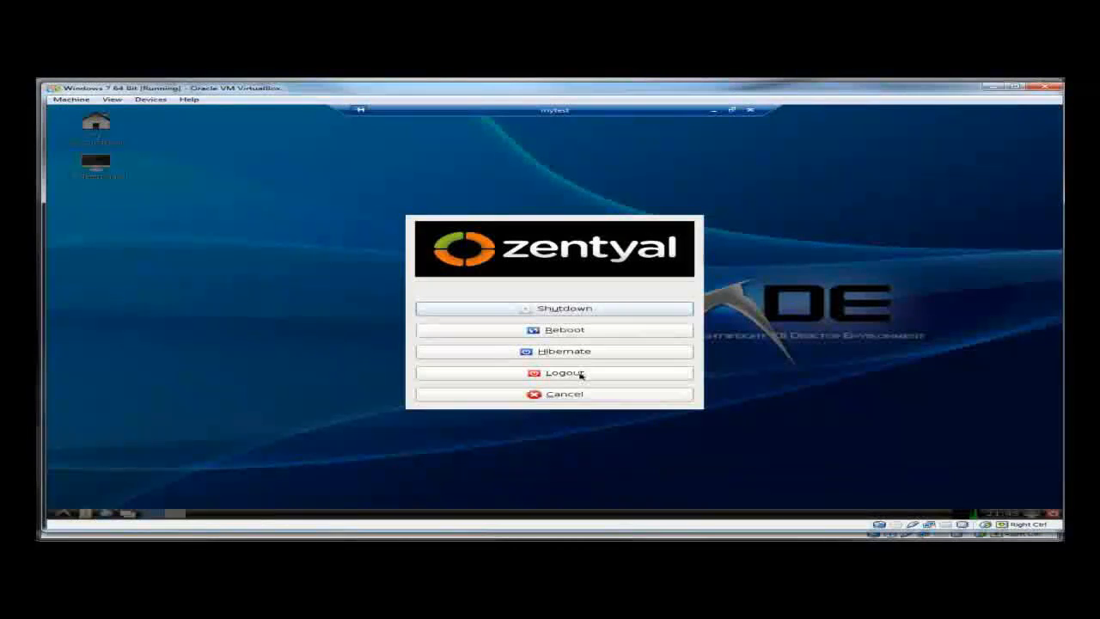
- End the remote session, close Remote Desktop Connection, and shut down Windows 7
left_click(580, 374)
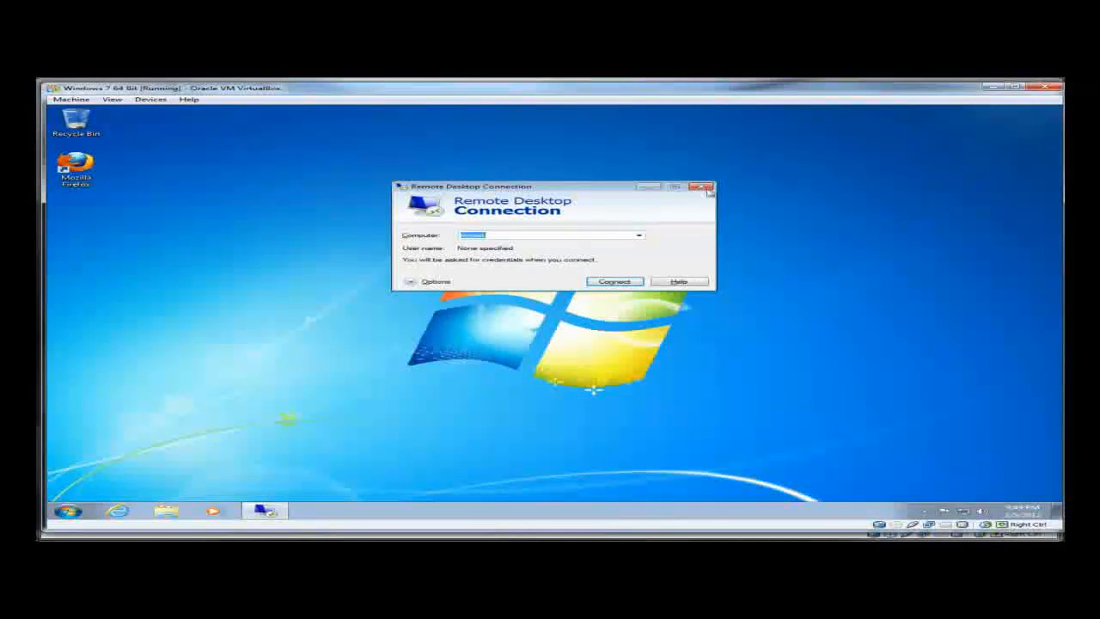
left_click(706, 187)
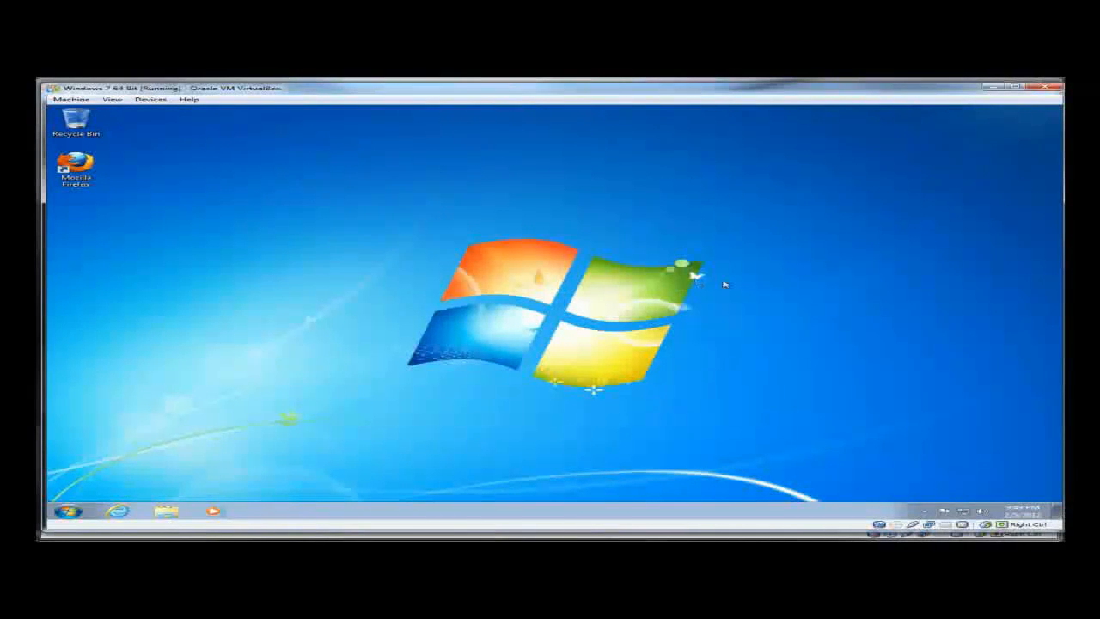
left_click(68, 510)
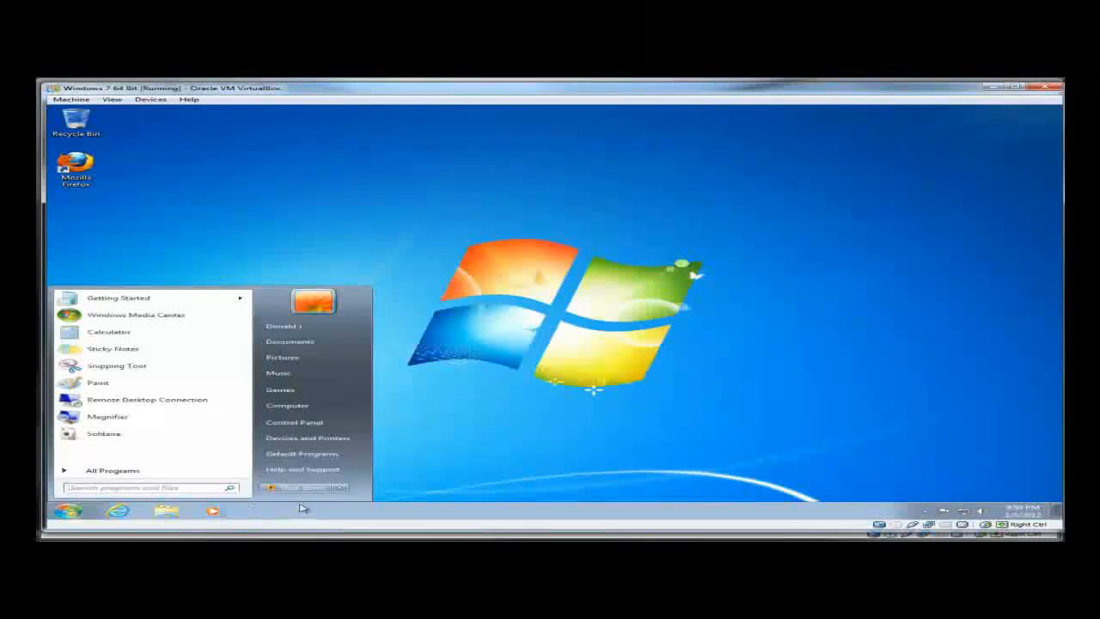
mouse_move(343, 489)
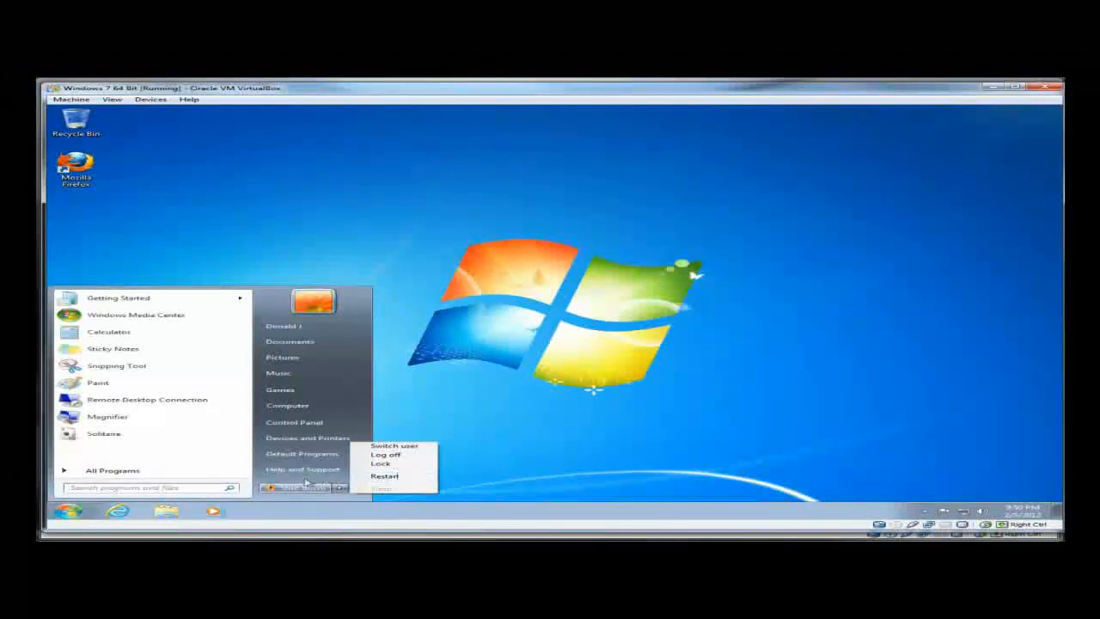
left_click(301, 489)
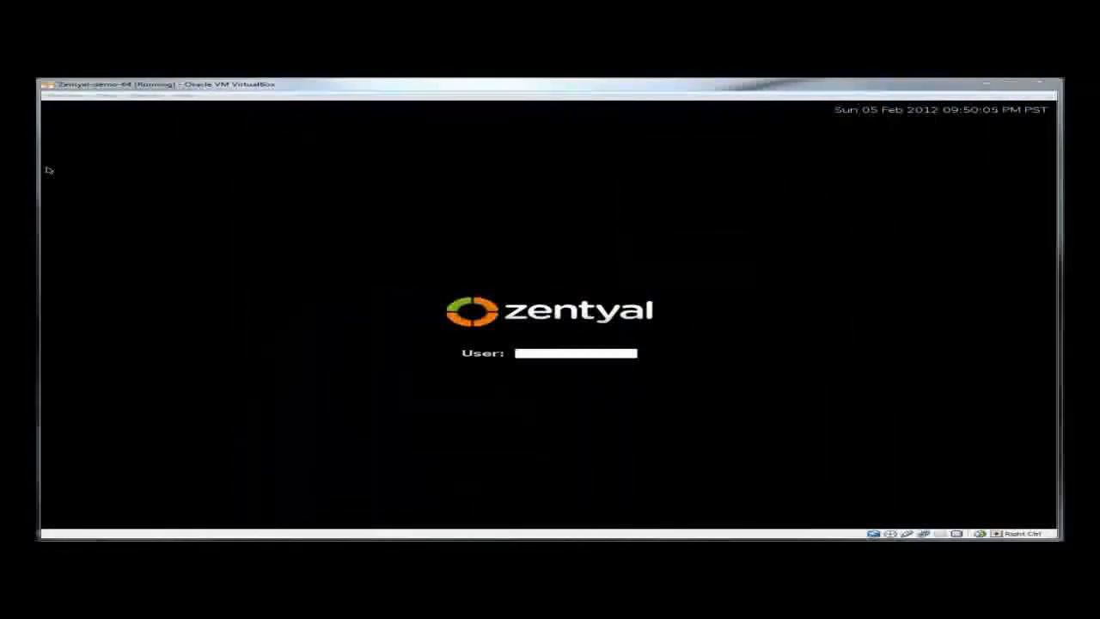
- Log in to the Zentyal server console as root with its password
left_click(630, 340)
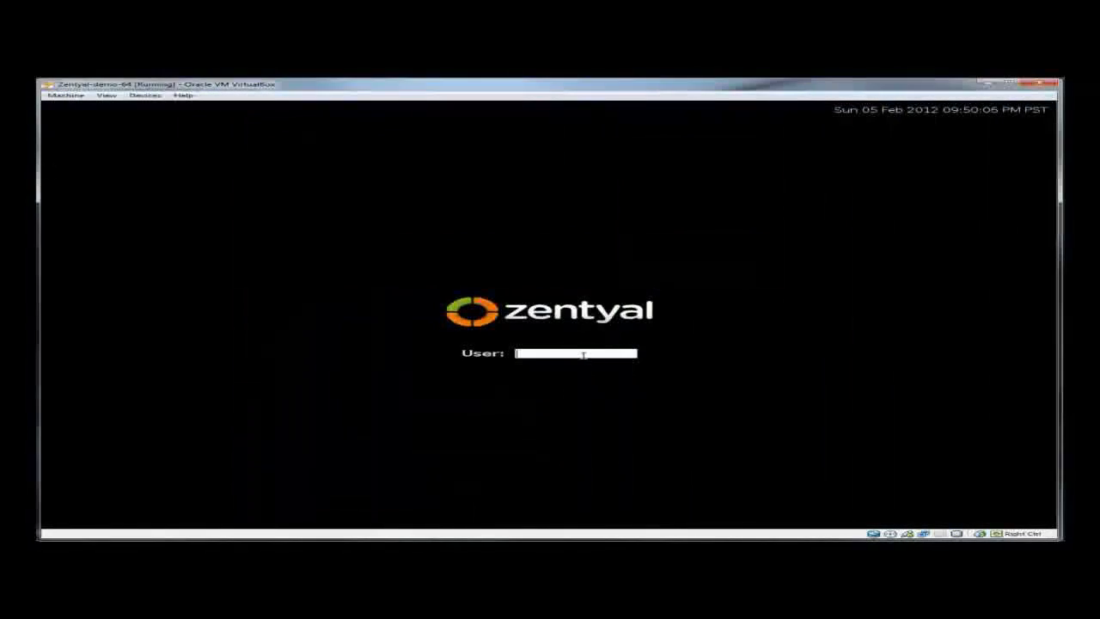
type("root")
key("Return")
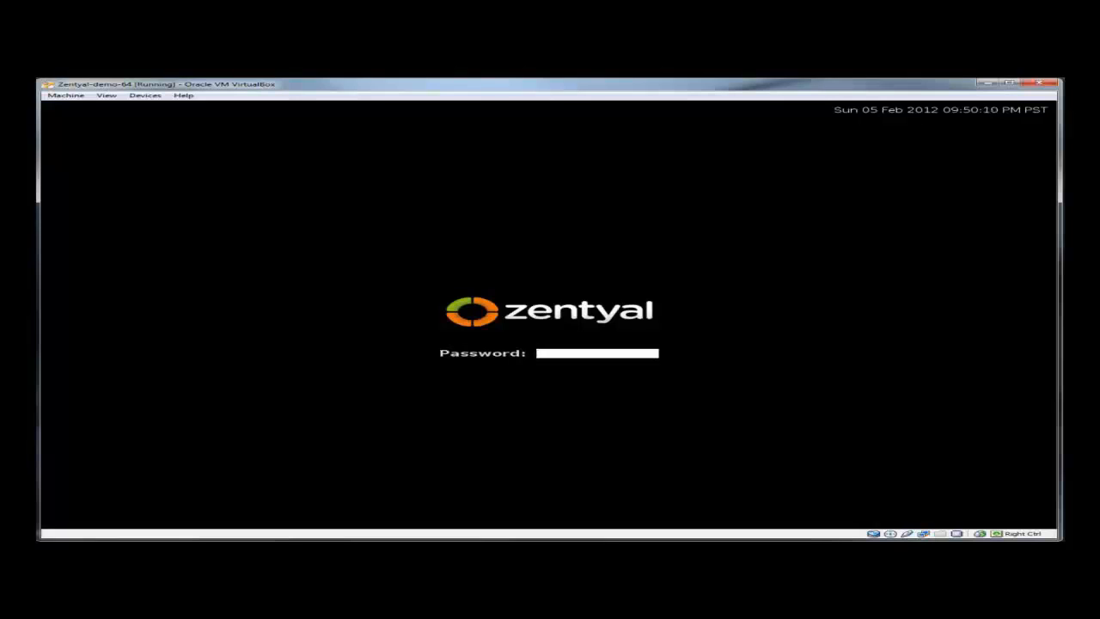
type("********")
key("Return")
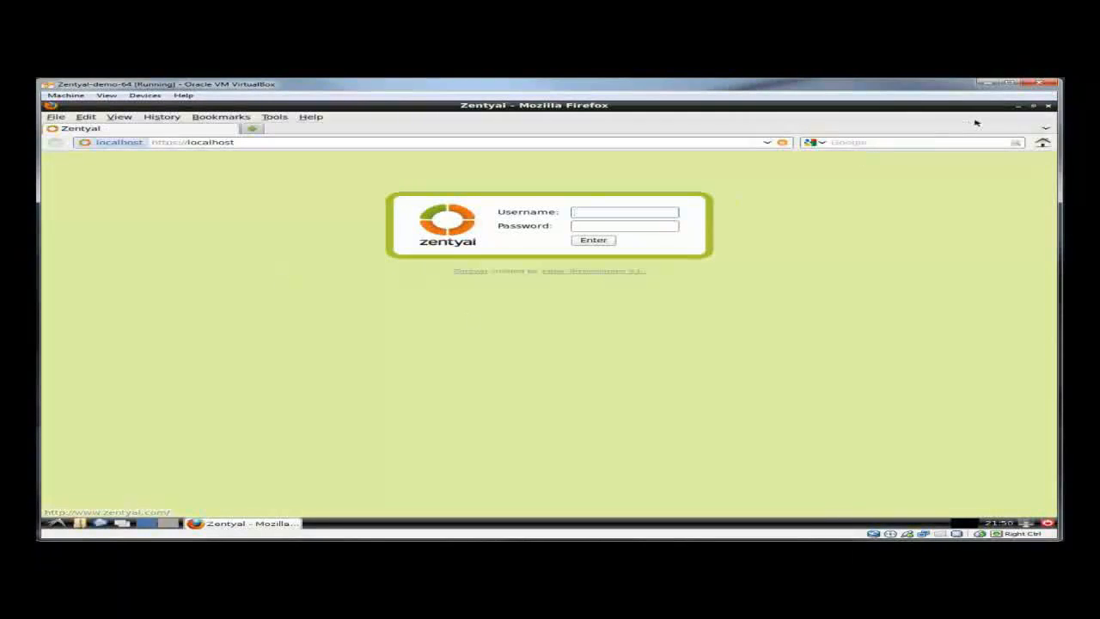
- Close the Firefox window displaying the Zentyal administration login page
left_click(1047, 105)
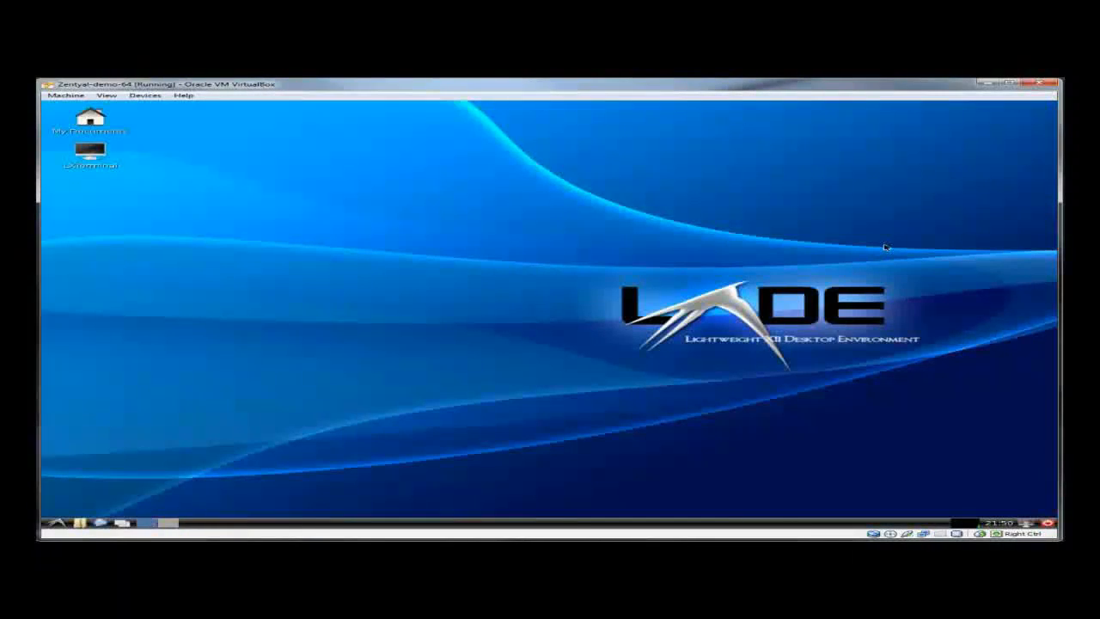